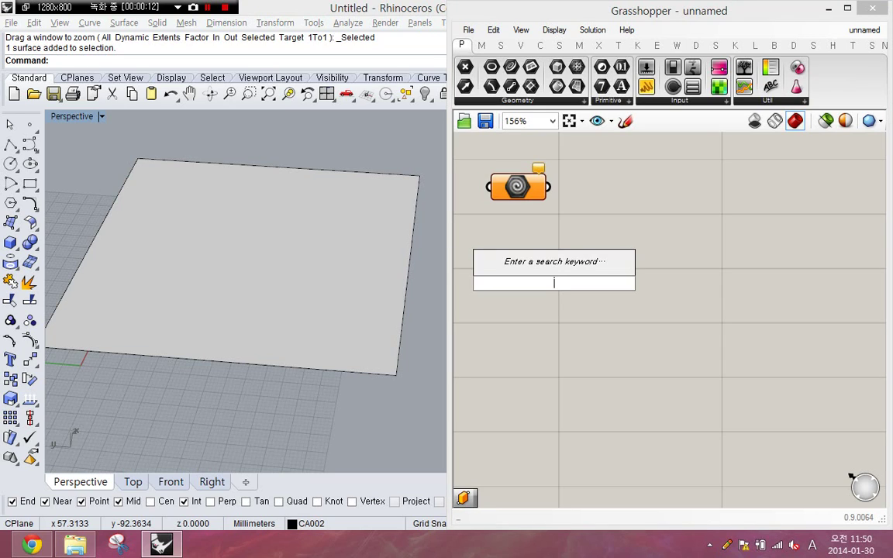
Step: Add an Evaluate Surface component to the canvas below the Geometry parameter
{"action": "type", "text": "eval"}
{"action": "key", "text": "Up"}
{"action": "key", "text": "Up"}
{"action": "key", "text": "Up"}
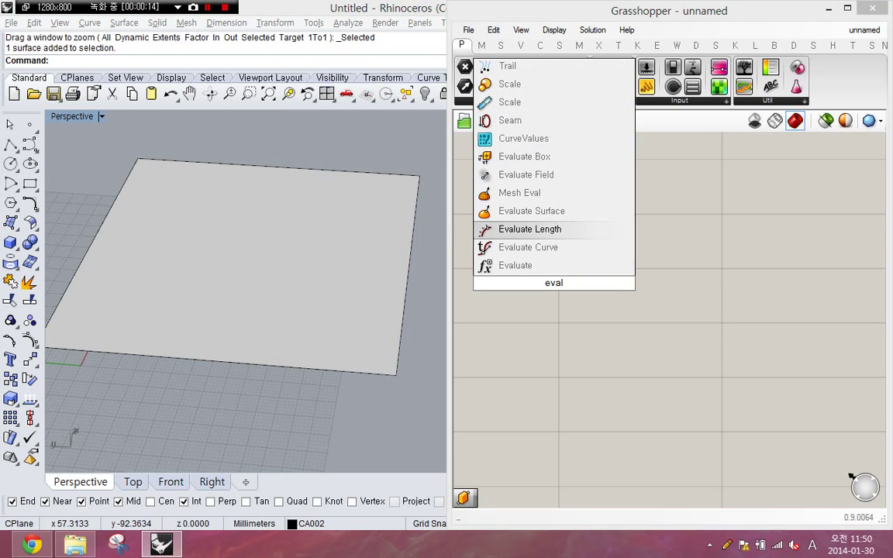
{"action": "key", "text": "Return"}
Step: Add a Divide Surface component to the canvas below Evaluate Surface
{"action": "double_click", "coordinate": [558, 387]}
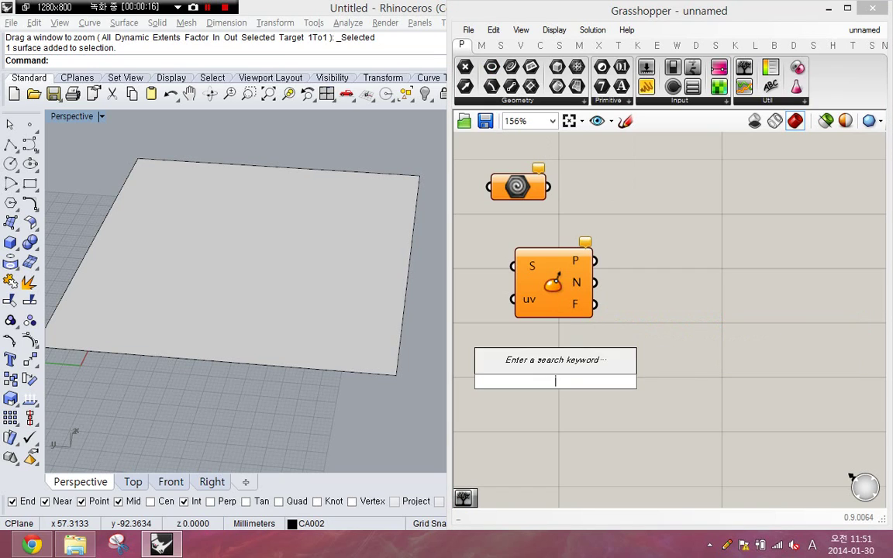
{"action": "type", "text": "divise"}
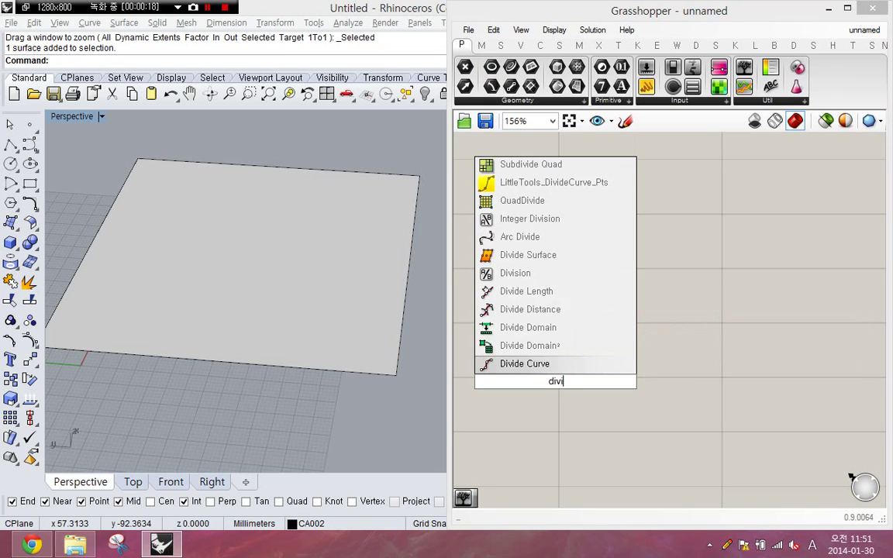
{"action": "key", "text": "BackSpace"}
{"action": "key", "text": "BackSpace"}
{"action": "type", "text": "de"}
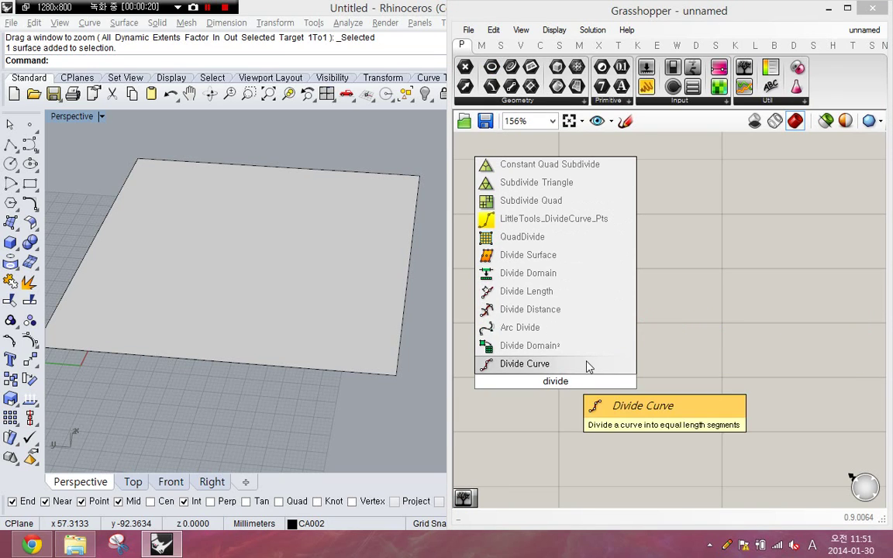
{"action": "left_click", "coordinate": [527, 272]}
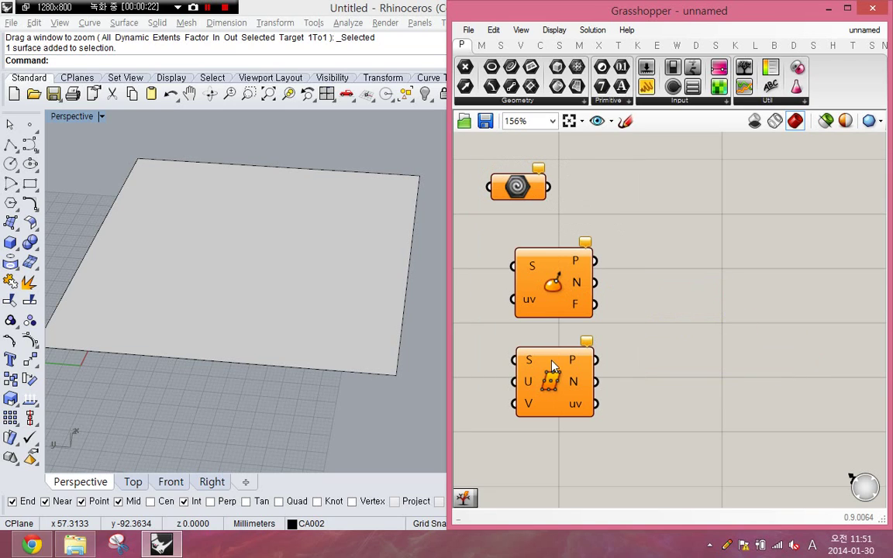
Step: Move the Evaluate Surface and Divide Surface components together to the right, away from the Geometry parameter
{"action": "left_click_drag", "start_coordinate": [610, 247], "coordinate": [493, 436]}
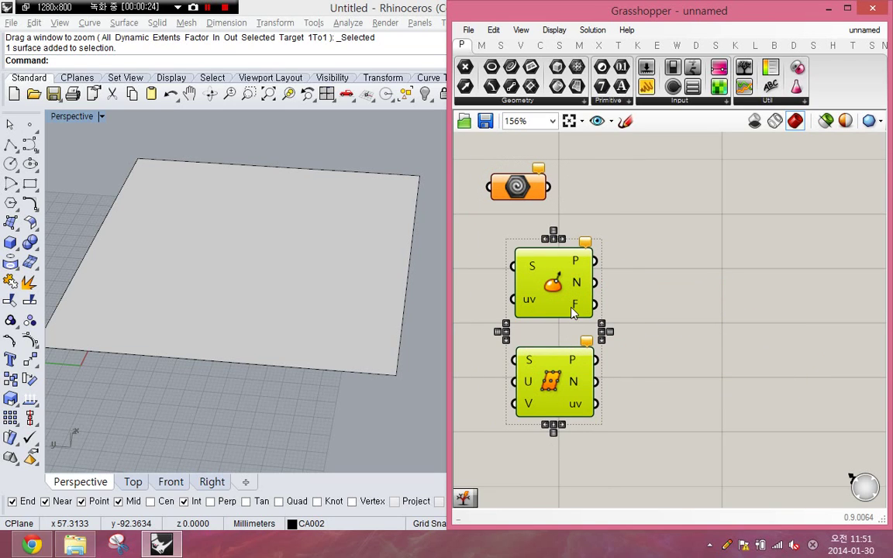
{"action": "left_click", "coordinate": [486, 288]}
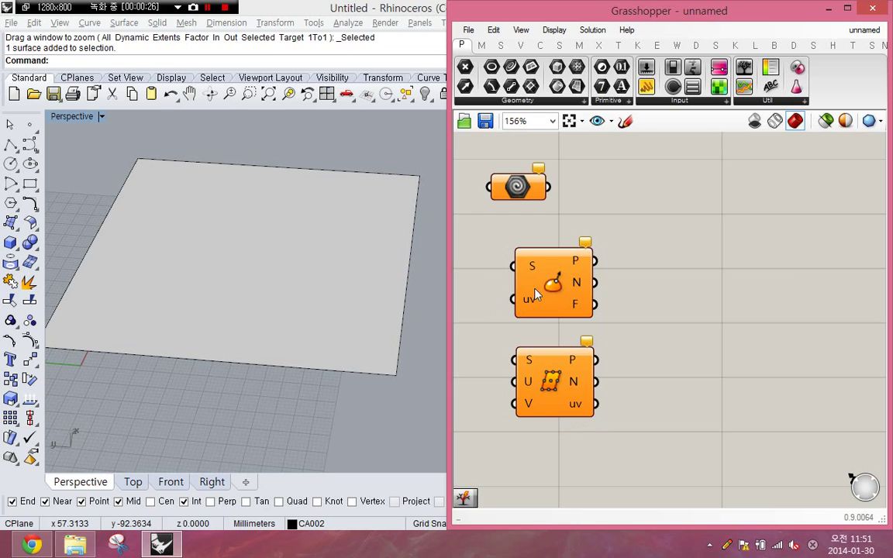
{"action": "left_click_drag", "start_coordinate": [614, 280], "coordinate": [492, 442]}
{"action": "left_click_drag", "start_coordinate": [559, 384], "coordinate": [734, 388]}
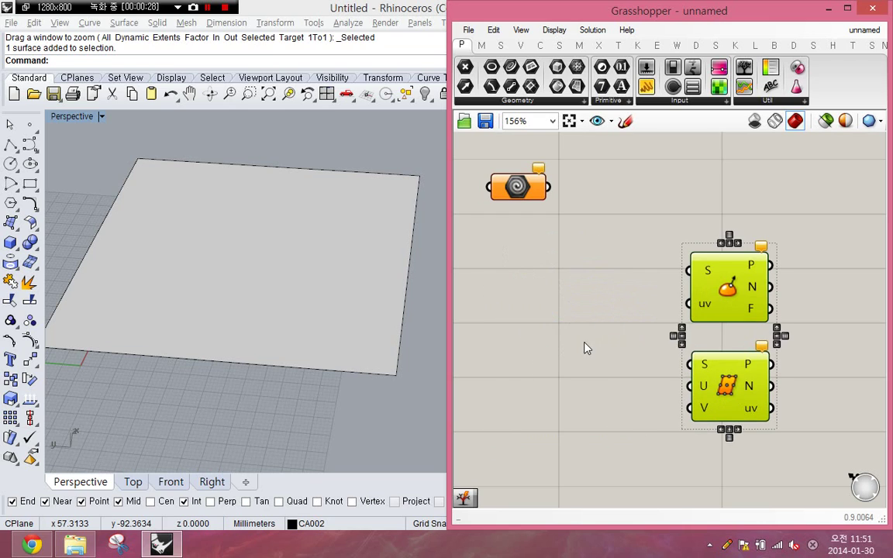
{"action": "left_click", "coordinate": [582, 344]}
Step: Reference the Rhino surface in the Geometry parameter as its single geometry
{"action": "right_click_drag", "start_coordinate": [518, 186], "coordinate": [518, 209]}
{"action": "right_click", "coordinate": [518, 214]}
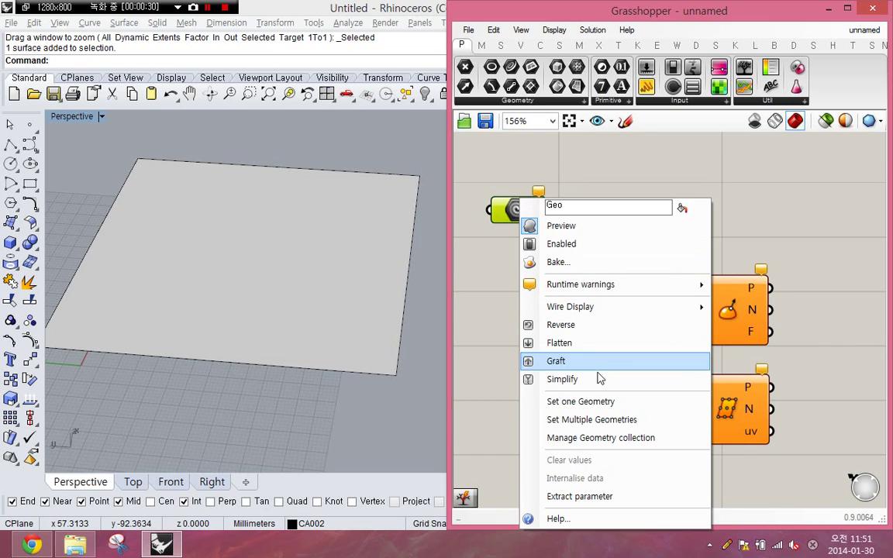
{"action": "left_click", "coordinate": [598, 400]}
{"action": "key", "text": "Return"}
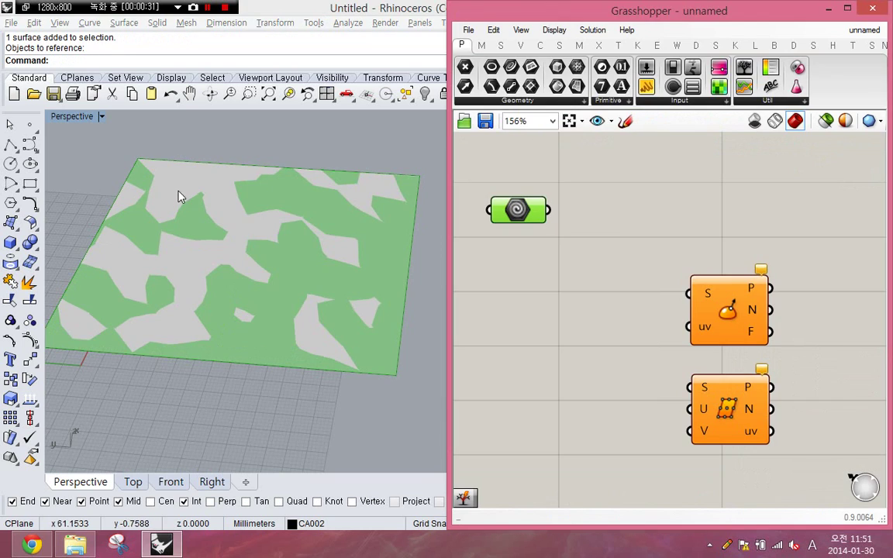
Step: Hide the original surface in the Rhino viewport
{"action": "left_click", "coordinate": [245, 290]}
{"action": "type", "text": "h"}
{"action": "key", "text": "Return"}
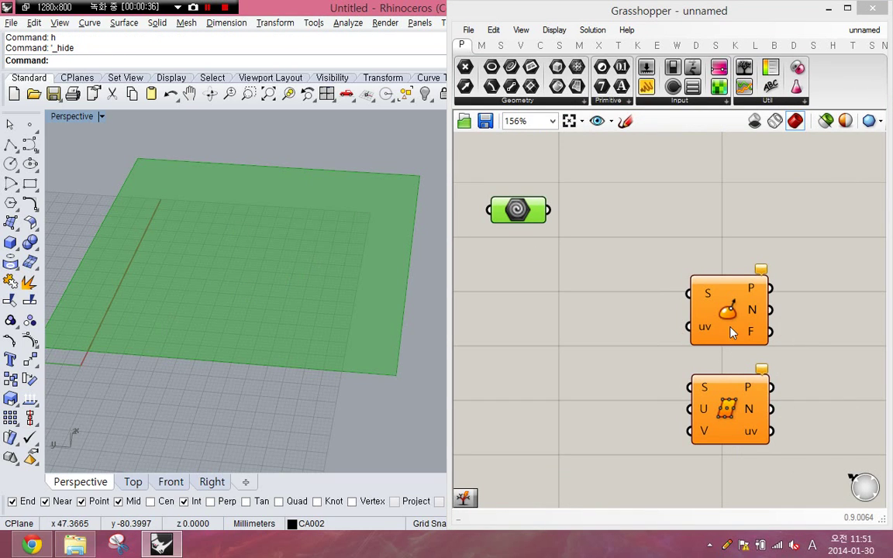
Step: Move Evaluate Surface aside, and place Divide Surface beside the Geometry parameter with that parameter wired into its S input
{"action": "left_click_drag", "start_coordinate": [729, 327], "coordinate": [854, 315]}
{"action": "left_click_drag", "start_coordinate": [736, 395], "coordinate": [542, 209]}
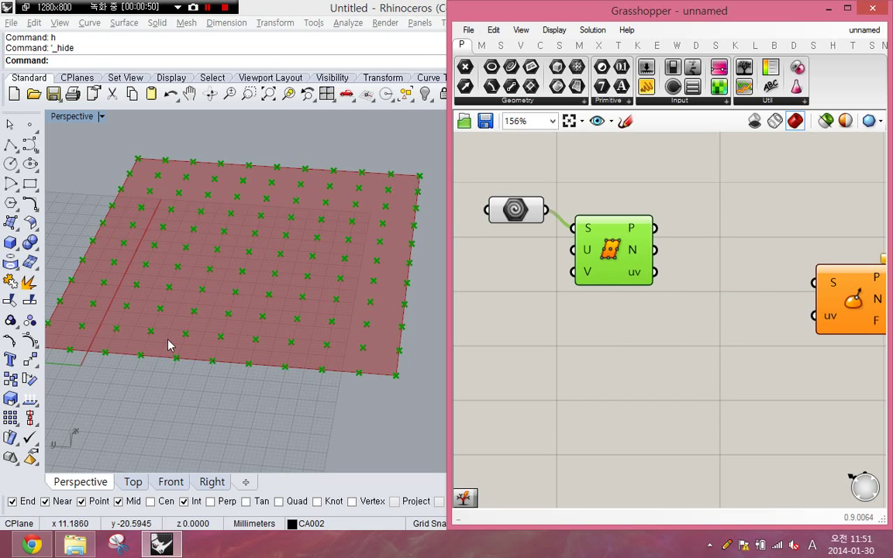
{"action": "left_click", "coordinate": [511, 339]}
Step: Examine the P, N and uv outputs of Divide Surface, bringing Evaluate Surface closer to it
{"action": "mouse_move", "coordinate": [648, 231]}
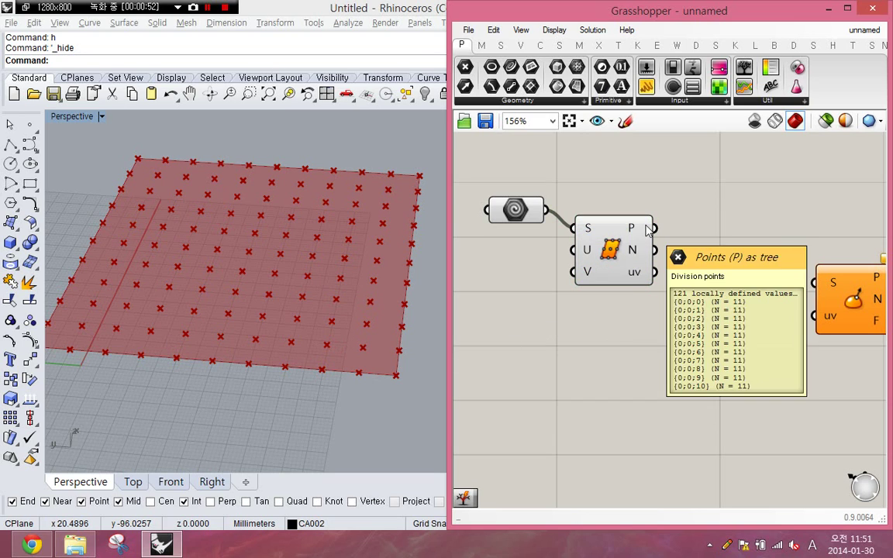
{"action": "right_click_drag", "start_coordinate": [643, 231], "coordinate": [591, 267]}
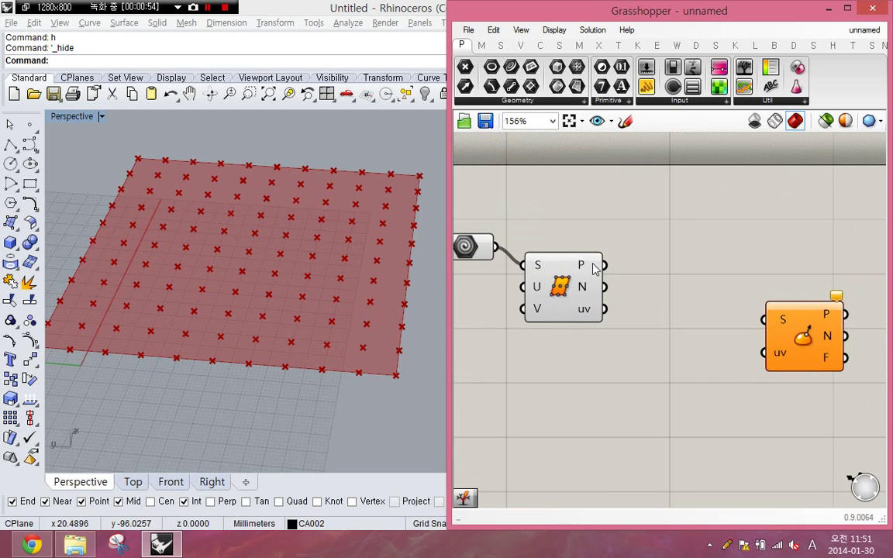
{"action": "mouse_move", "coordinate": [592, 290]}
{"action": "right_click_drag", "start_coordinate": [616, 332], "coordinate": [592, 351]}
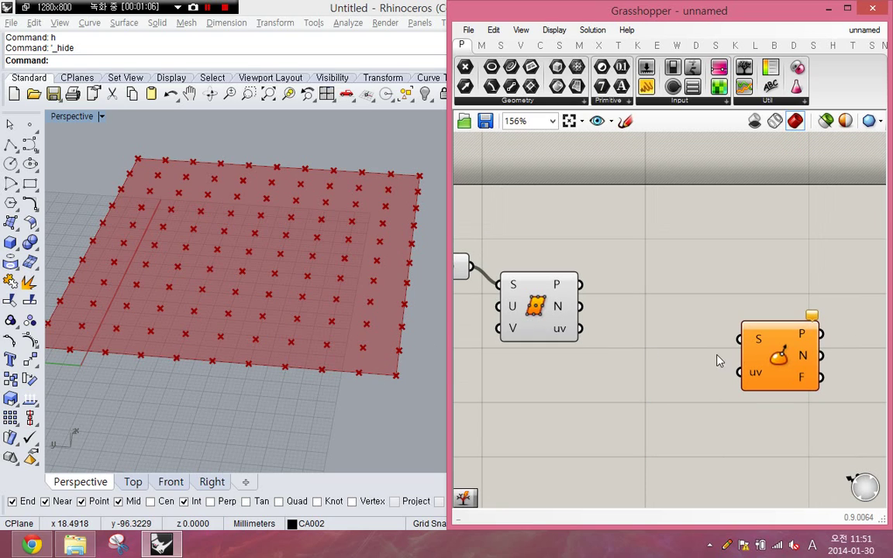
{"action": "left_click_drag", "start_coordinate": [759, 351], "coordinate": [697, 321]}
{"action": "left_click", "coordinate": [604, 357]}
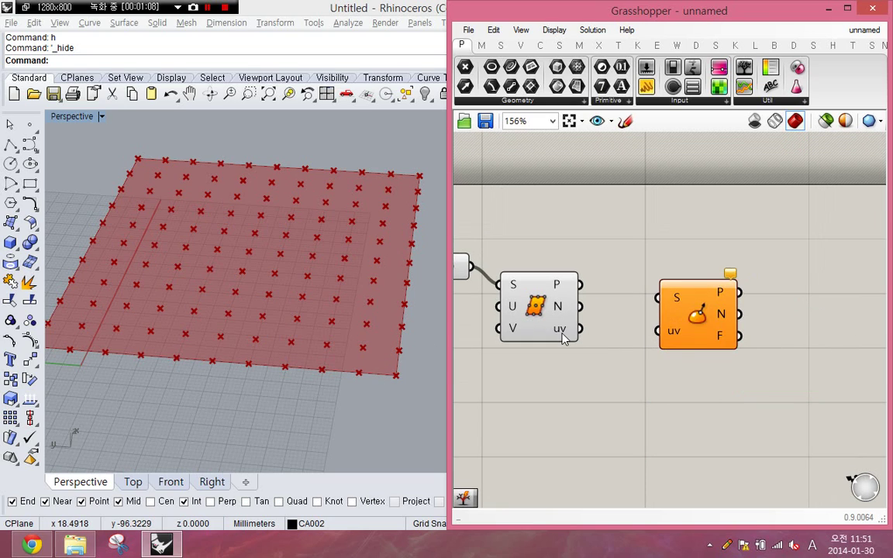
{"action": "mouse_move", "coordinate": [564, 335]}
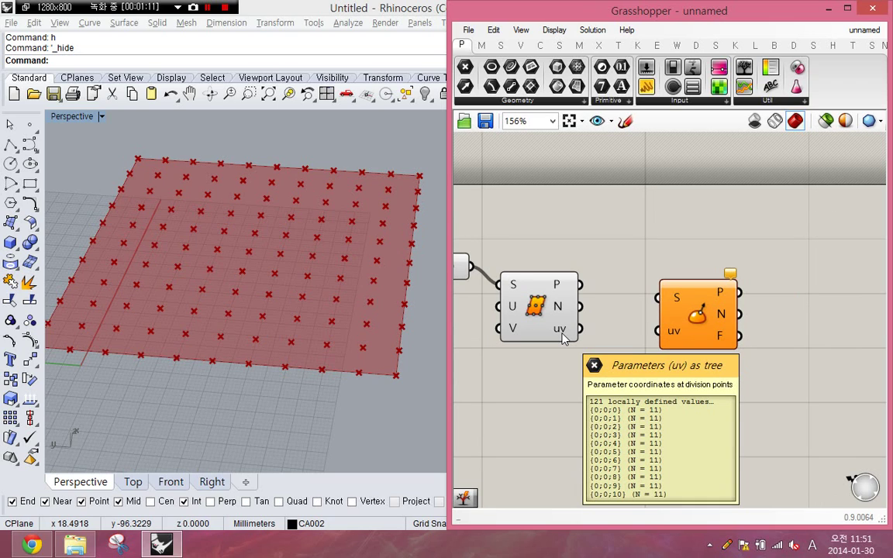
Step: Add a widened Panel fed by Divide Surface's uv output, and move Evaluate Surface up clear of it
{"action": "double_click", "coordinate": [586, 393]}
{"action": "type", "text": "panel"}
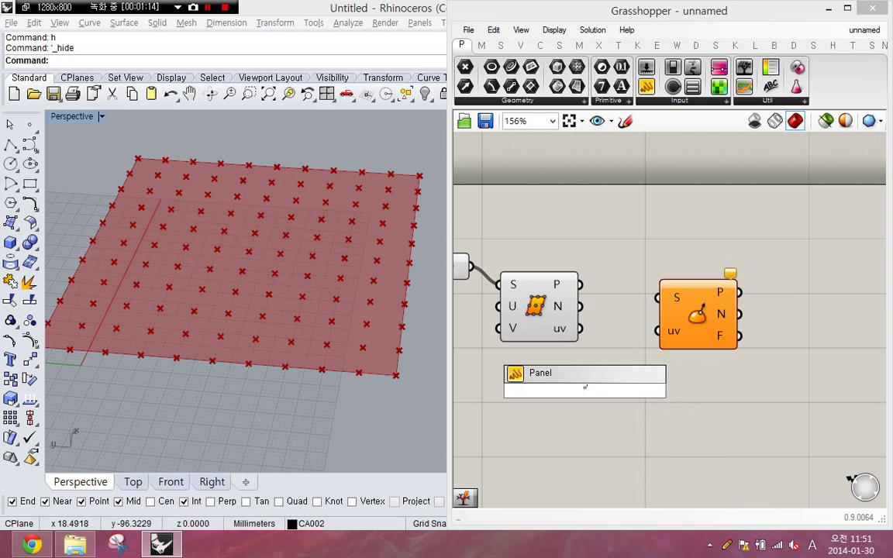
{"action": "key", "text": "Return"}
{"action": "left_click_drag", "start_coordinate": [582, 328], "coordinate": [609, 356]}
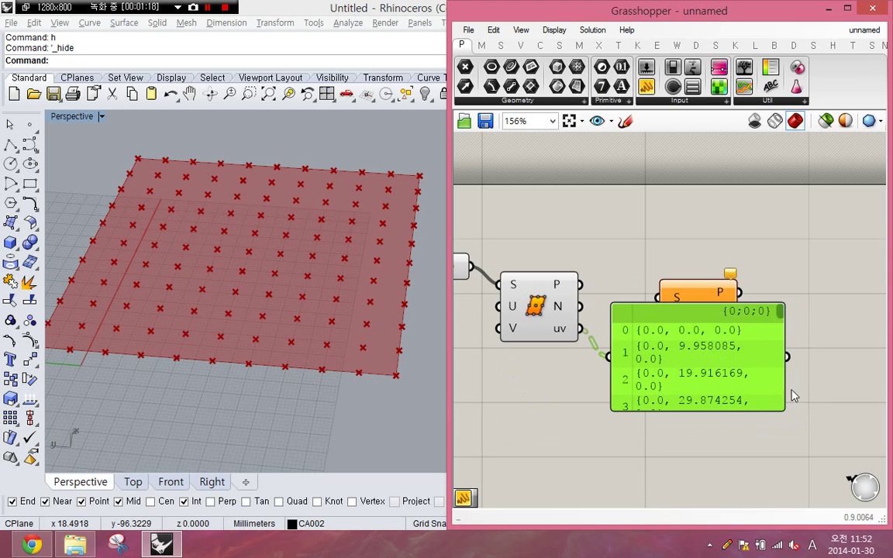
{"action": "left_click_drag", "start_coordinate": [778, 395], "coordinate": [813, 399]}
{"action": "left_click", "coordinate": [754, 287]}
{"action": "left_click_drag", "start_coordinate": [680, 286], "coordinate": [733, 207]}
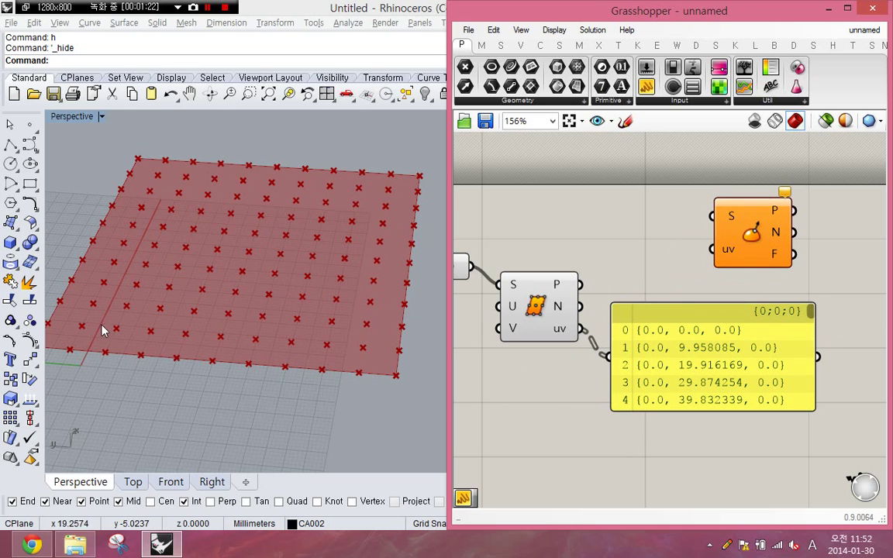
Step: Compare the panel's uv coordinates with the division points on the surface, and delete the panel
{"action": "right_click_drag", "start_coordinate": [237, 307], "coordinate": [278, 301], "text": "shift"}
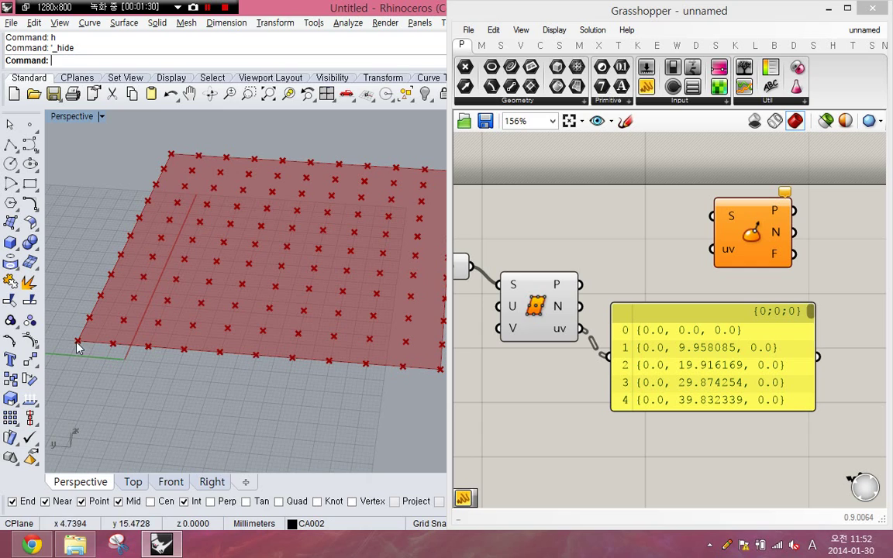
{"action": "scroll", "coordinate": [90, 343], "scroll_direction": "down", "scroll_amount": 3}
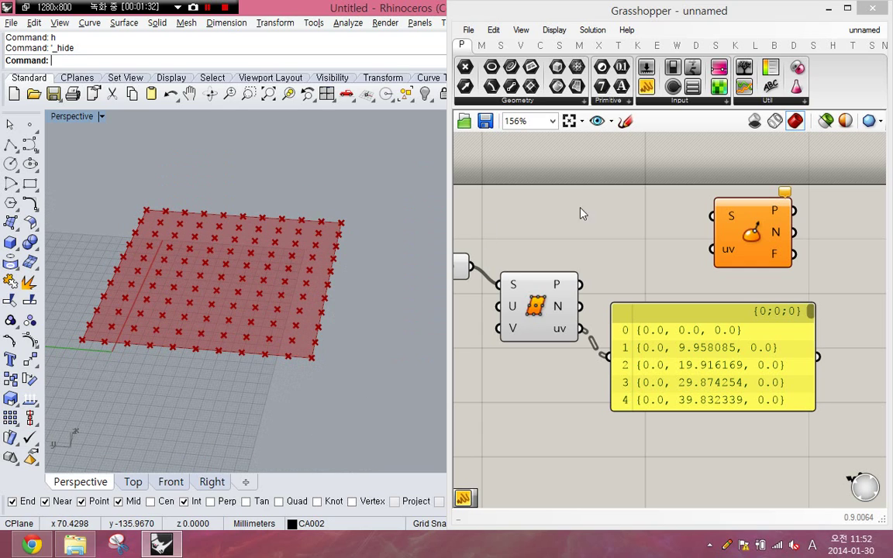
{"action": "left_click_drag", "start_coordinate": [811, 318], "coordinate": [812, 403]}
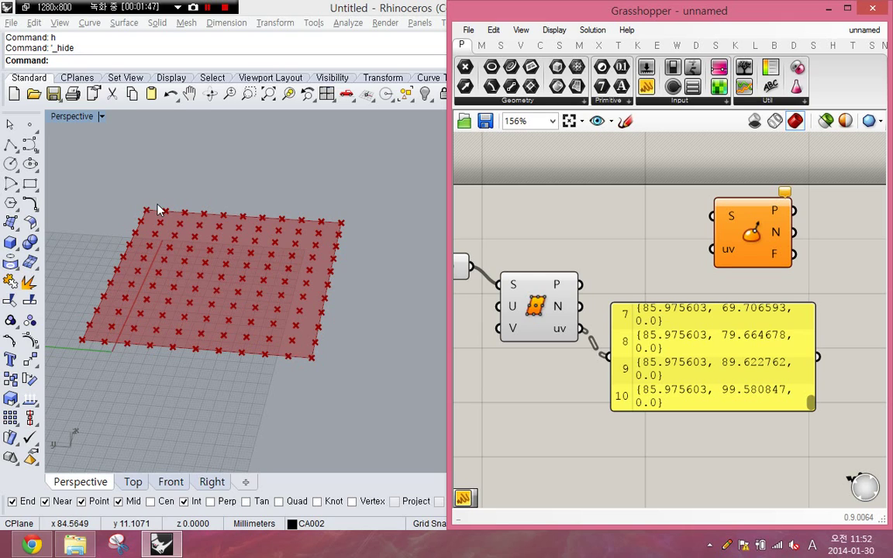
{"action": "left_click", "coordinate": [695, 356]}
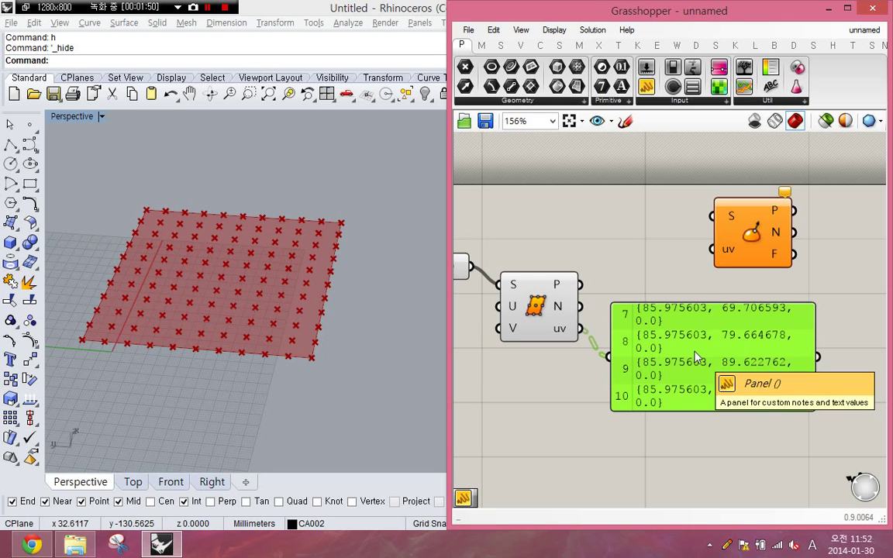
{"action": "key", "text": "Delete"}
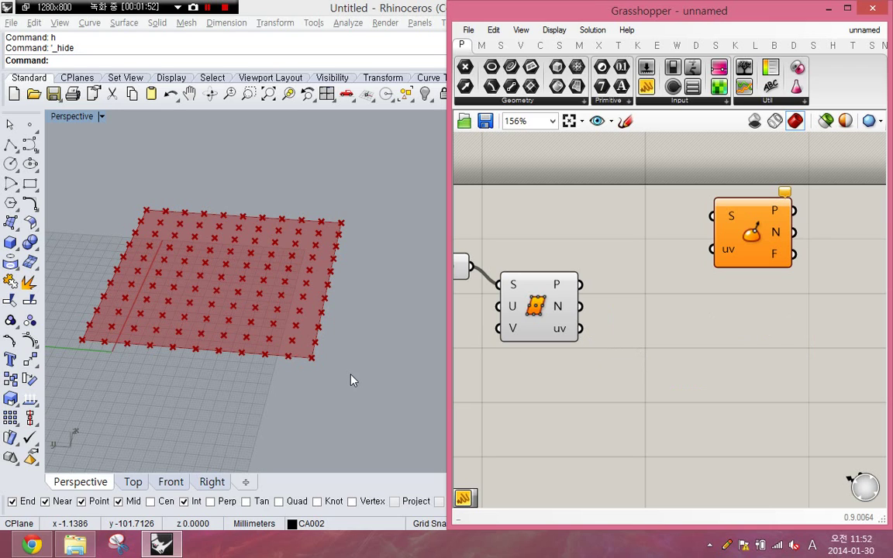
Step: Show the hidden surface again in Rhino and move it away from the grid origin
{"action": "scroll", "coordinate": [314, 386], "scroll_direction": "down", "scroll_amount": 2}
{"action": "type", "text": "a"}
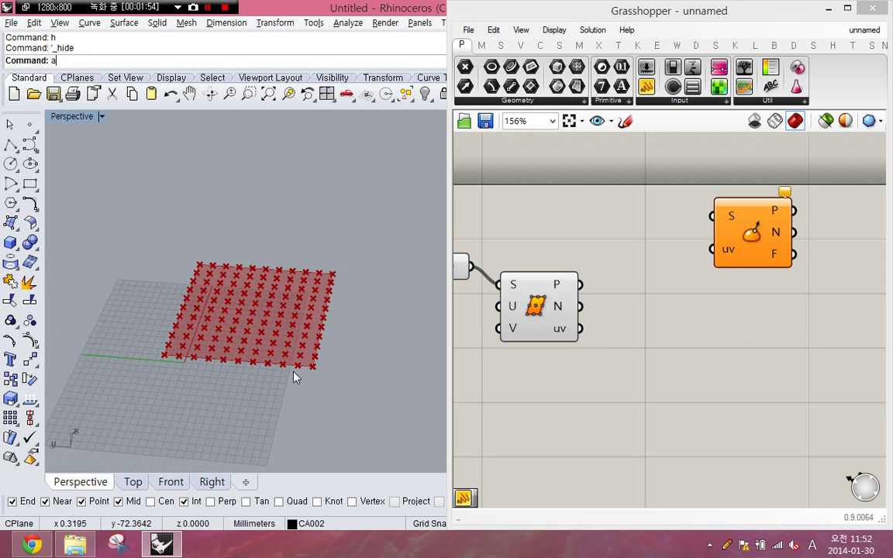
{"action": "left_click_drag", "start_coordinate": [301, 367], "coordinate": [138, 236]}
{"action": "left_click_drag", "start_coordinate": [198, 268], "coordinate": [198, 268]}
Step: Add a Point parameter and wire Divide Surface's uv output into it, placing it below and to the right
{"action": "mouse_move", "coordinate": [556, 331]}
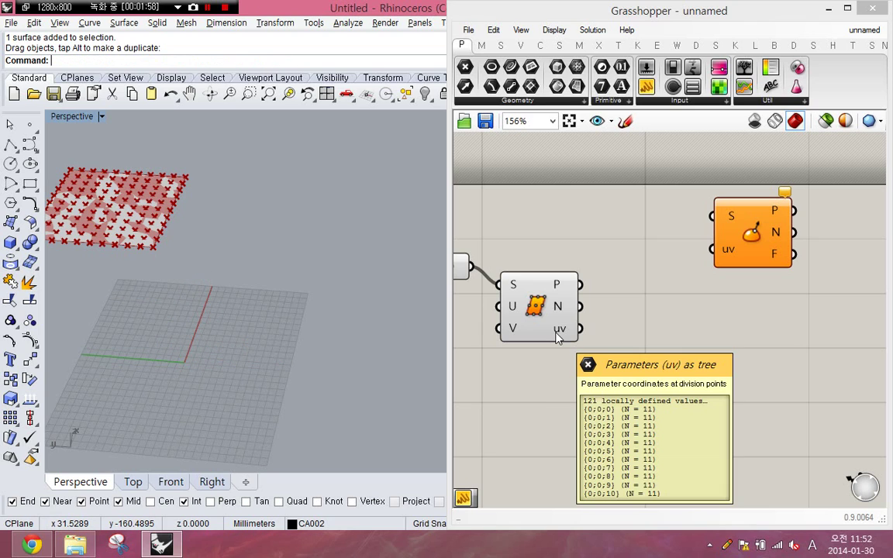
{"action": "double_click", "coordinate": [604, 396]}
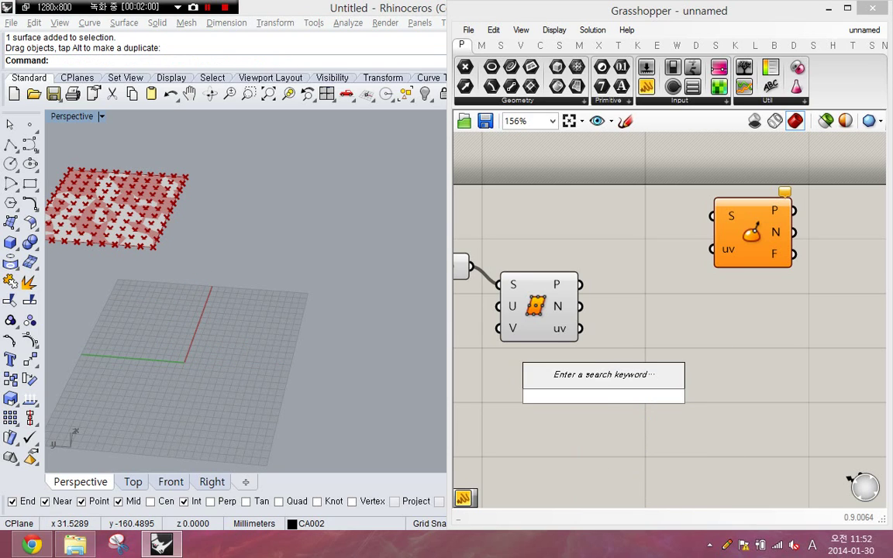
{"action": "type", "text": "point"}
{"action": "key", "text": "Return"}
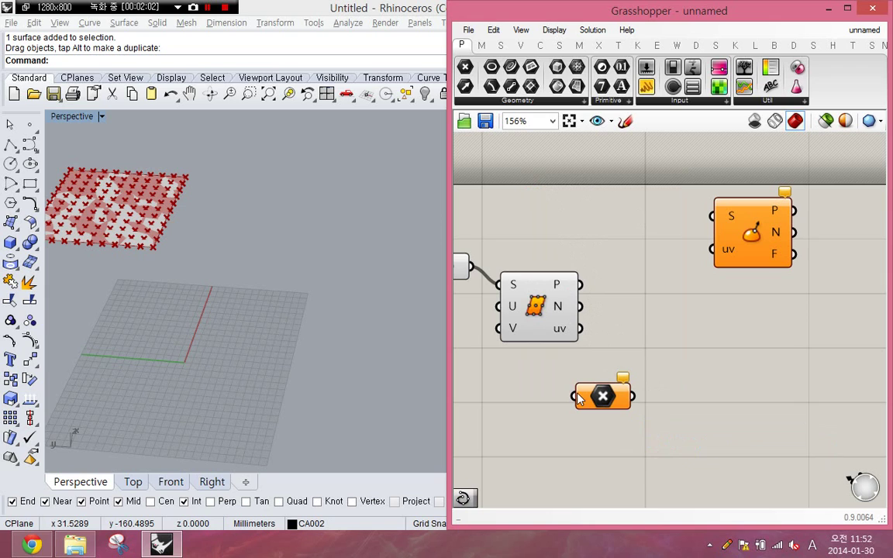
{"action": "left_click_drag", "start_coordinate": [577, 399], "coordinate": [581, 328]}
{"action": "left_click_drag", "start_coordinate": [612, 397], "coordinate": [647, 386]}
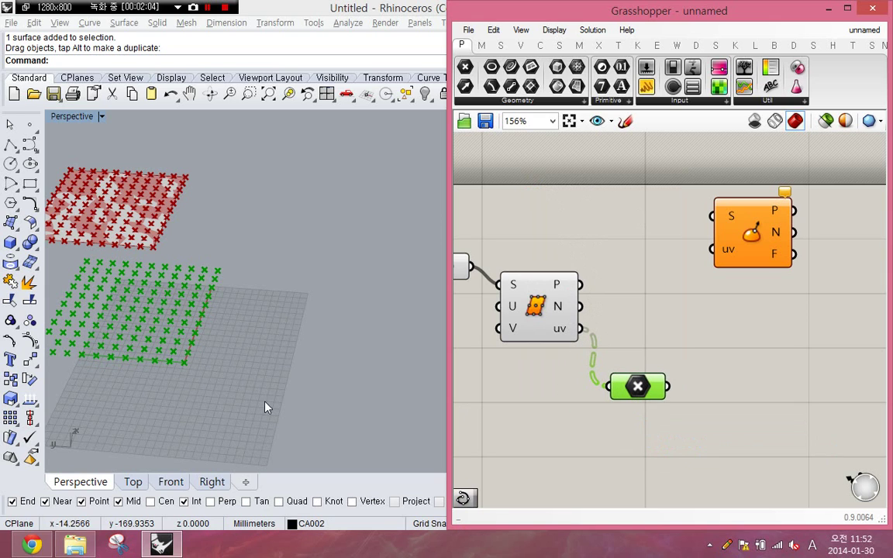
Step: Move the surface to the right in the Rhino viewport, behind the uv point grid
{"action": "right_click_drag", "start_coordinate": [265, 407], "coordinate": [211, 363]}
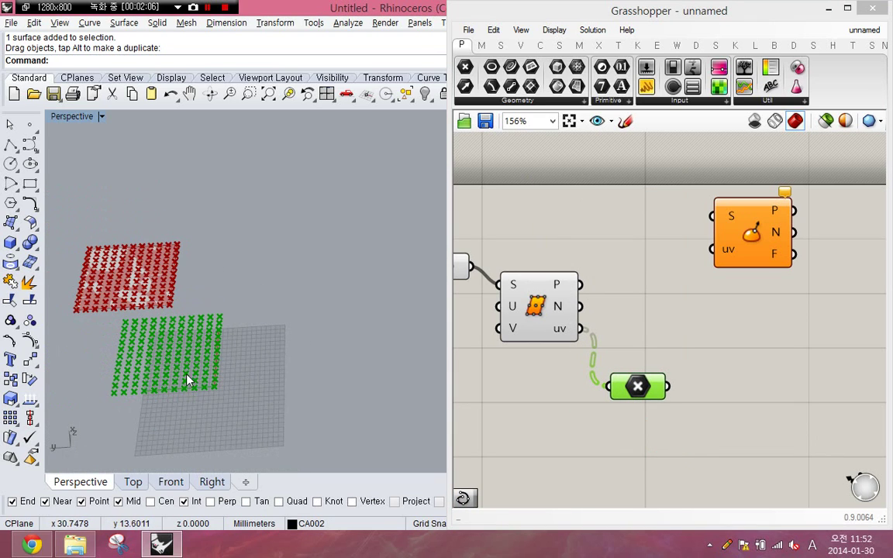
{"action": "left_click", "coordinate": [162, 293]}
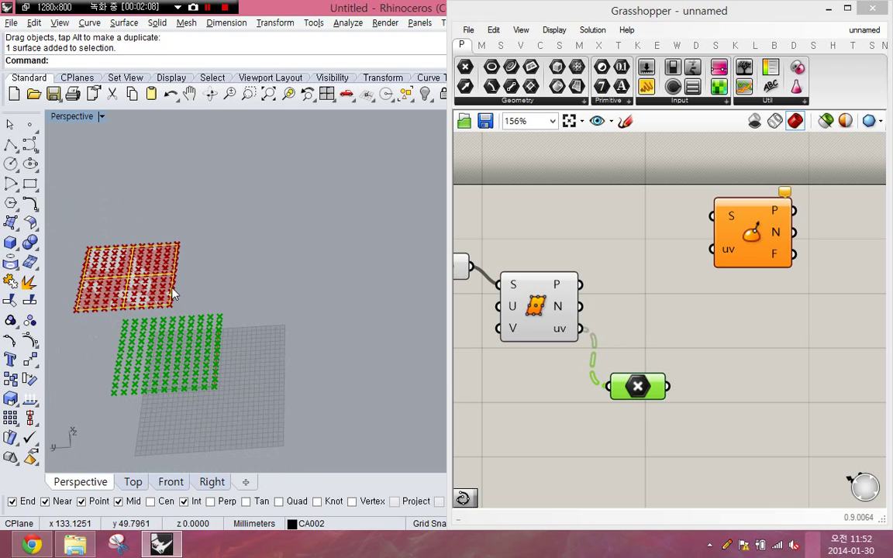
{"action": "left_click_drag", "start_coordinate": [146, 285], "coordinate": [219, 259]}
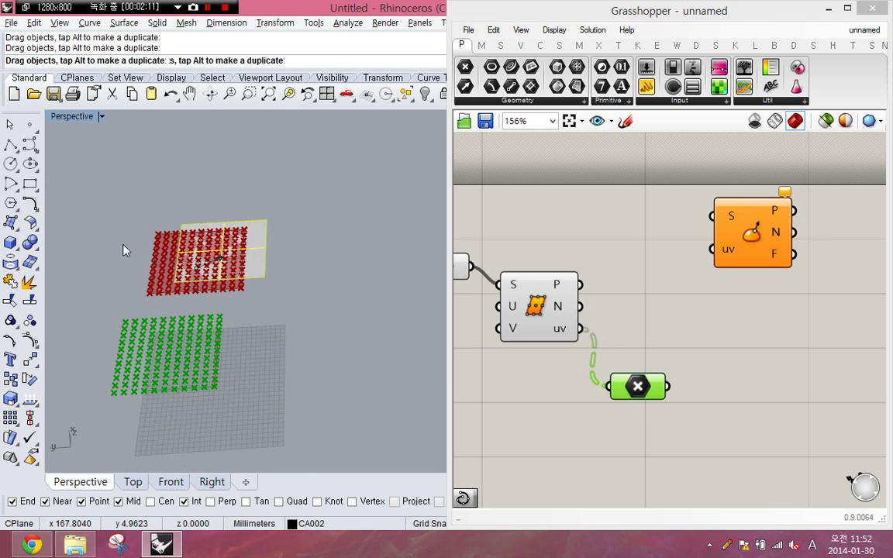
Step: Scale the surface up about its lower-left corner with the Scale command
{"action": "left_click", "coordinate": [11, 398]}
{"action": "left_click", "coordinate": [173, 281]}
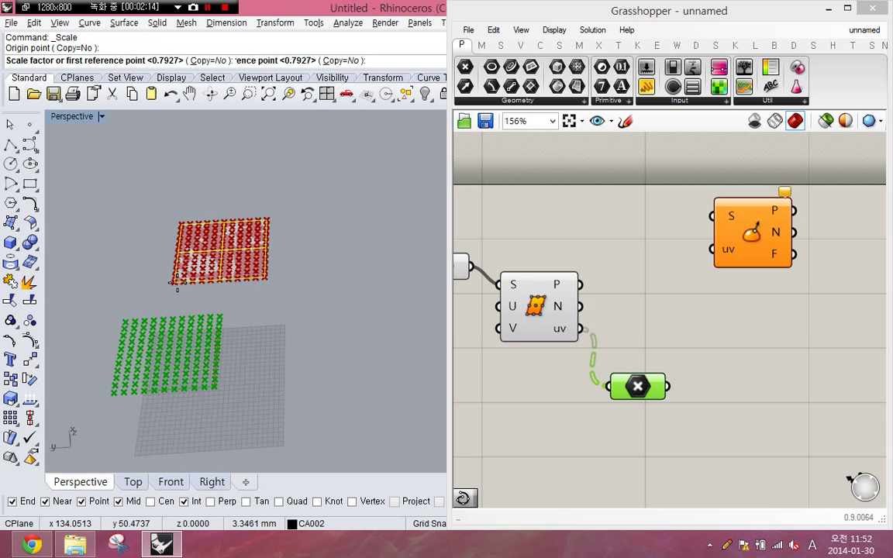
{"action": "left_click", "coordinate": [240, 288]}
{"action": "left_click", "coordinate": [379, 297]}
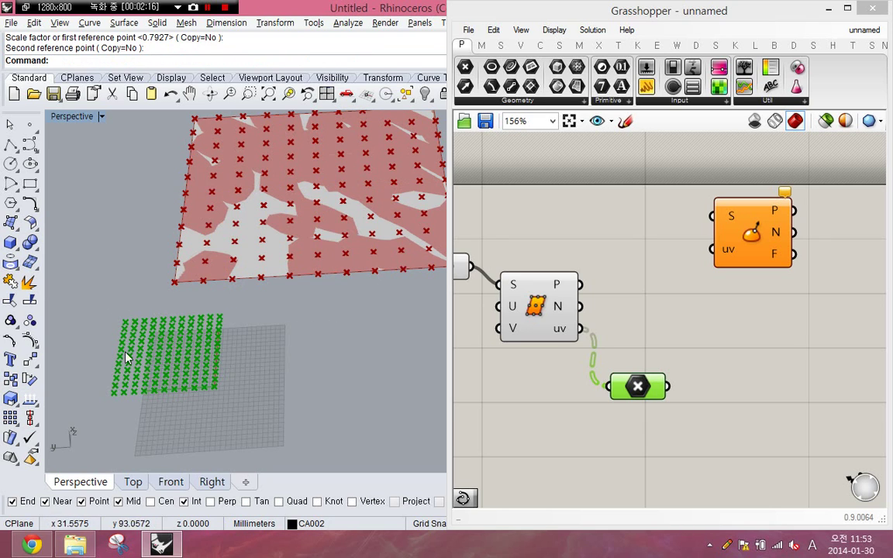
Step: Compare the uv point grid with the divided surface and delete the Point parameter wired to Divide Surface's uv output
{"action": "left_click", "coordinate": [554, 351]}
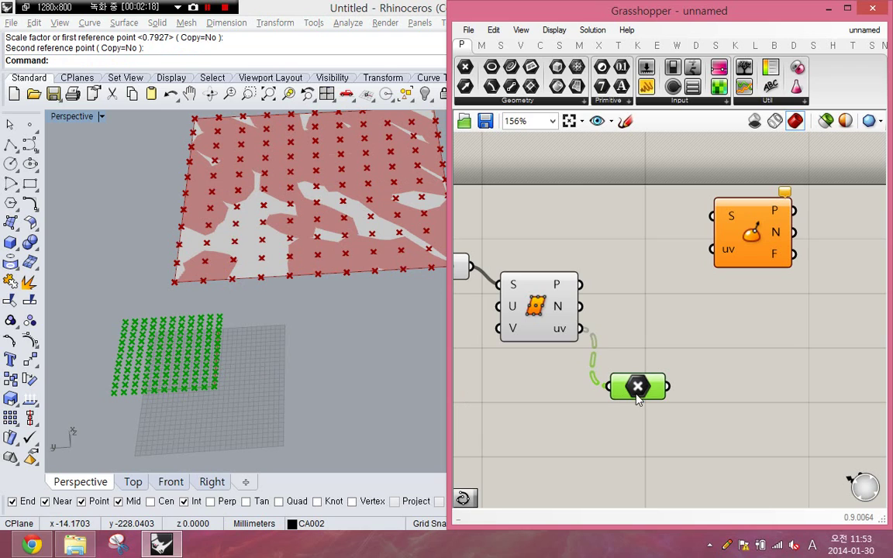
{"action": "left_click", "coordinate": [217, 244]}
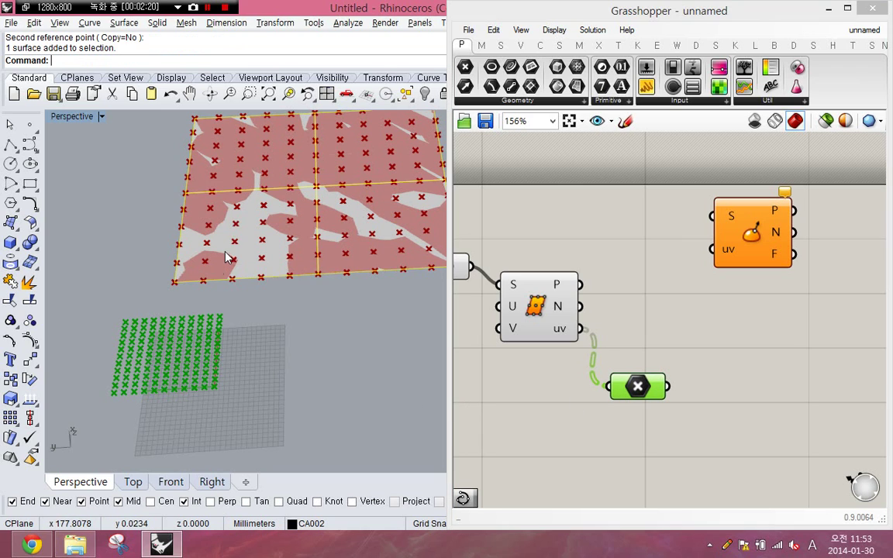
{"action": "scroll", "coordinate": [179, 361], "scroll_direction": "down", "scroll_amount": 2}
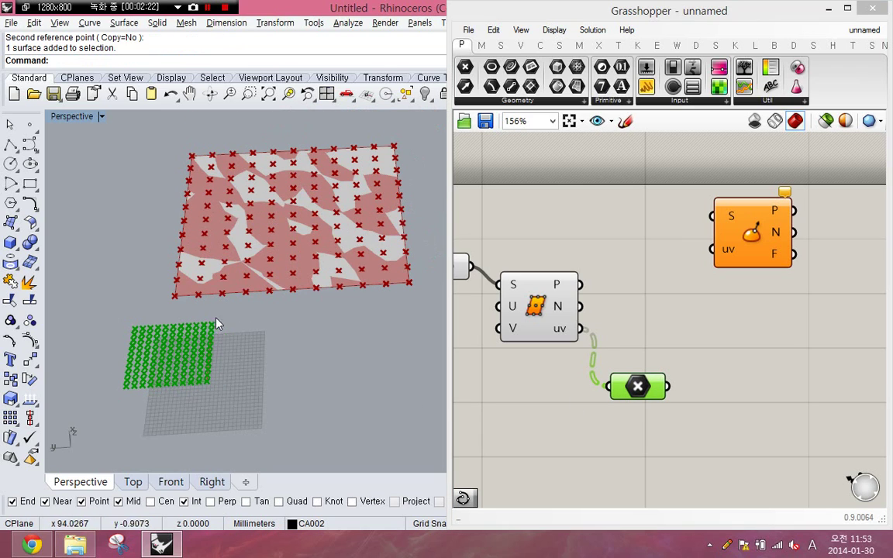
{"action": "right_click_drag", "start_coordinate": [240, 322], "coordinate": [236, 323]}
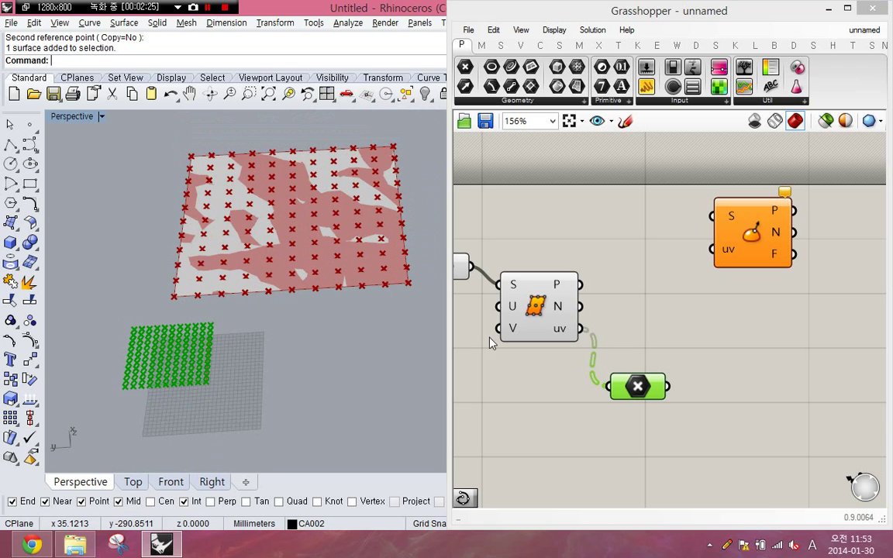
{"action": "left_click_drag", "start_coordinate": [642, 396], "coordinate": [635, 354]}
{"action": "key", "text": "Delete"}
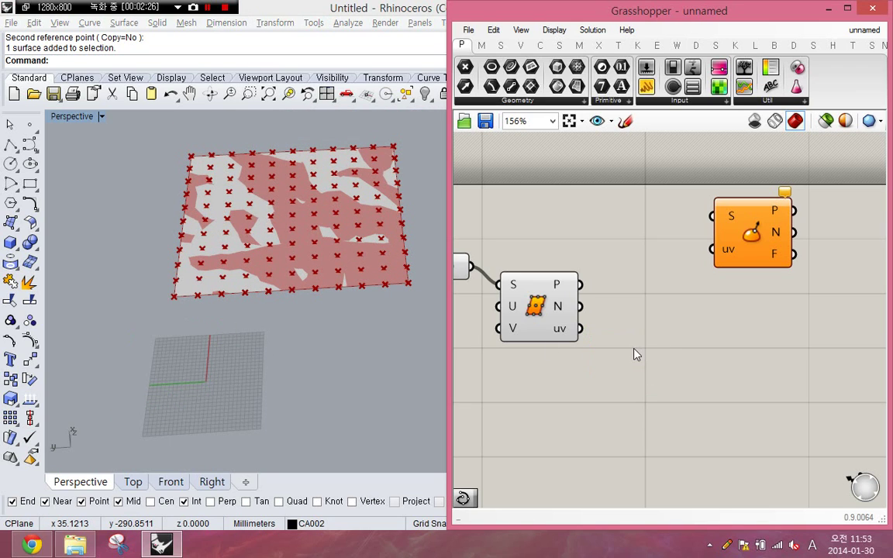
Step: Move the surface in Rhino's Perspective view so its front edge sits directly behind the construction grid
{"action": "left_click", "coordinate": [294, 233]}
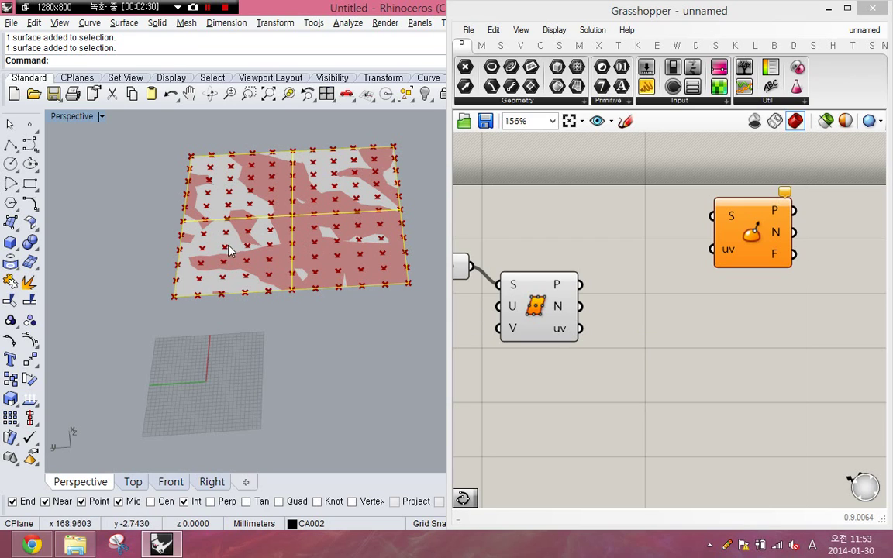
{"action": "left_click", "coordinate": [318, 324]}
{"action": "left_click", "coordinate": [660, 317]}
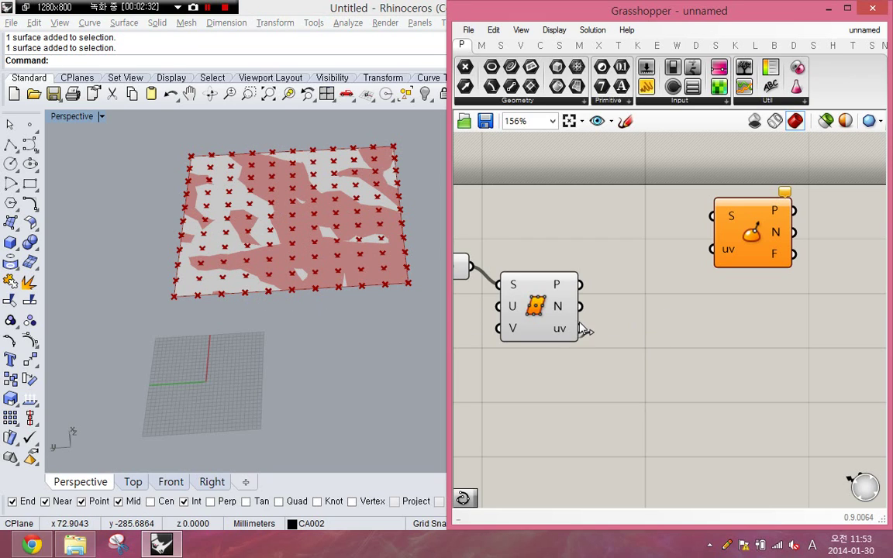
{"action": "mouse_move", "coordinate": [574, 330]}
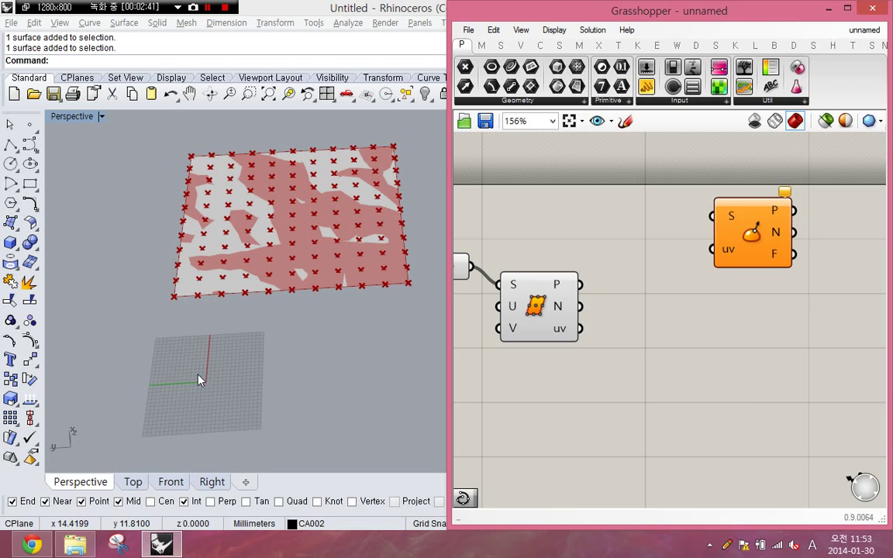
{"action": "left_click", "coordinate": [328, 260]}
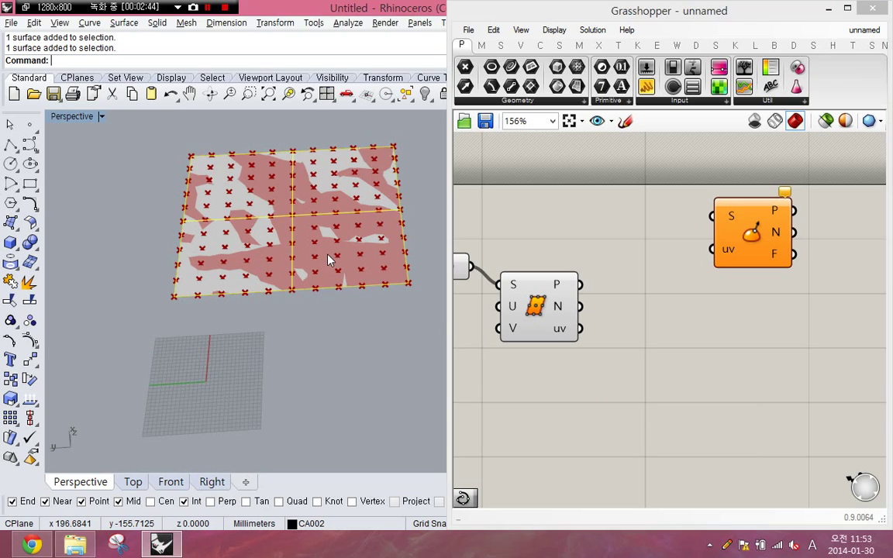
{"action": "left_click_drag", "start_coordinate": [329, 261], "coordinate": [295, 294]}
Step: Rebuild the flat surface with a point count of 5 in U and 5 in V, at degree 3 in both directions
{"action": "type", "text": "re"}
{"action": "key", "text": "Return"}
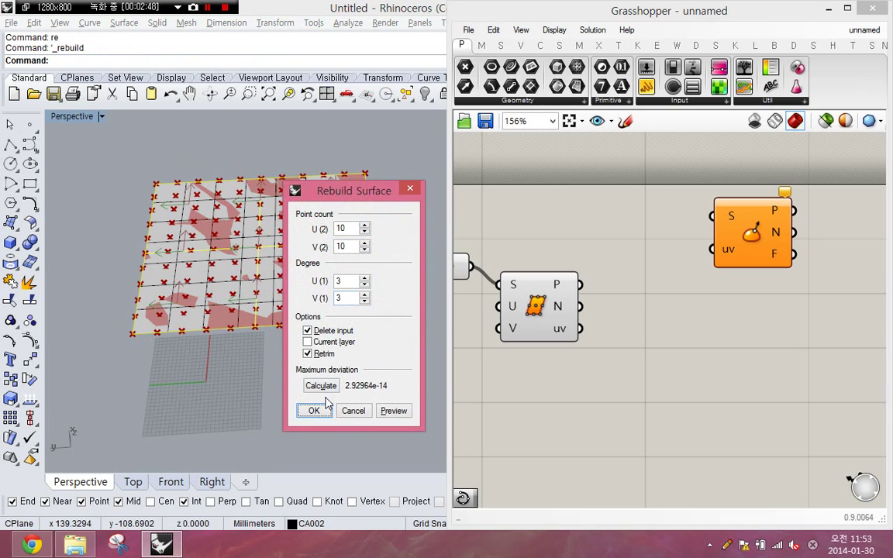
{"action": "double_click", "coordinate": [345, 229]}
{"action": "type", "text": "5"}
{"action": "key", "text": "Tab"}
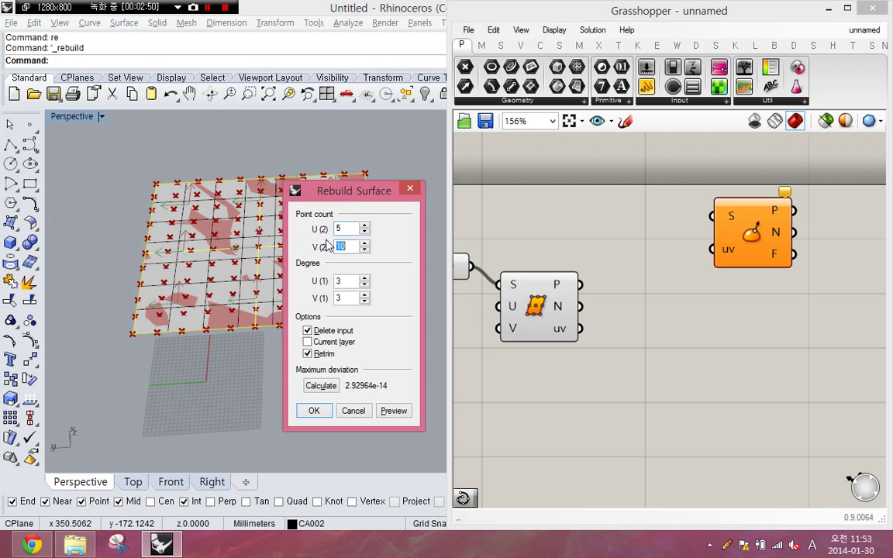
{"action": "type", "text": "5"}
{"action": "left_click", "coordinate": [326, 407]}
Step: Turn on the surface's control points and pull the centre control point far up to form a tall bulge
{"action": "key", "text": "F10"}
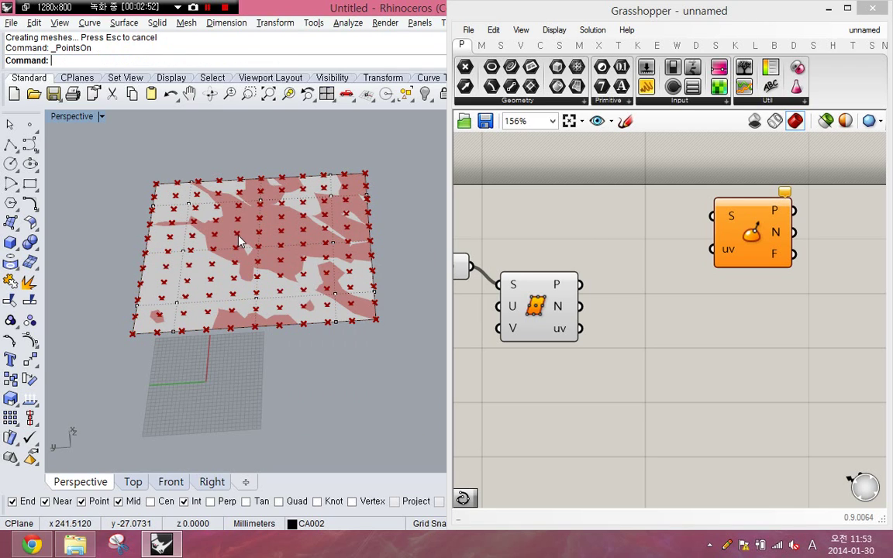
{"action": "left_click", "coordinate": [256, 247]}
{"action": "scroll", "coordinate": [255, 247], "scroll_direction": "down", "scroll_amount": 7}
{"action": "left_click_drag", "start_coordinate": [256, 249], "coordinate": [230, 133]}
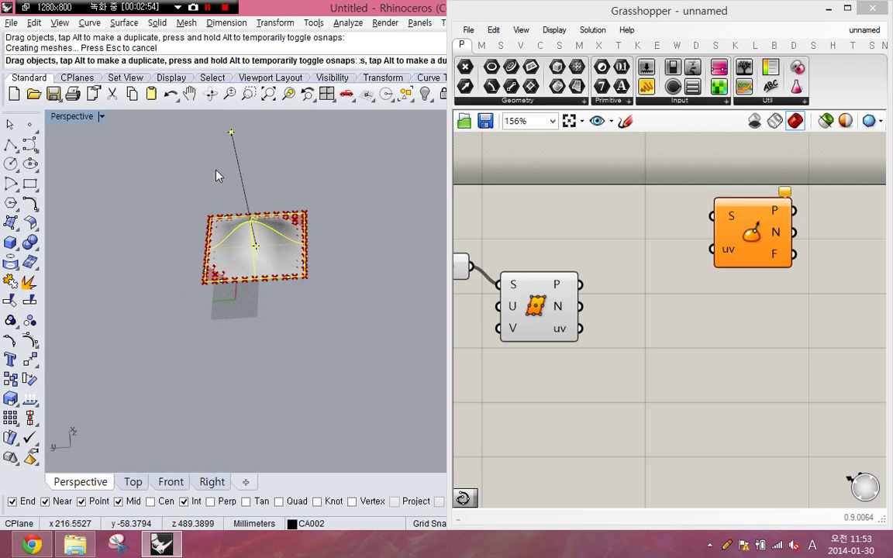
Step: Add a Panel beside Divide Surface and wire the uv output into it
{"action": "left_click", "coordinate": [645, 380]}
{"action": "double_click", "coordinate": [645, 380]}
{"action": "type", "text": "Panel"}
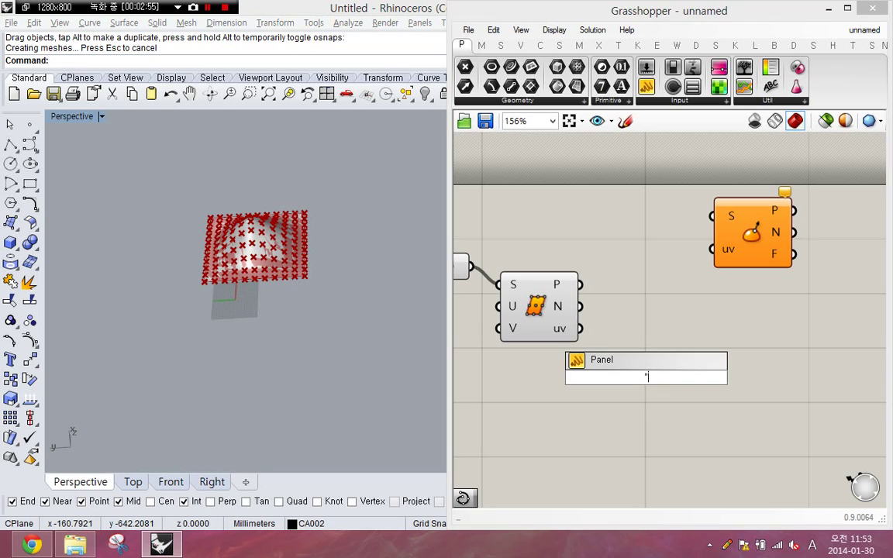
{"action": "key", "text": "Return"}
{"action": "left_click_drag", "start_coordinate": [577, 328], "coordinate": [609, 341]}
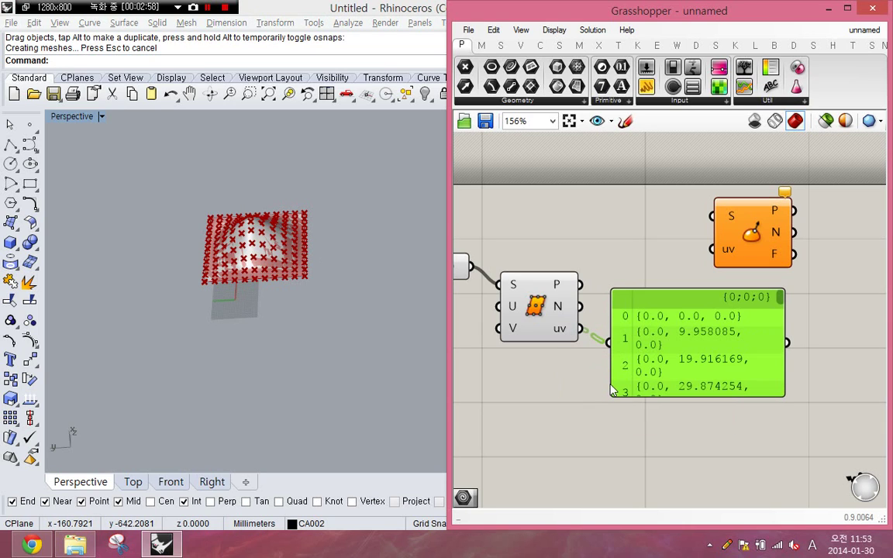
Step: Browse the uv coordinates listed in the Panel and remove the Panel from the canvas
{"action": "left_click_drag", "start_coordinate": [781, 303], "coordinate": [782, 374]}
{"action": "left_click", "coordinate": [649, 392]}
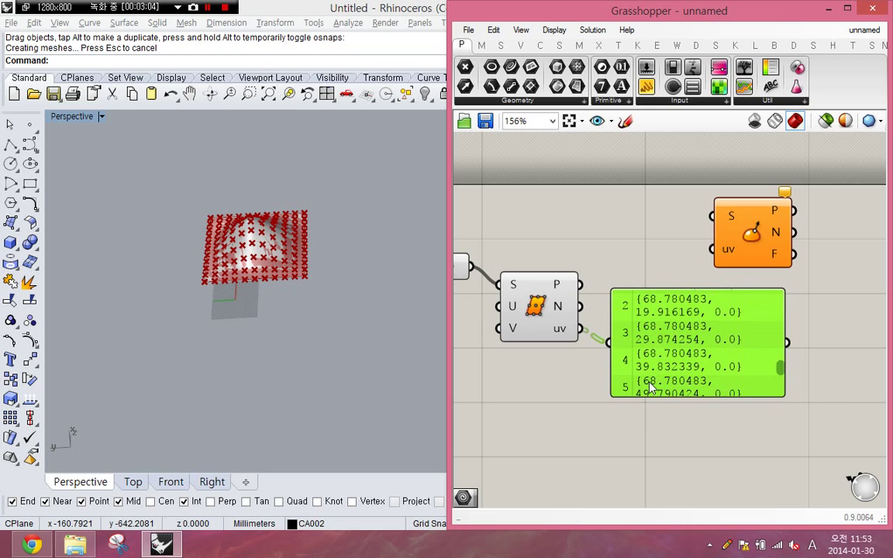
{"action": "key", "text": "Delete"}
Step: Add a new Panel below Evaluate Surface, wire Divide Surface's uv output into it, and widen it so each coordinate fits on one line
{"action": "mouse_move", "coordinate": [275, 324]}
{"action": "right_mouse_down"}
{"action": "mouse_move", "coordinate": [335, 314]}
{"action": "mouse_move", "coordinate": [280, 310]}
{"action": "right_mouse_up"}
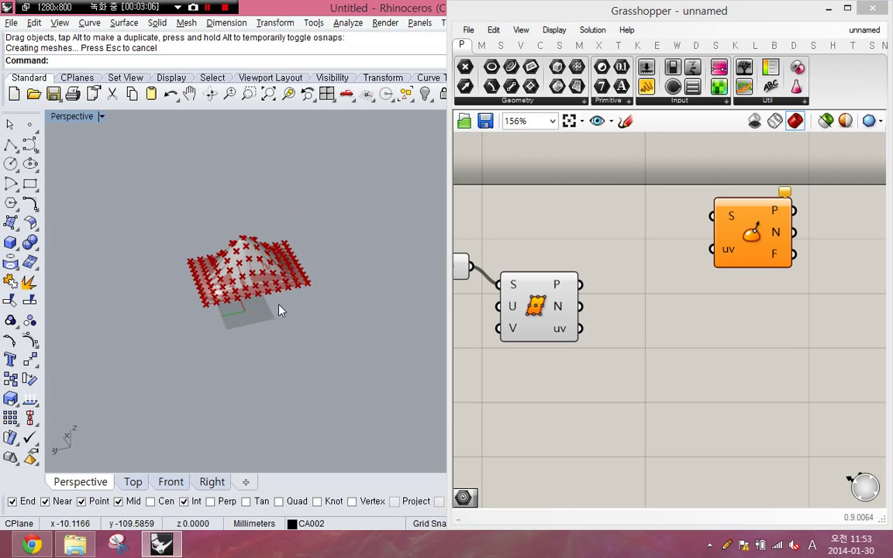
{"action": "scroll", "coordinate": [249, 261], "scroll_direction": "up", "scroll_amount": 5}
{"action": "right_click_drag", "start_coordinate": [249, 261], "coordinate": [384, 279]}
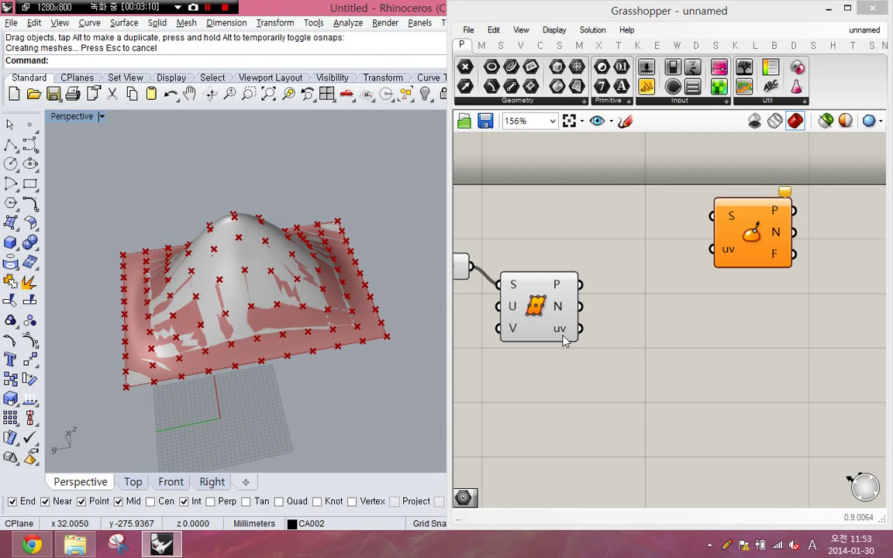
{"action": "mouse_move", "coordinate": [564, 342]}
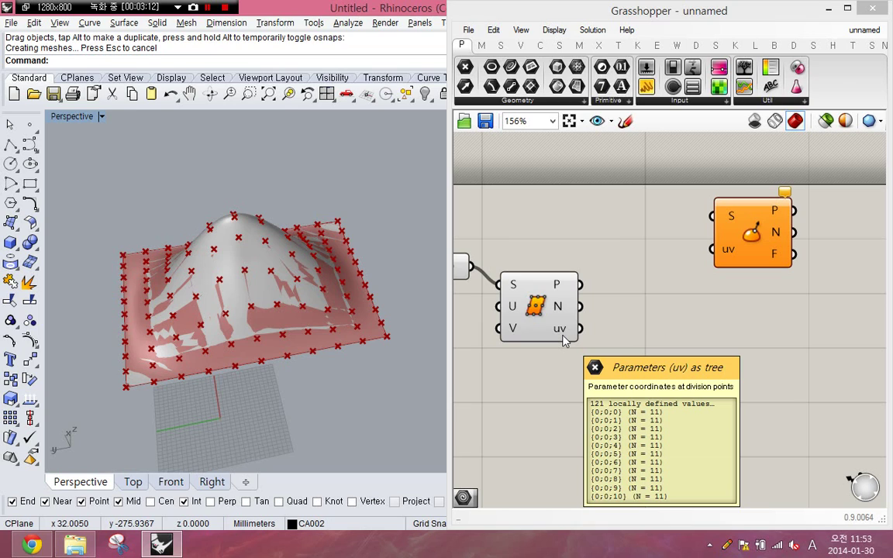
{"action": "double_click", "coordinate": [599, 358]}
{"action": "type", "text": "//"}
{"action": "key", "text": "Return"}
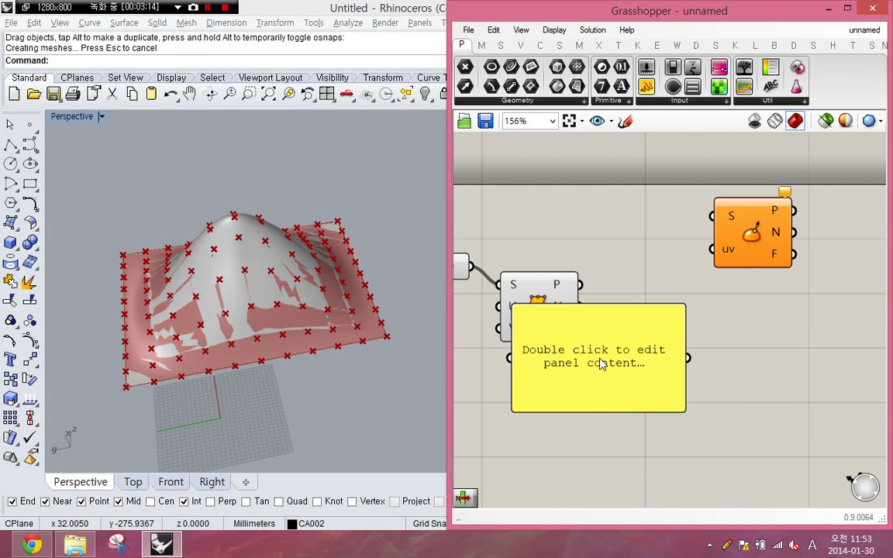
{"action": "left_click_drag", "start_coordinate": [597, 362], "coordinate": [696, 374]}
{"action": "left_click", "coordinate": [588, 335]}
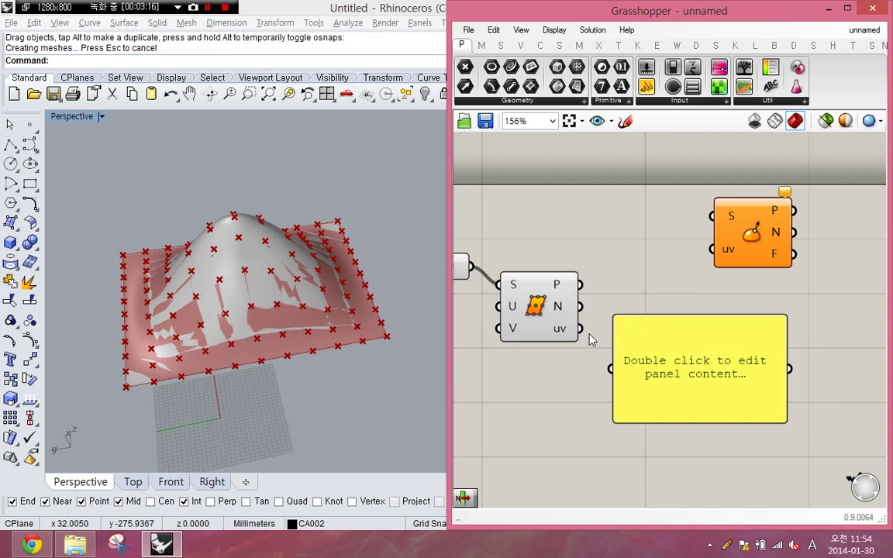
{"action": "left_click_drag", "start_coordinate": [582, 329], "coordinate": [612, 368]}
{"action": "right_click_drag", "start_coordinate": [788, 406], "coordinate": [733, 402]}
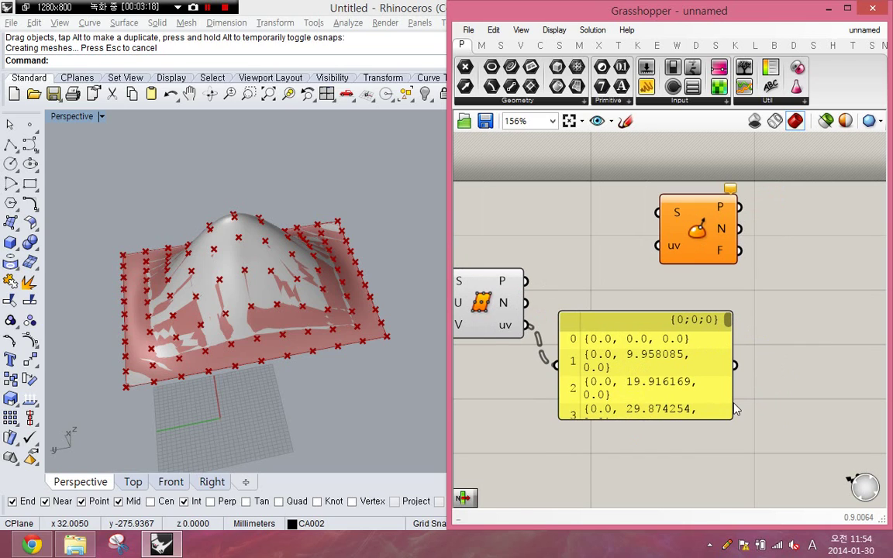
{"action": "left_click_drag", "start_coordinate": [736, 411], "coordinate": [767, 407]}
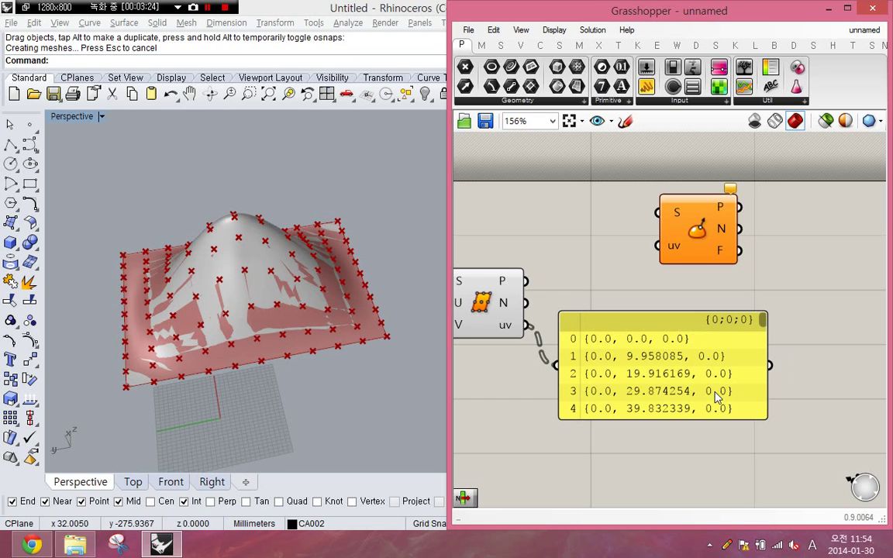
Step: Examine the division points on the bulged surface from several angles and compare them with the uv coordinates in the Panel
{"action": "right_click_drag", "start_coordinate": [279, 339], "coordinate": [182, 352]}
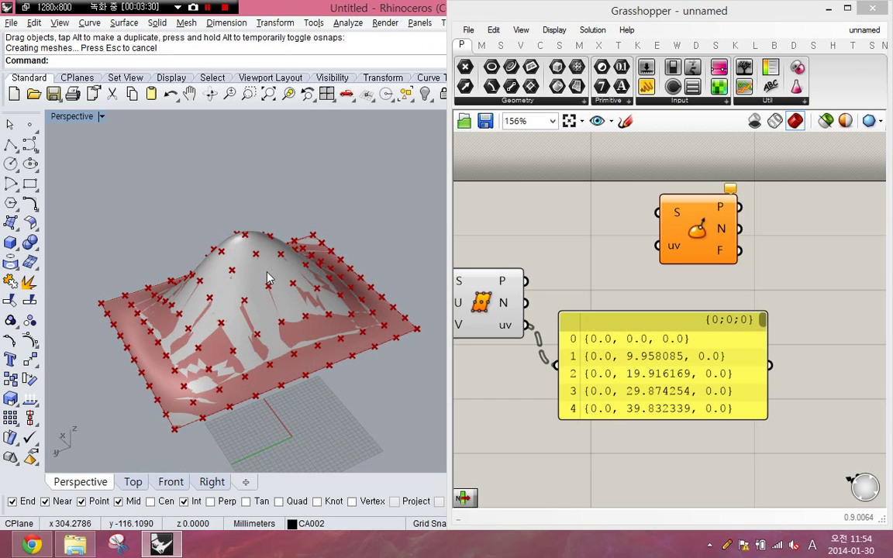
{"action": "right_click_drag", "start_coordinate": [264, 318], "coordinate": [253, 345]}
{"action": "scroll", "coordinate": [174, 449], "scroll_direction": "up", "scroll_amount": 5}
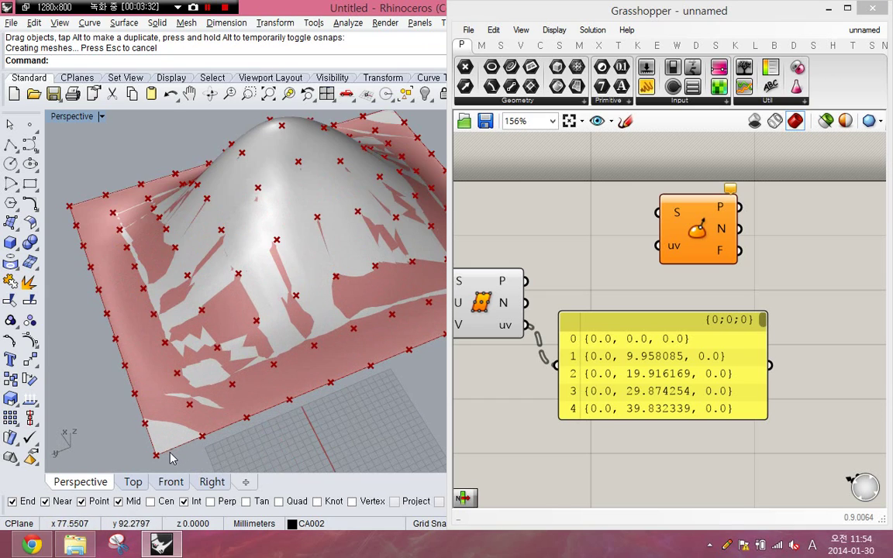
{"action": "scroll", "coordinate": [226, 338], "scroll_direction": "down", "scroll_amount": 3}
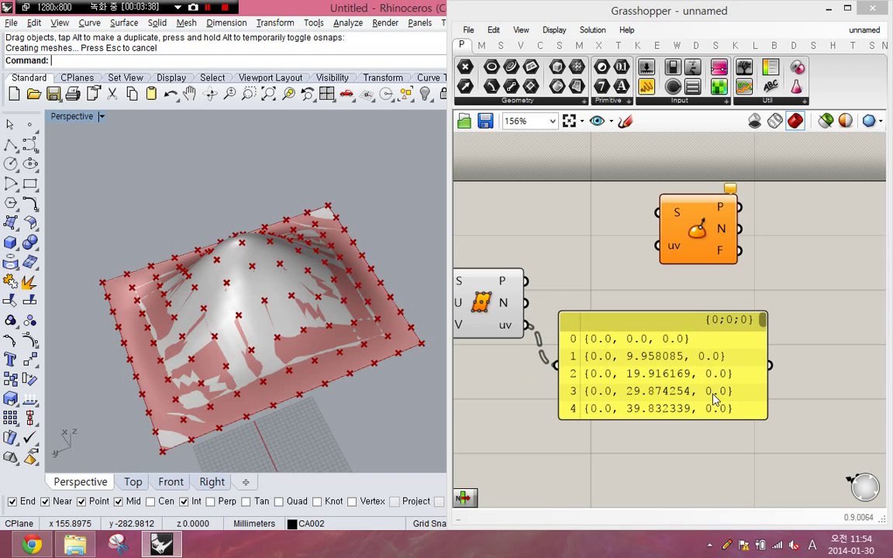
{"action": "right_click_drag", "start_coordinate": [345, 385], "coordinate": [161, 325]}
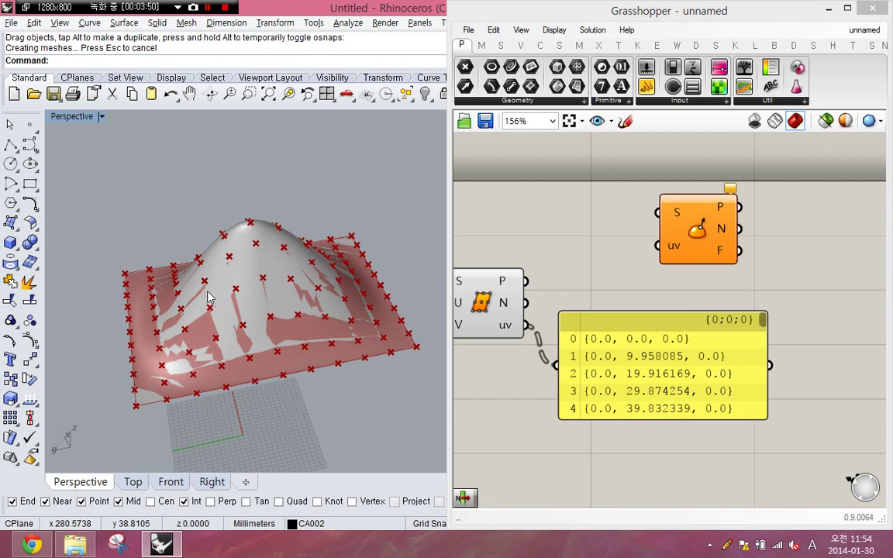
{"action": "left_click", "coordinate": [263, 358]}
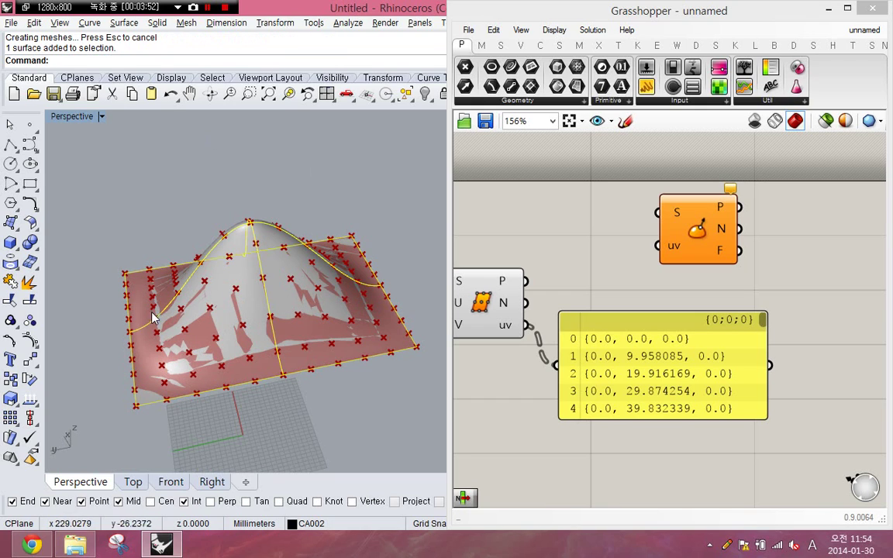
{"action": "key", "text": "Escape"}
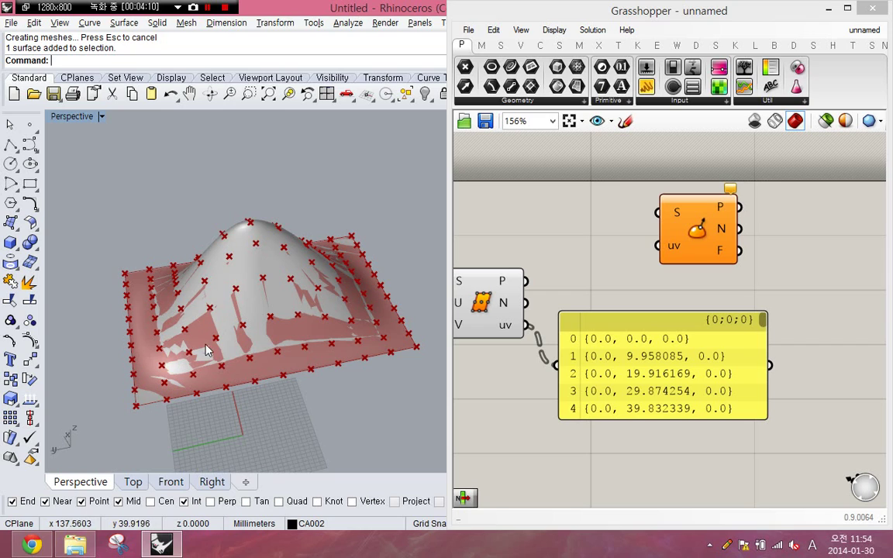
Step: Hide the bulged surface in Rhino and switch the Grasshopper preview to a smoother mesh quality
{"action": "left_click", "coordinate": [269, 309]}
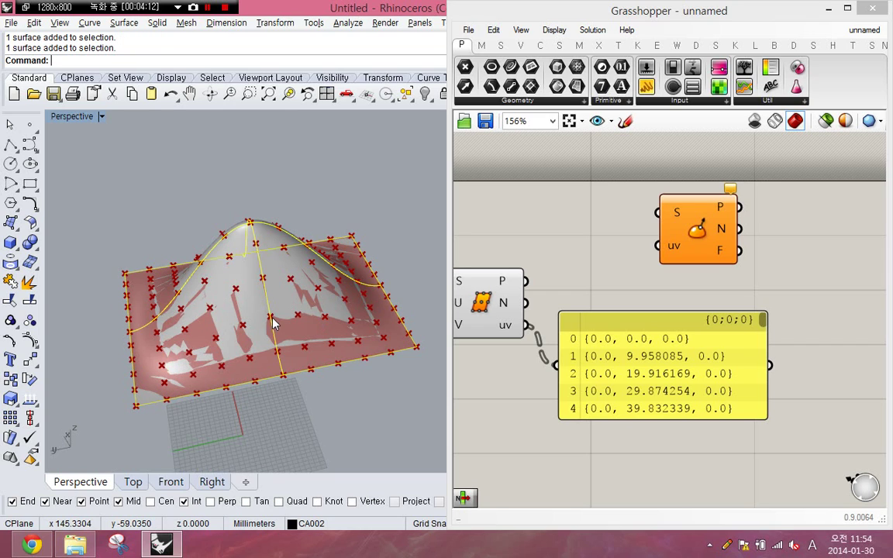
{"action": "type", "text": "h"}
{"action": "key", "text": "Return"}
{"action": "right_click_drag", "start_coordinate": [294, 342], "coordinate": [286, 333], "text": "shift"}
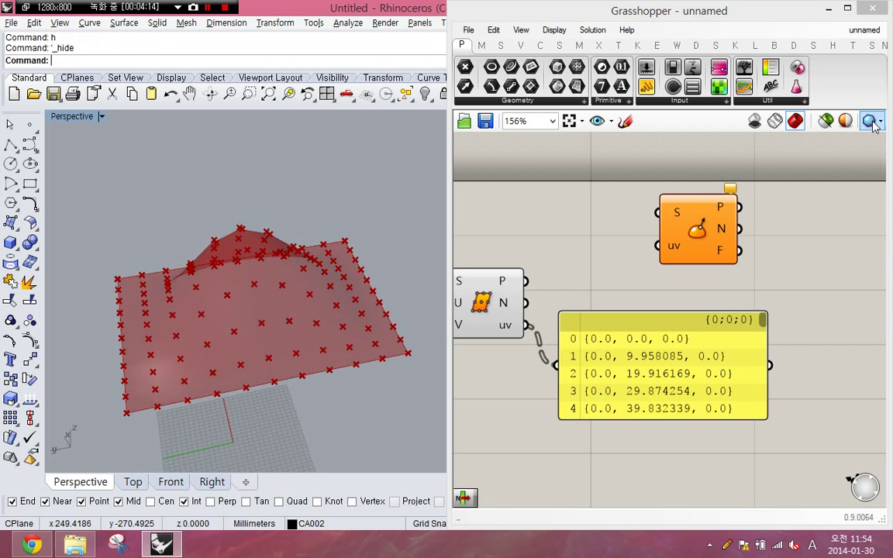
{"action": "left_click", "coordinate": [871, 121]}
{"action": "left_click", "coordinate": [816, 183]}
Step: Delete the Panel connected to Divide Surface's uv output
{"action": "left_click", "coordinate": [648, 320]}
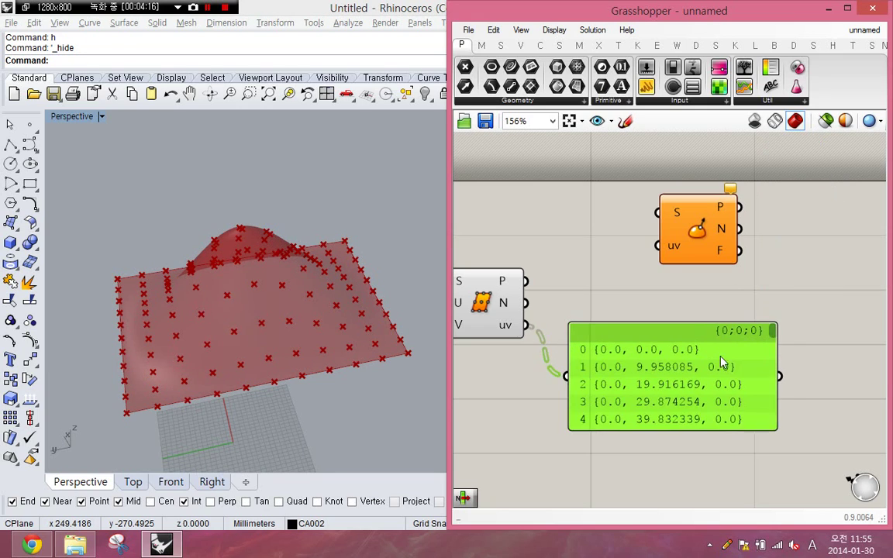
{"action": "key", "text": "Delete"}
Step: Move the Evaluate Surface component closer to Divide Surface, level with its outputs
{"action": "mouse_move", "coordinate": [515, 331]}
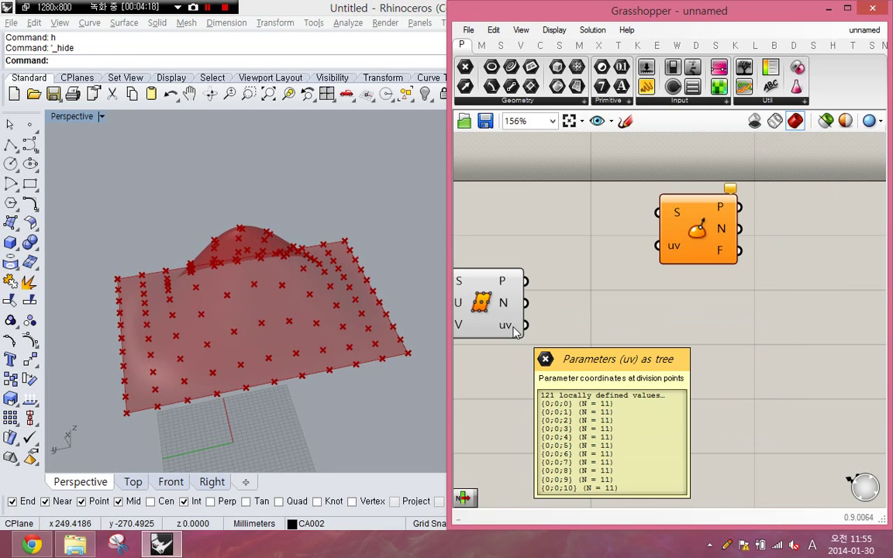
{"action": "right_click_drag", "start_coordinate": [568, 303], "coordinate": [635, 299]}
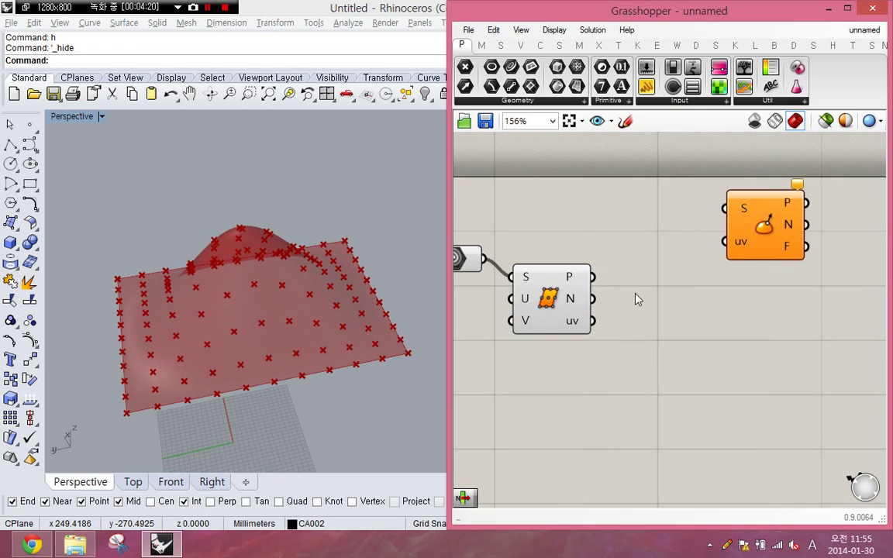
{"action": "left_click_drag", "start_coordinate": [736, 244], "coordinate": [692, 312]}
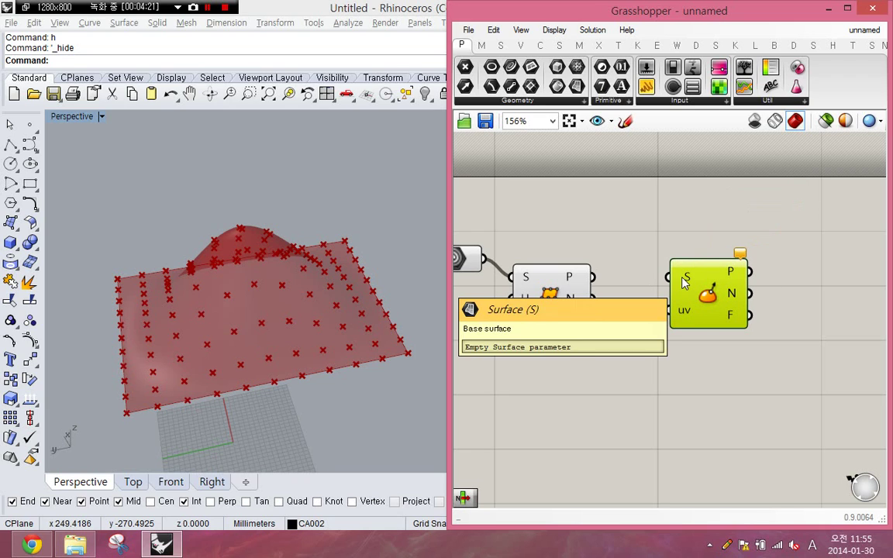
Step: Reparameterize Evaluate Surface's S input and feed its uv input from a new MD Slider
{"action": "right_click", "coordinate": [680, 277]}
{"action": "left_click", "coordinate": [722, 378]}
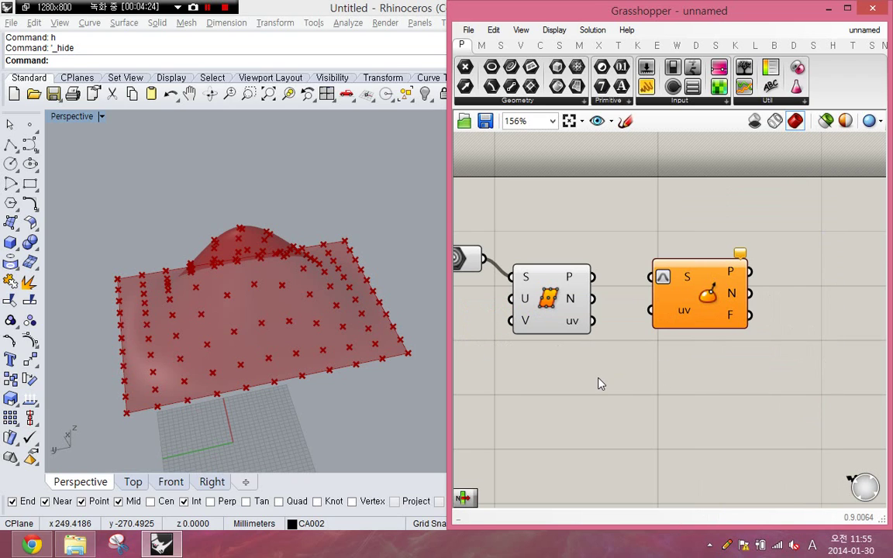
{"action": "double_click", "coordinate": [600, 379]}
{"action": "type", "text": "mdslide"}
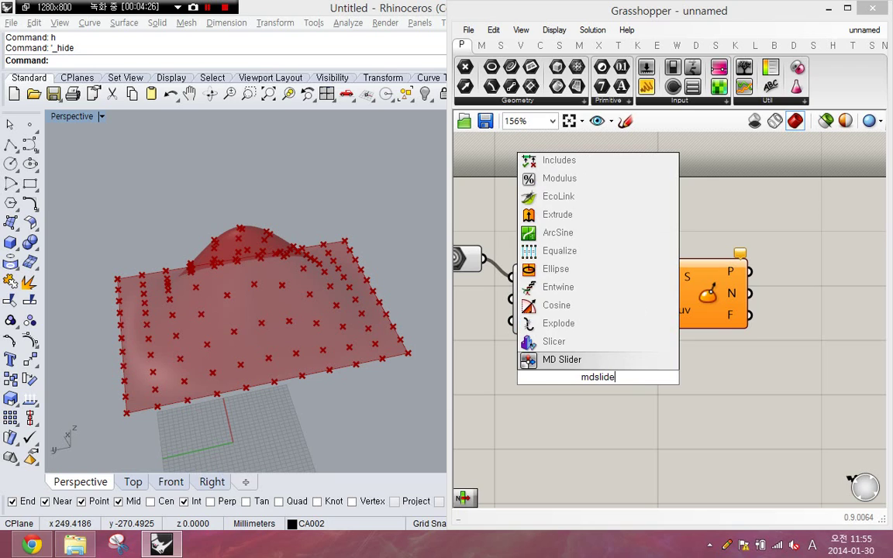
{"action": "key", "text": "Return"}
{"action": "left_click_drag", "start_coordinate": [649, 344], "coordinate": [564, 432]}
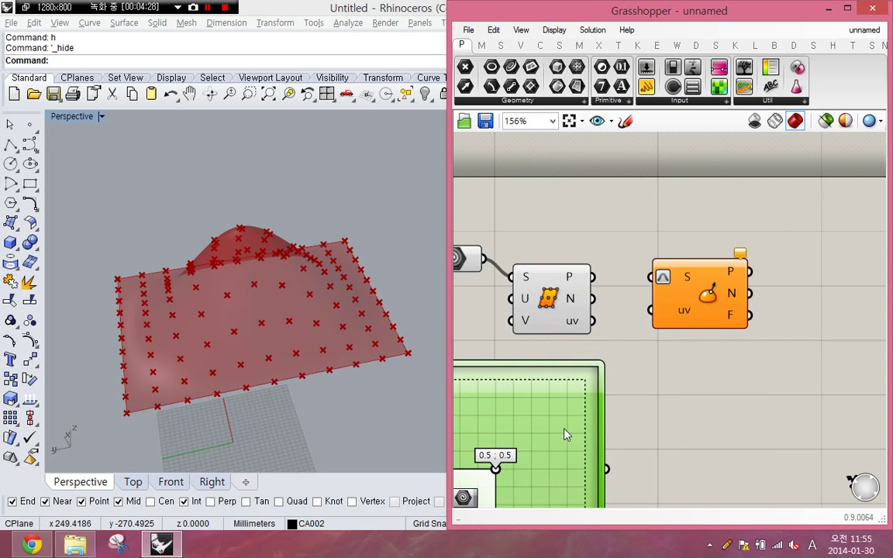
{"action": "left_click_drag", "start_coordinate": [607, 469], "coordinate": [651, 310]}
Step: Connect the source surface parameter to Evaluate Surface's S input
{"action": "right_click_drag", "start_coordinate": [674, 369], "coordinate": [749, 339]}
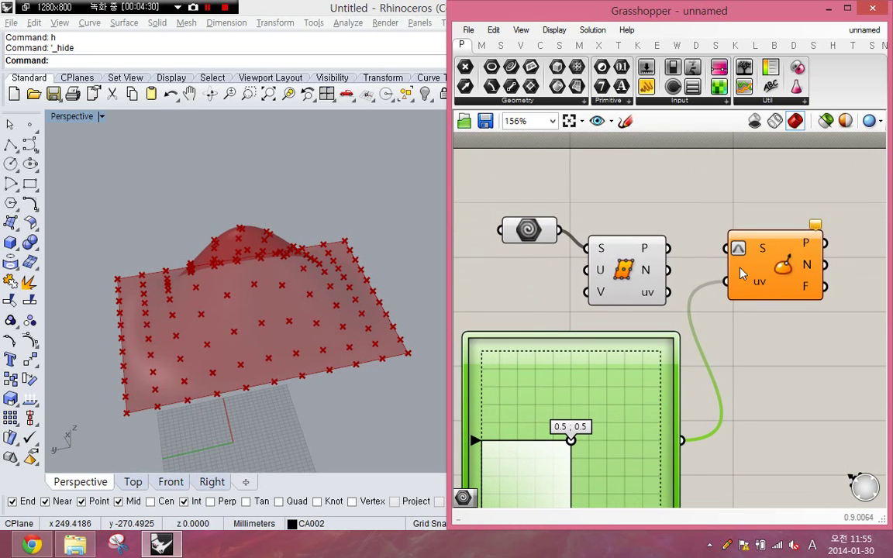
{"action": "left_click_drag", "start_coordinate": [727, 248], "coordinate": [668, 248]}
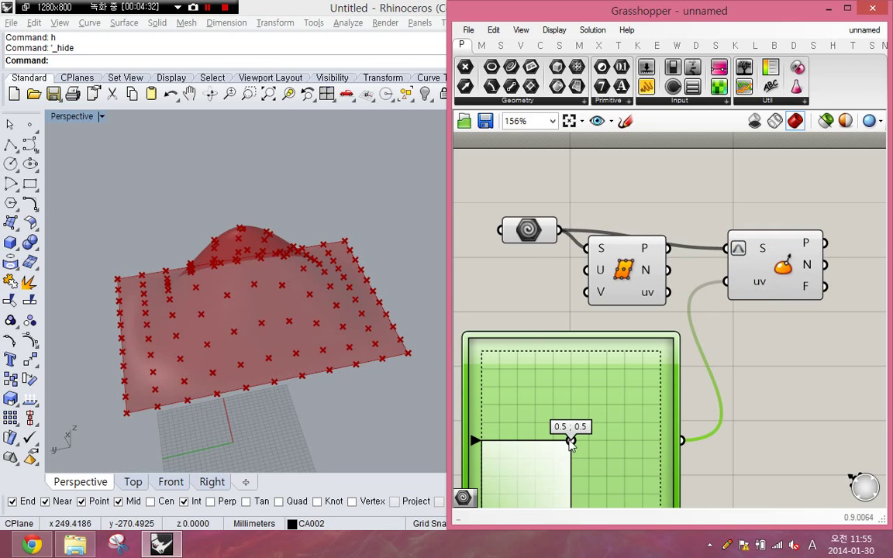
Step: Shift the MD Slider to 0.23 ; 0.46 and on to 0.17 ; 0.59, checking where the evaluated frame lands on the surface
{"action": "left_click_drag", "start_coordinate": [570, 440], "coordinate": [523, 447]}
{"action": "scroll", "coordinate": [283, 324], "scroll_direction": "up", "scroll_amount": 6}
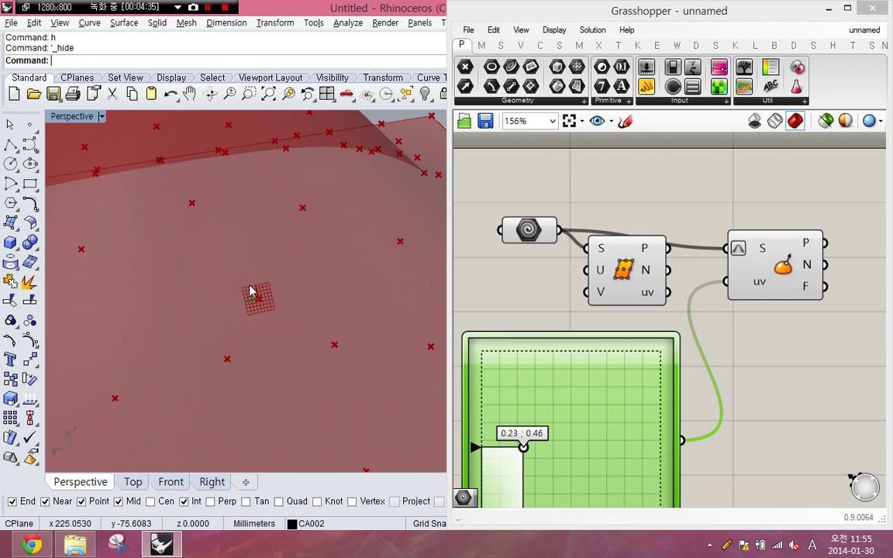
{"action": "right_click_drag", "start_coordinate": [643, 392], "coordinate": [652, 358]}
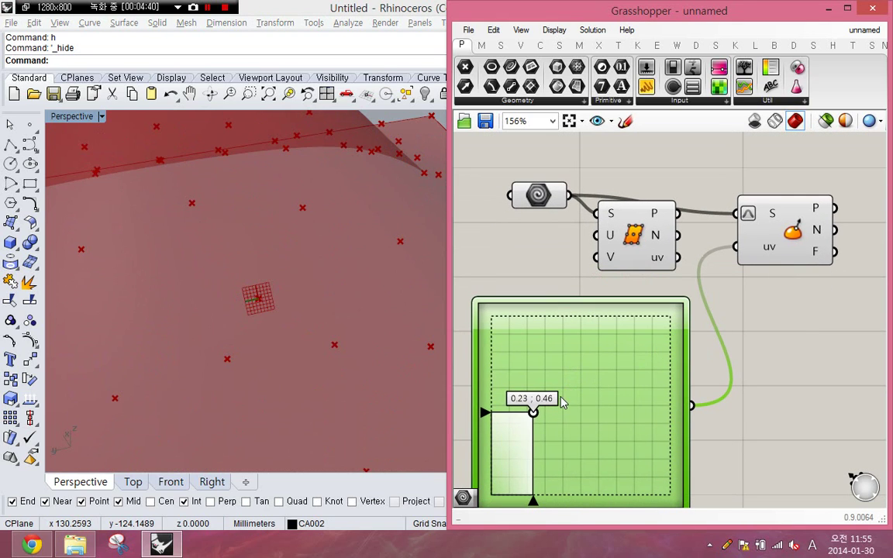
{"action": "left_click_drag", "start_coordinate": [531, 416], "coordinate": [520, 390]}
{"action": "scroll", "coordinate": [339, 341], "scroll_direction": "down", "scroll_amount": 5}
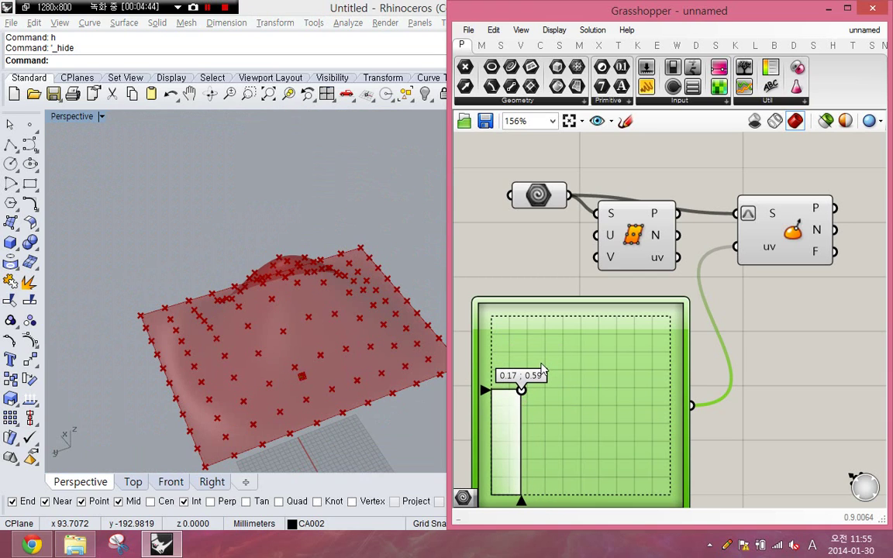
Step: Delete the MD Slider and turn off Reparameterize on Evaluate Surface's S input
{"action": "key", "text": "Delete"}
{"action": "right_click", "coordinate": [741, 207]}
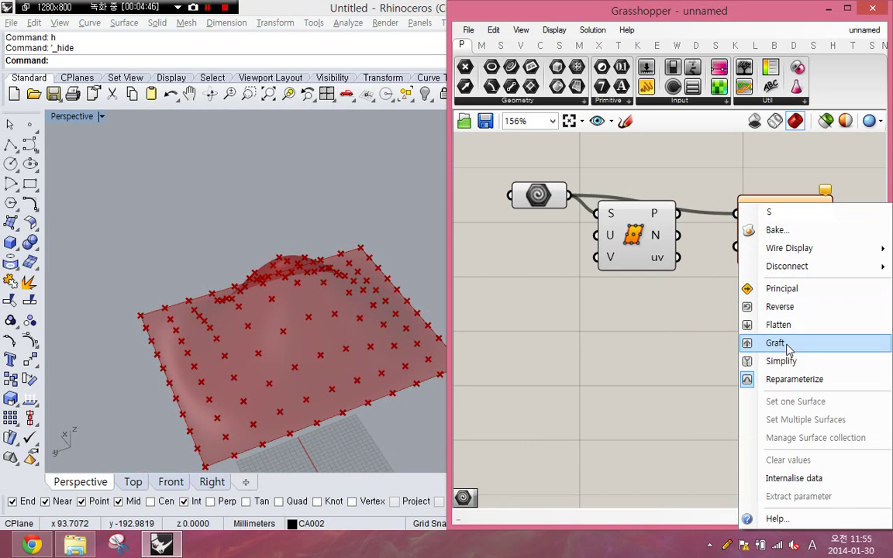
{"action": "left_click", "coordinate": [782, 379]}
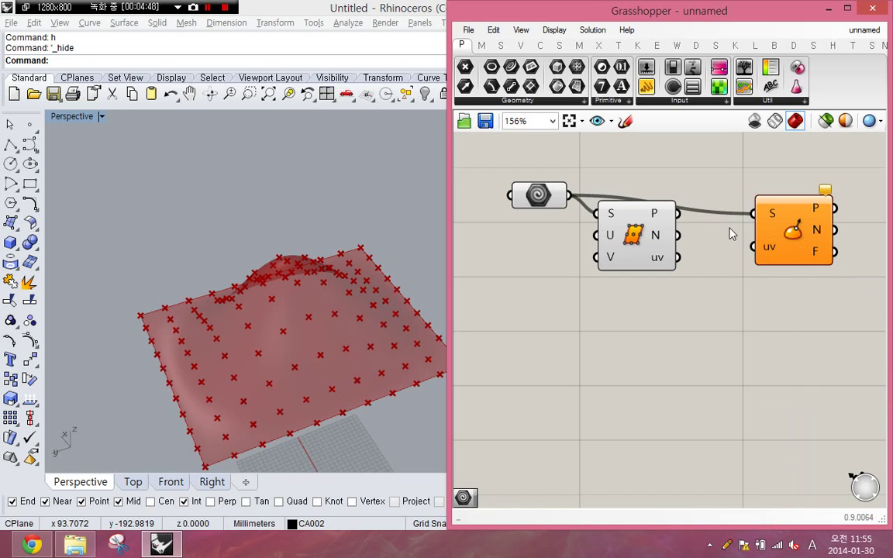
Step: Move Divide Surface slightly down and connect its uv output to Evaluate Surface's uv input
{"action": "left_click_drag", "start_coordinate": [633, 242], "coordinate": [627, 265]}
{"action": "mouse_move", "coordinate": [663, 290]}
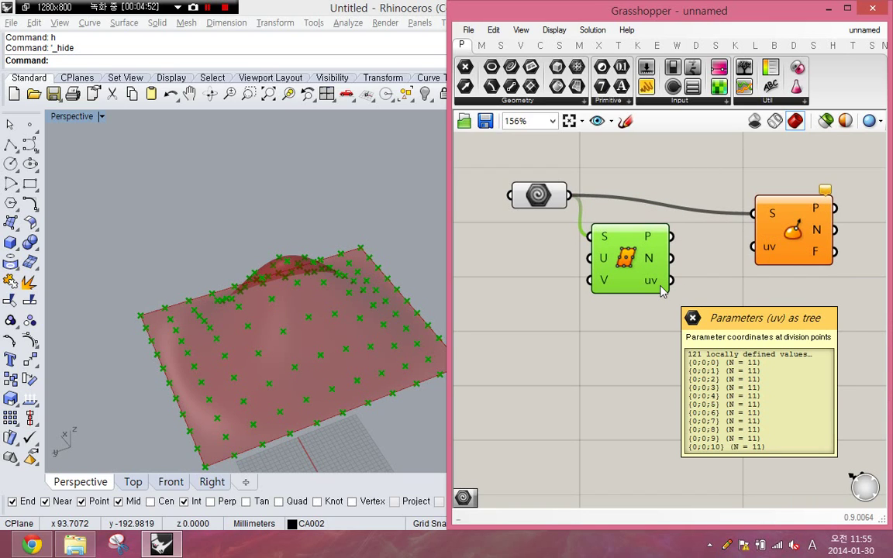
{"action": "left_click_drag", "start_coordinate": [764, 253], "coordinate": [671, 280]}
{"action": "left_click", "coordinate": [641, 320]}
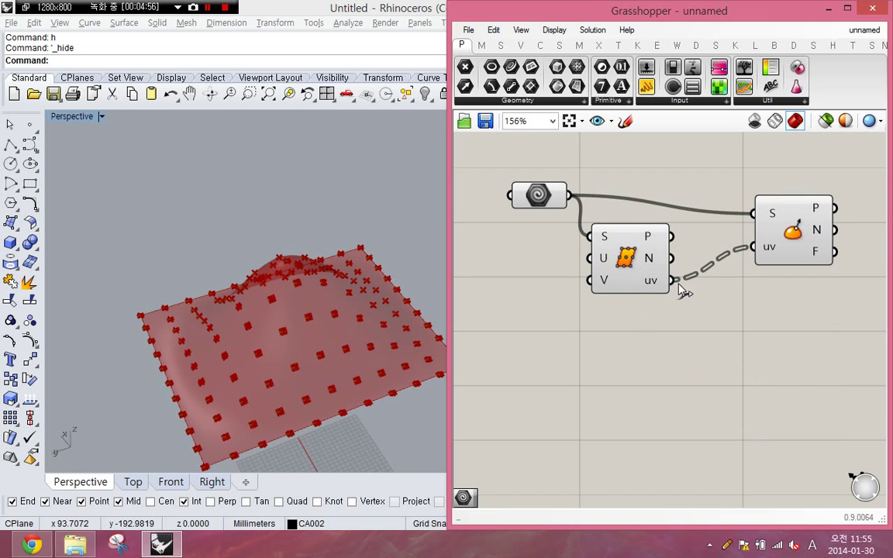
Step: Highlight Evaluate Surface and examine its uv input data and the frames it places on the surface
{"action": "left_click_drag", "start_coordinate": [782, 243], "coordinate": [762, 247]}
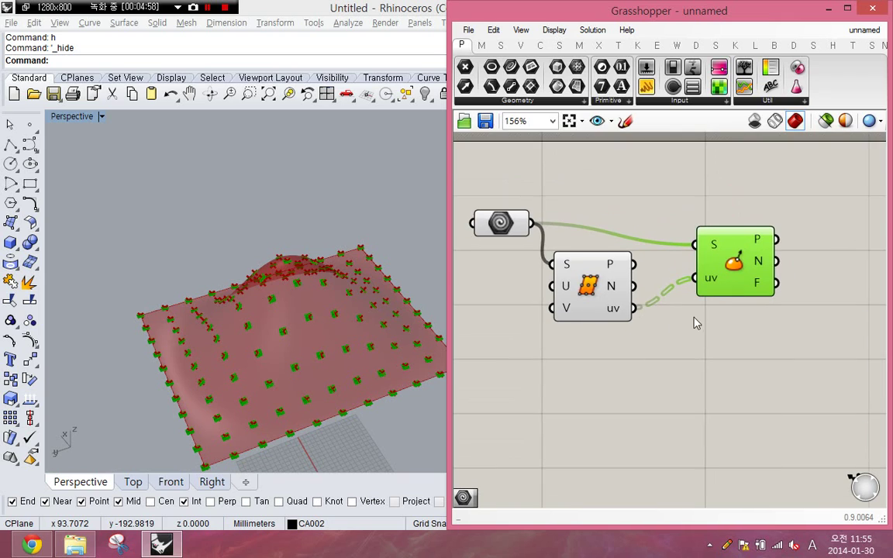
{"action": "scroll", "coordinate": [711, 290], "scroll_direction": "up", "scroll_amount": 4}
{"action": "mouse_move", "coordinate": [710, 284]}
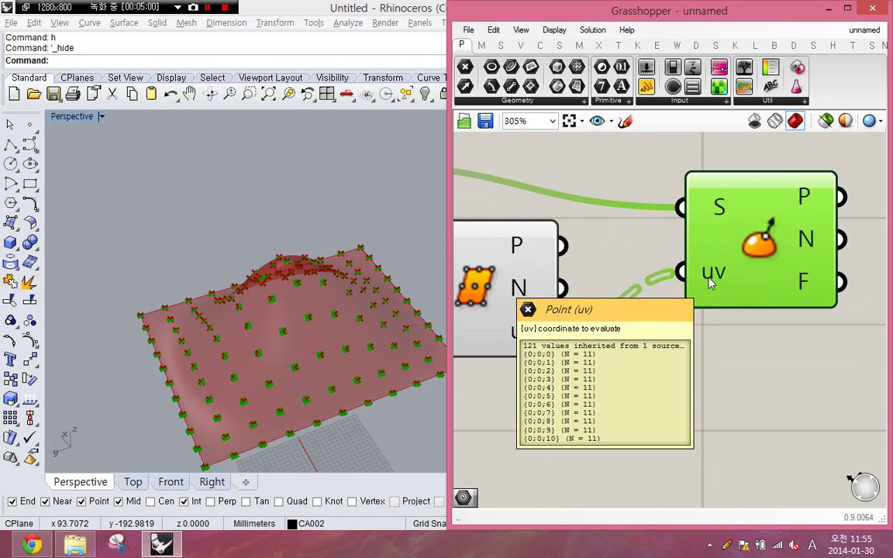
{"action": "right_click_drag", "start_coordinate": [310, 302], "coordinate": [233, 324]}
{"action": "scroll", "coordinate": [269, 309], "scroll_direction": "up", "scroll_amount": 8}
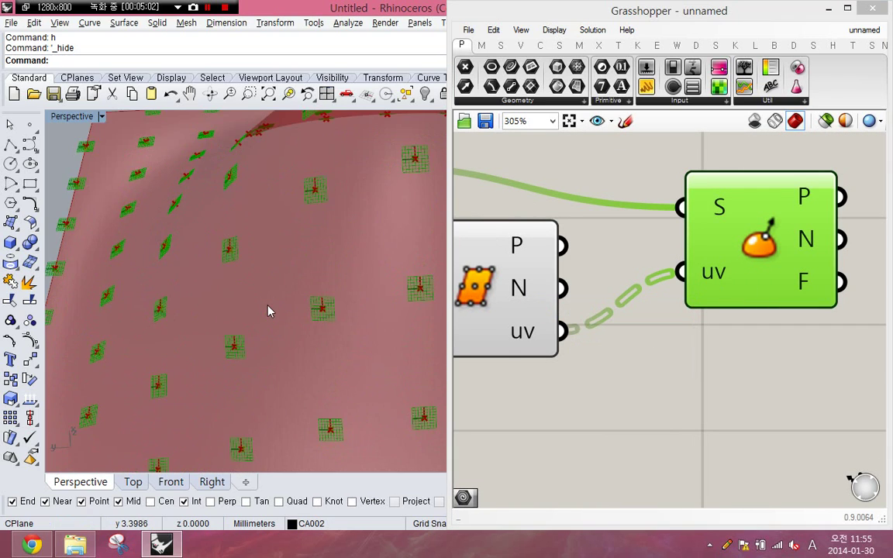
{"action": "scroll", "coordinate": [269, 310], "scroll_direction": "down", "scroll_amount": 6}
{"action": "scroll", "coordinate": [275, 317], "scroll_direction": "down", "scroll_amount": 2}
Step: Bring back the hidden surface in Rhino and scale it to about half its size from one front corner
{"action": "key", "text": "ctrl+z"}
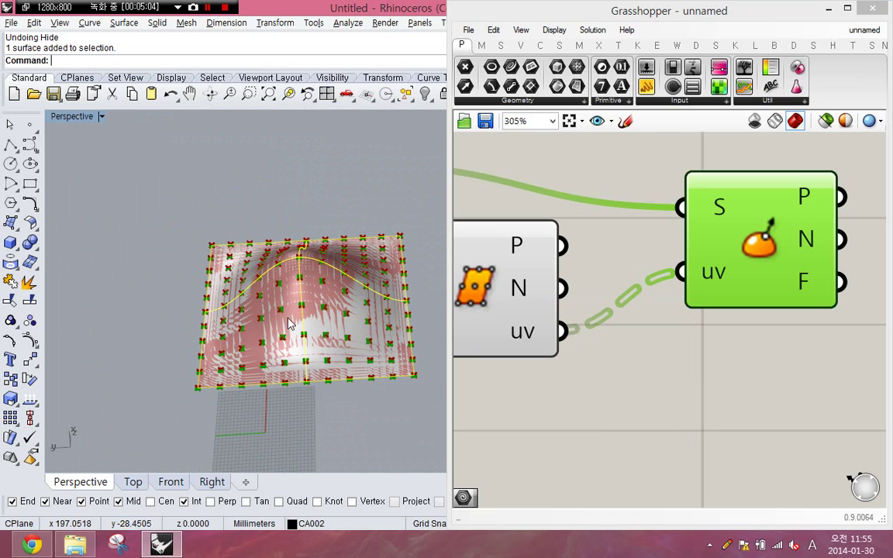
{"action": "left_click", "coordinate": [10, 378]}
{"action": "left_click", "coordinate": [196, 388]}
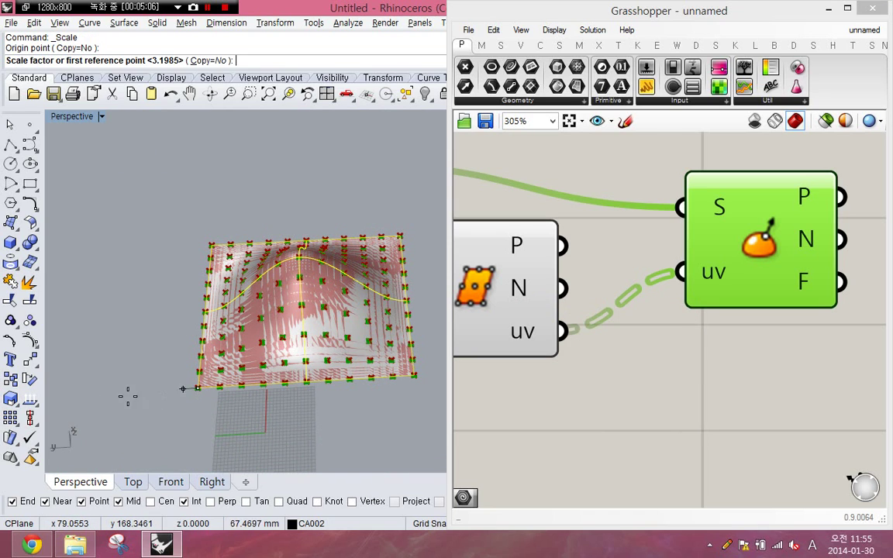
{"action": "left_click", "coordinate": [101, 395]}
{"action": "left_click", "coordinate": [146, 394]}
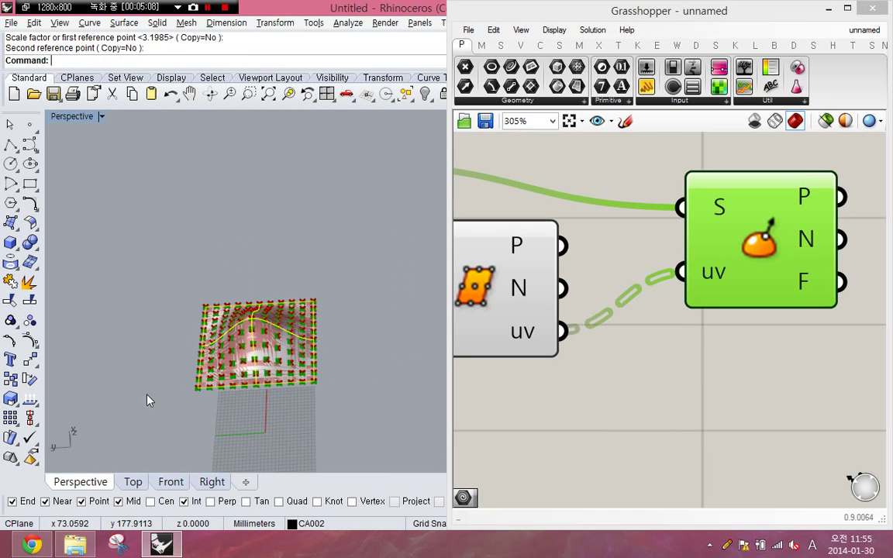
Step: Hide the scaled surface in Rhino and inspect the evaluated frames across its bulge in the Grasshopper preview
{"action": "type", "text": "zs"}
{"action": "key", "text": "Return"}
{"action": "right_click_drag", "start_coordinate": [241, 406], "coordinate": [219, 369]}
{"action": "type", "text": "h"}
{"action": "key", "text": "Return"}
{"action": "right_click_drag", "start_coordinate": [275, 371], "coordinate": [206, 265]}
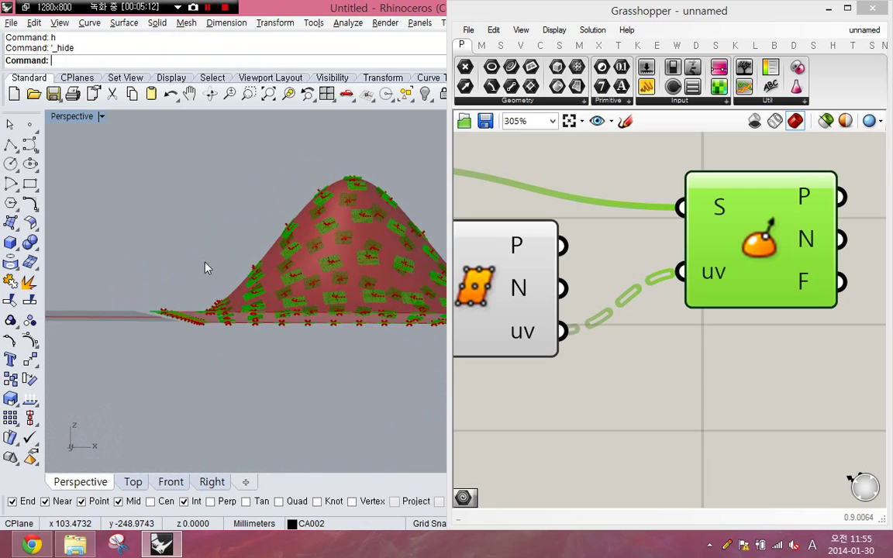
{"action": "scroll", "coordinate": [254, 285], "scroll_direction": "up", "scroll_amount": 3}
{"action": "right_click_drag", "start_coordinate": [360, 259], "coordinate": [395, 291]}
Step: Turn off the source surface parameter's preview, leaving only the division points and frames displayed
{"action": "left_click", "coordinate": [508, 319]}
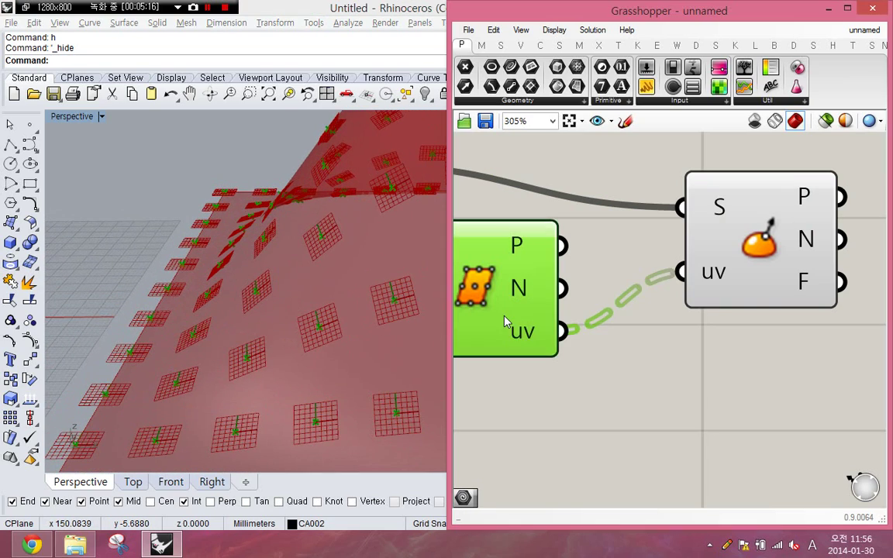
{"action": "right_click_drag", "start_coordinate": [539, 362], "coordinate": [781, 436]}
{"action": "left_click", "coordinate": [546, 249]}
{"action": "key", "text": "ctrl+q"}
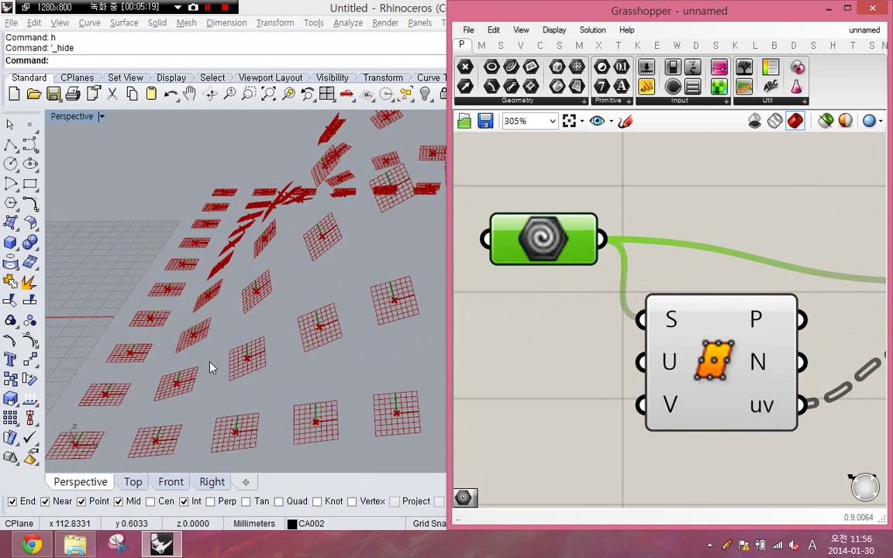
{"action": "scroll", "coordinate": [198, 368], "scroll_direction": "down", "scroll_amount": 2}
{"action": "right_click_drag", "start_coordinate": [201, 372], "coordinate": [298, 341]}
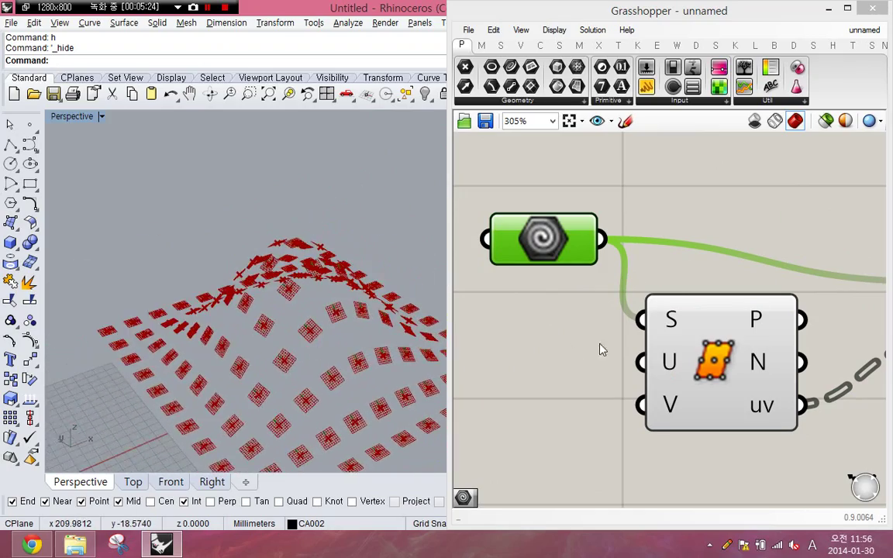
Step: Examine Evaluate Surface's S and uv inputs, comparing the base surface with the uv coordinates it receives
{"action": "right_click_drag", "start_coordinate": [822, 356], "coordinate": [565, 311]}
{"action": "left_click", "coordinate": [757, 284]}
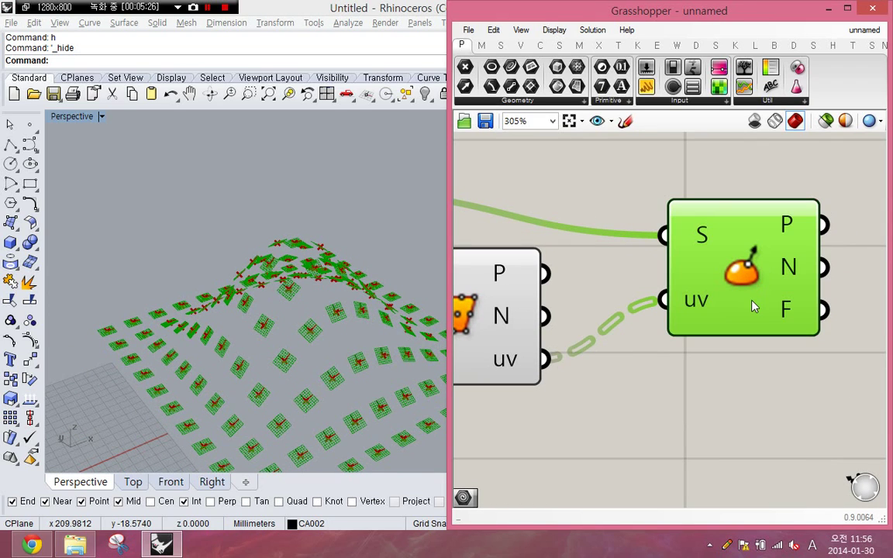
{"action": "right_click", "coordinate": [752, 301]}
{"action": "left_click", "coordinate": [644, 293]}
{"action": "mouse_move", "coordinate": [701, 240]}
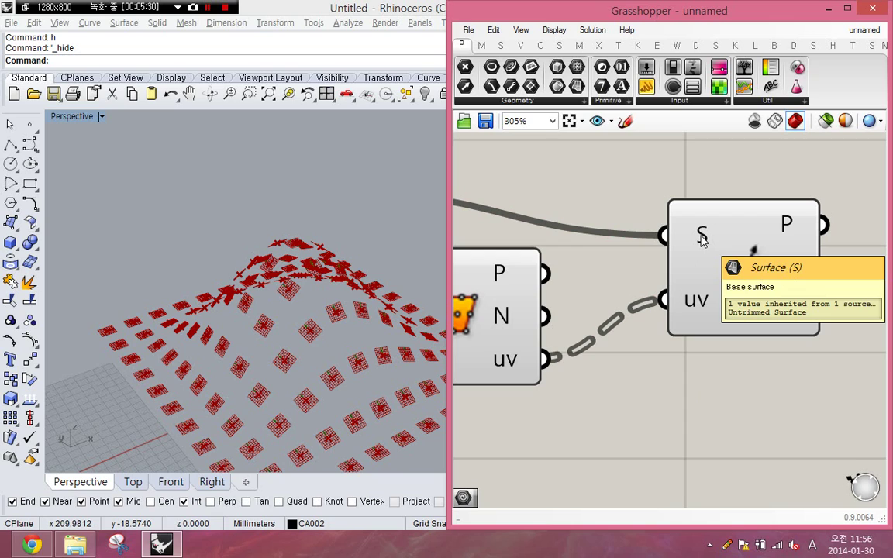
{"action": "right_click_drag", "start_coordinate": [701, 240], "coordinate": [707, 233]}
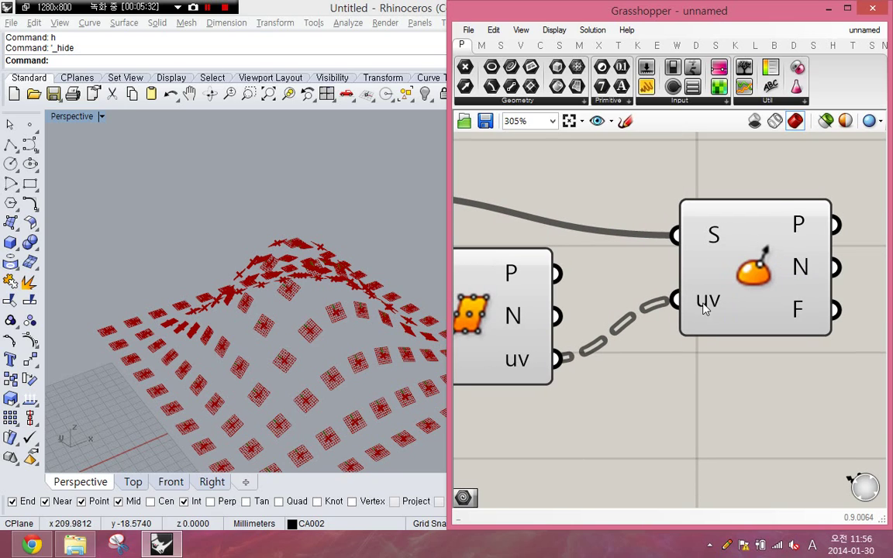
{"action": "mouse_move", "coordinate": [707, 306]}
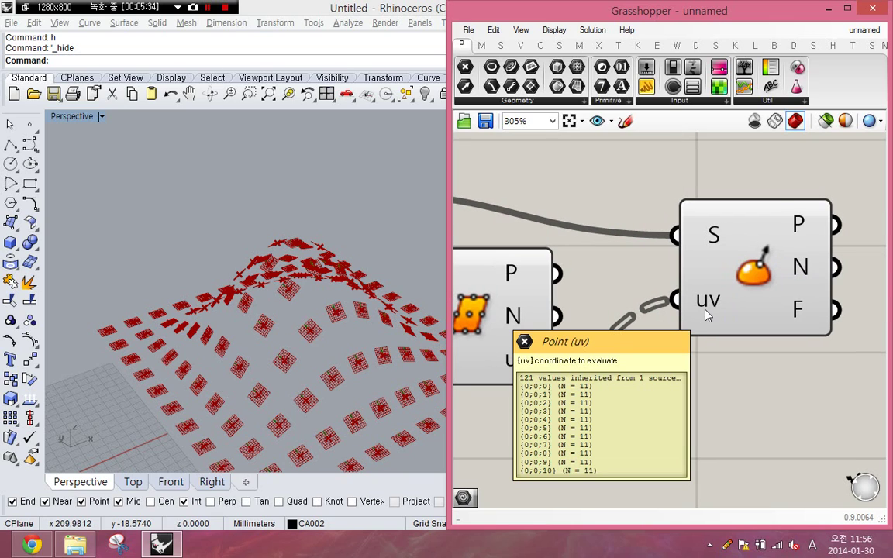
{"action": "mouse_move", "coordinate": [713, 234]}
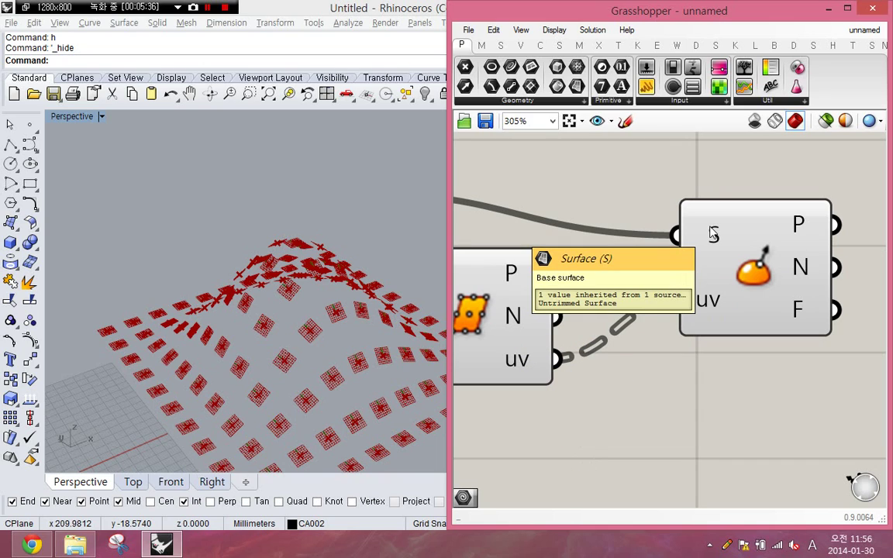
{"action": "scroll", "coordinate": [713, 234], "scroll_direction": "down", "scroll_amount": 3}
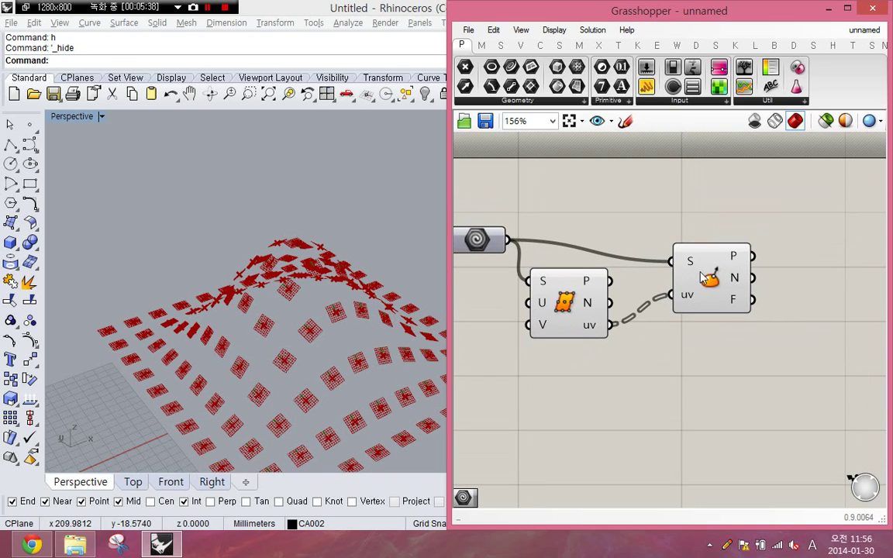
{"action": "mouse_move", "coordinate": [738, 303]}
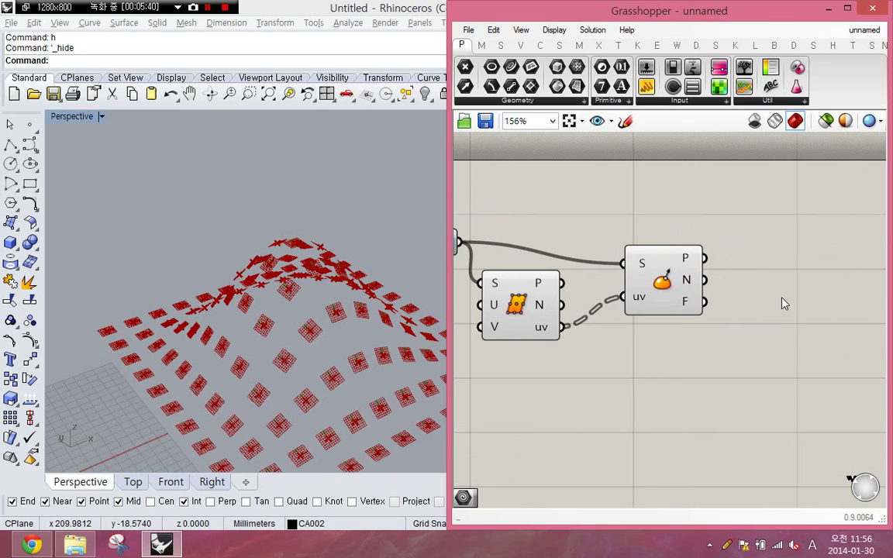
Step: Add a Panel beside Evaluate Surface and connect its F output to it to list the frames
{"action": "double_click", "coordinate": [781, 300]}
{"action": "type", "text": "//"}
{"action": "key", "text": "Return"}
{"action": "left_click_drag", "start_coordinate": [785, 311], "coordinate": [844, 318]}
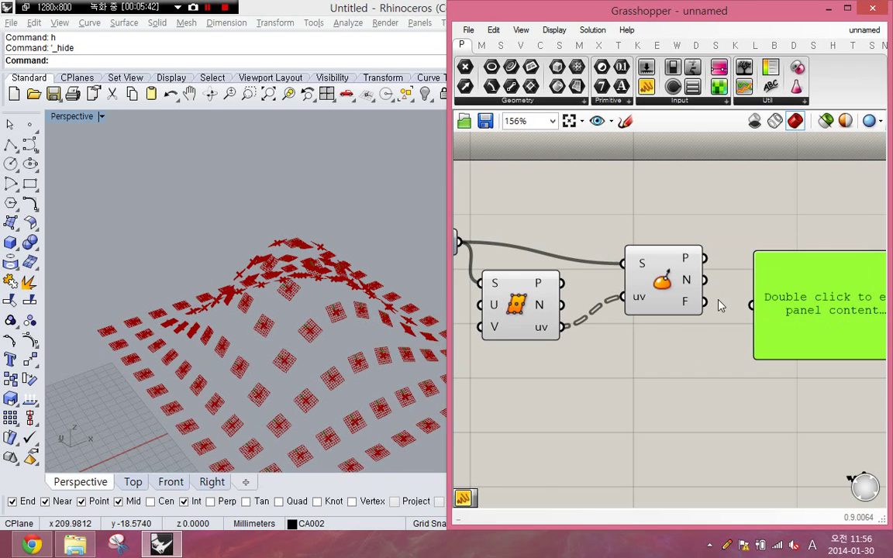
{"action": "left_click_drag", "start_coordinate": [704, 302], "coordinate": [753, 303]}
{"action": "right_click_drag", "start_coordinate": [720, 312], "coordinate": [607, 337]}
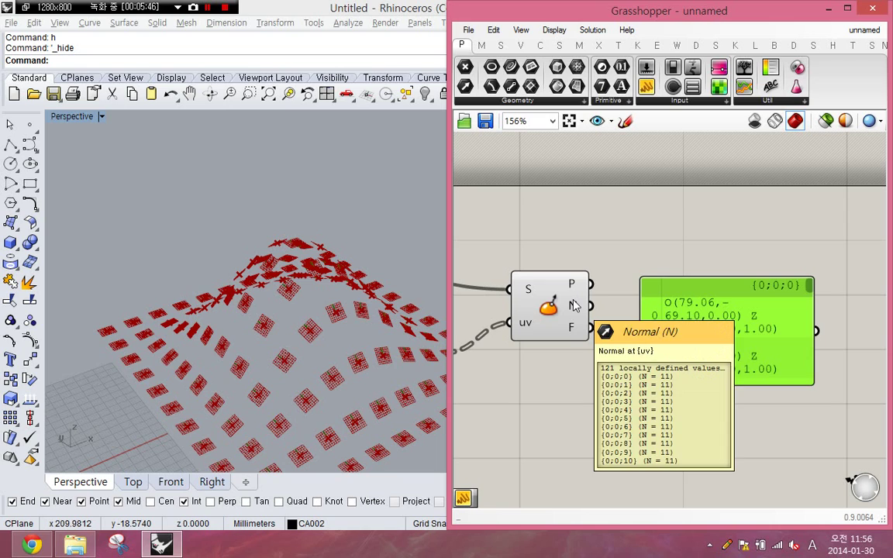
{"action": "right_click_drag", "start_coordinate": [578, 333], "coordinate": [715, 298]}
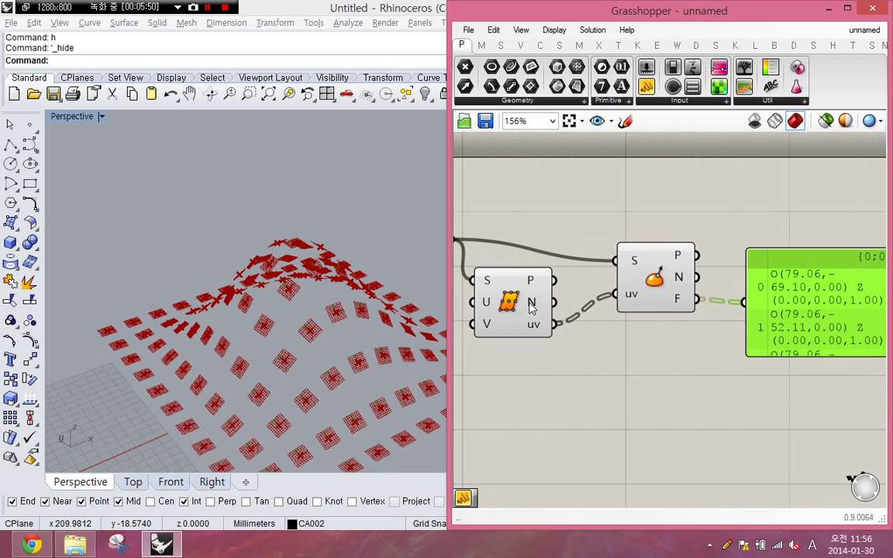
Step: Add a second Panel below the components and connect Divide Surface's N output to it
{"action": "mouse_move", "coordinate": [531, 308]}
{"action": "double_click", "coordinate": [582, 349]}
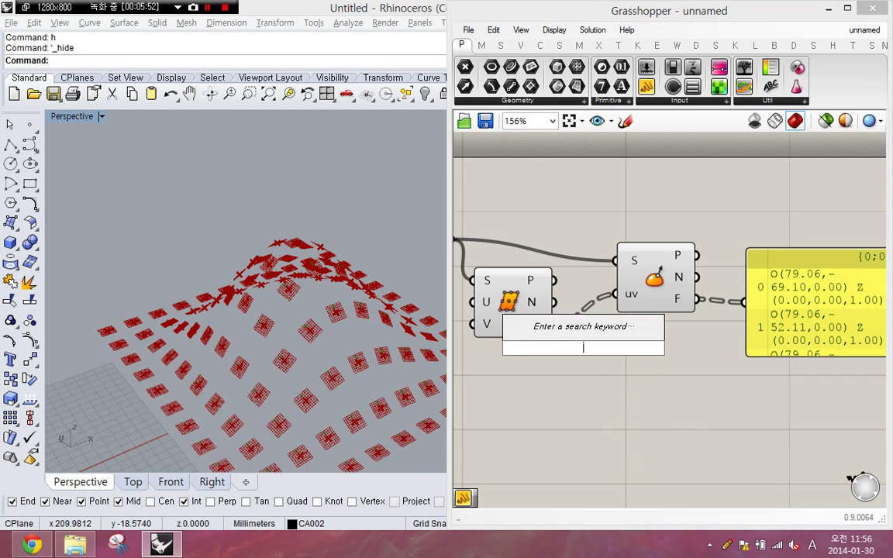
{"action": "type", "text": "//"}
{"action": "key", "text": "Return"}
{"action": "left_click_drag", "start_coordinate": [583, 349], "coordinate": [658, 410]}
{"action": "left_click_drag", "start_coordinate": [553, 303], "coordinate": [571, 410]}
Step: Duplicate the normals Panel alongside the original and connect Evaluate Surface's N output to the copy for comparison
{"action": "right_click_drag", "start_coordinate": [621, 409], "coordinate": [540, 431]}
{"action": "left_click_drag", "start_coordinate": [564, 442], "coordinate": [814, 442], "text": "alt"}
{"action": "left_click_drag", "start_coordinate": [740, 432], "coordinate": [614, 291]}
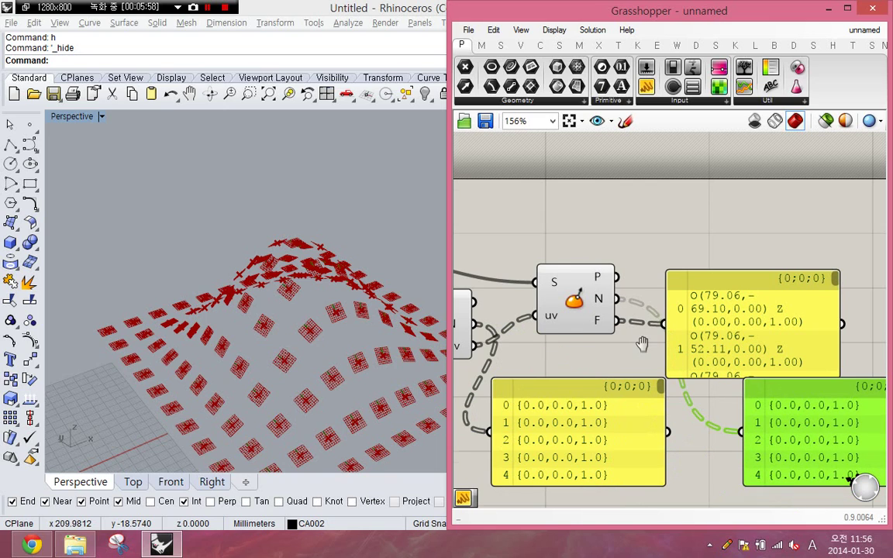
{"action": "right_click_drag", "start_coordinate": [642, 343], "coordinate": [619, 286]}
{"action": "right_click_drag", "start_coordinate": [556, 378], "coordinate": [549, 375]}
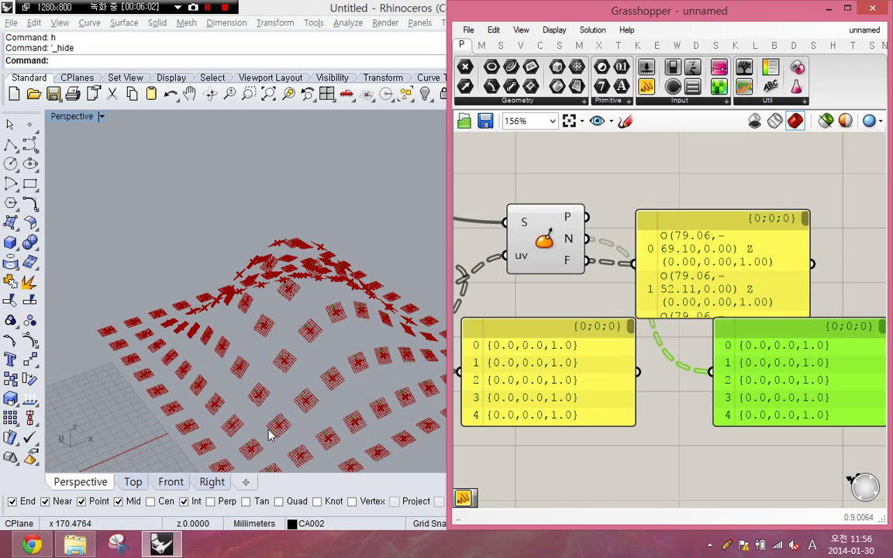
Step: Examine the frames along the flat edge and compare them with the values in Divide Surface's normals Panel
{"action": "scroll", "coordinate": [200, 355], "scroll_direction": "down", "scroll_amount": 4}
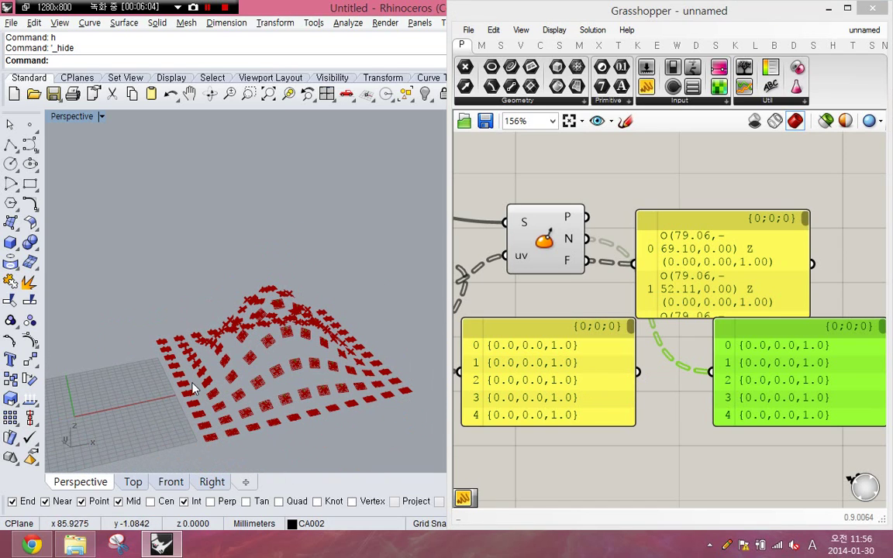
{"action": "scroll", "coordinate": [164, 358], "scroll_direction": "up", "scroll_amount": 4}
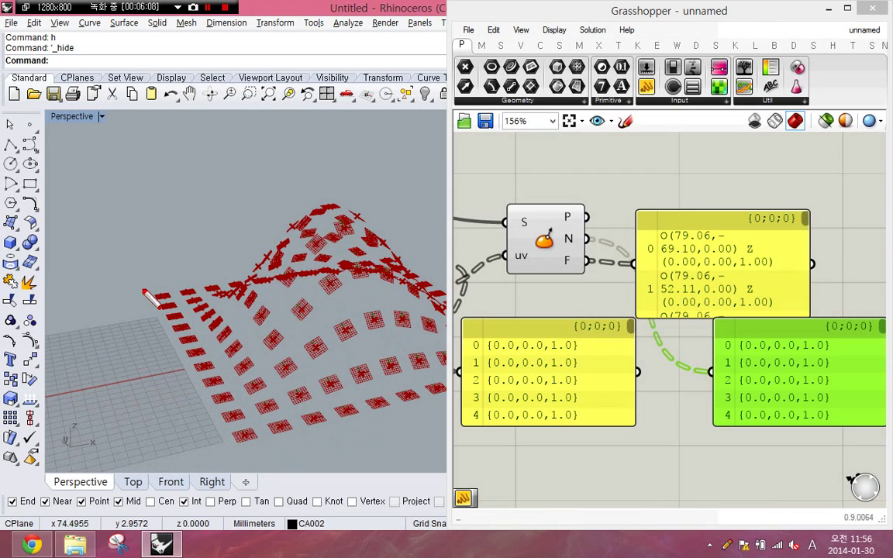
{"action": "mouse_move", "coordinate": [141, 287]}
{"action": "left_mouse_down"}
{"action": "mouse_move", "coordinate": [230, 446]}
{"action": "mouse_move", "coordinate": [257, 428]}
{"action": "mouse_move", "coordinate": [211, 330]}
{"action": "mouse_move", "coordinate": [167, 275]}
{"action": "mouse_move", "coordinate": [141, 283]}
{"action": "mouse_move", "coordinate": [159, 244]}
{"action": "left_mouse_up"}
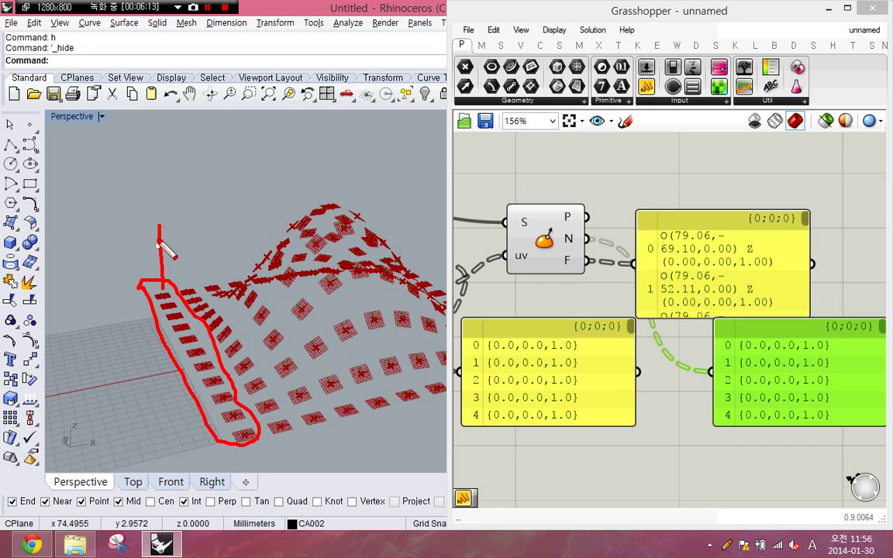
{"action": "mouse_move", "coordinate": [174, 314]}
{"action": "left_mouse_down"}
{"action": "mouse_move", "coordinate": [173, 237]}
{"action": "mouse_move", "coordinate": [186, 249]}
{"action": "left_mouse_up"}
{"action": "key", "text": "Escape"}
{"action": "left_click", "coordinate": [580, 296]}
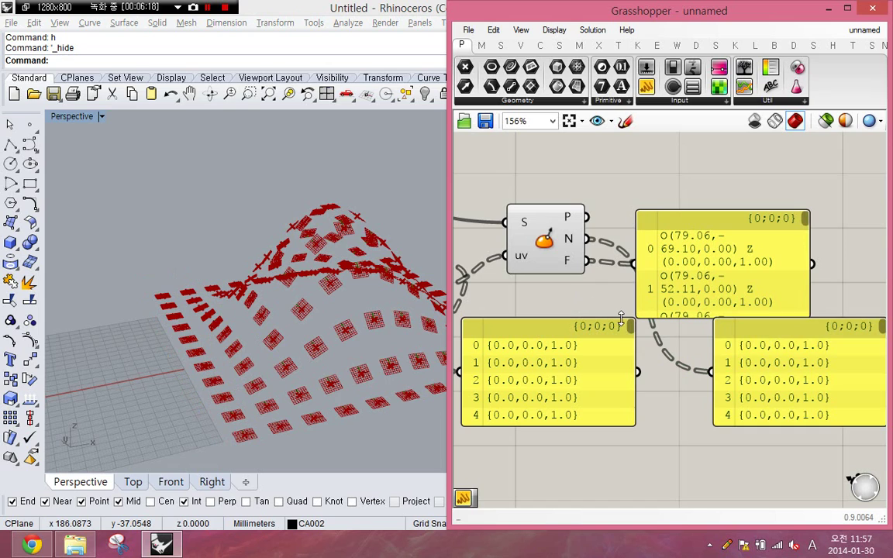
{"action": "left_click_drag", "start_coordinate": [630, 331], "coordinate": [631, 375]}
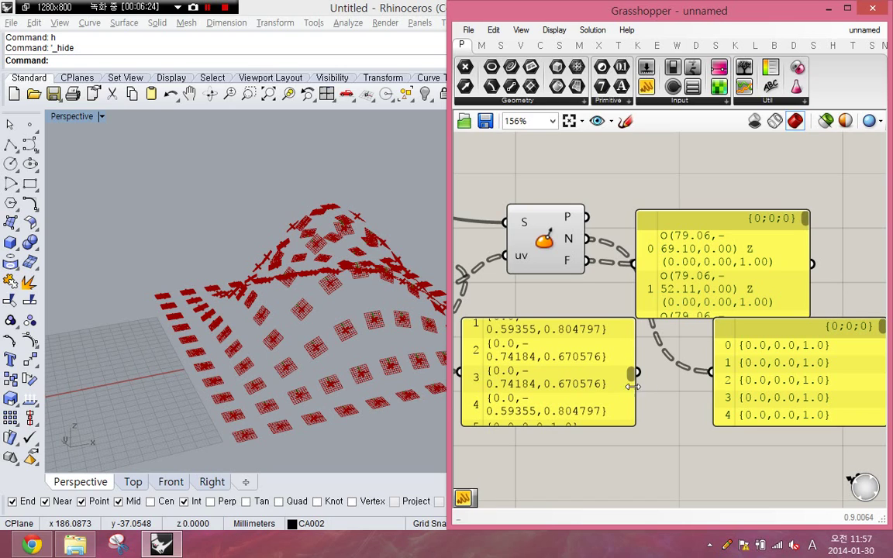
Step: Delete both normals Panels below Evaluate Surface
{"action": "left_click", "coordinate": [601, 387]}
{"action": "key", "text": "Delete"}
{"action": "left_click", "coordinate": [713, 369]}
{"action": "key", "text": "Delete"}
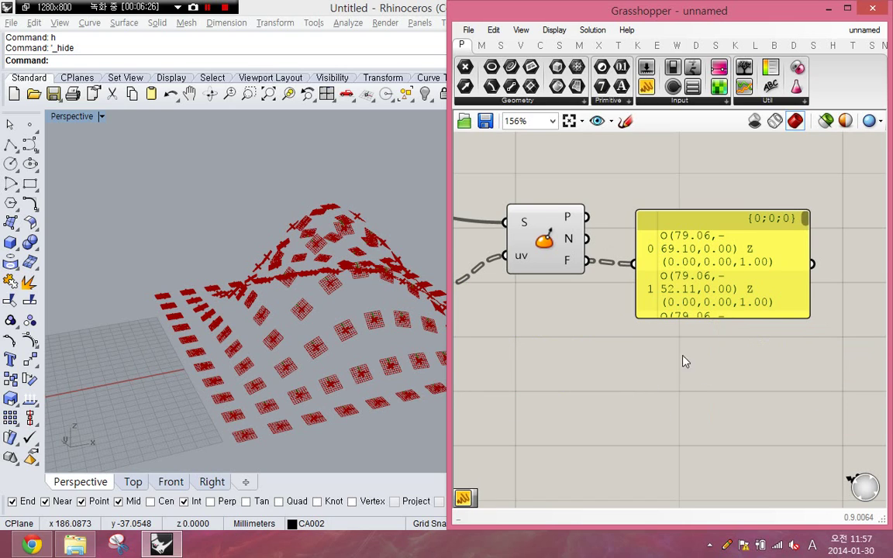
Step: Widen the frames Panel so that each frame's origin and Z direction fit on one line
{"action": "right_click_drag", "start_coordinate": [691, 326], "coordinate": [669, 357]}
{"action": "right_click_drag", "start_coordinate": [711, 324], "coordinate": [692, 320]}
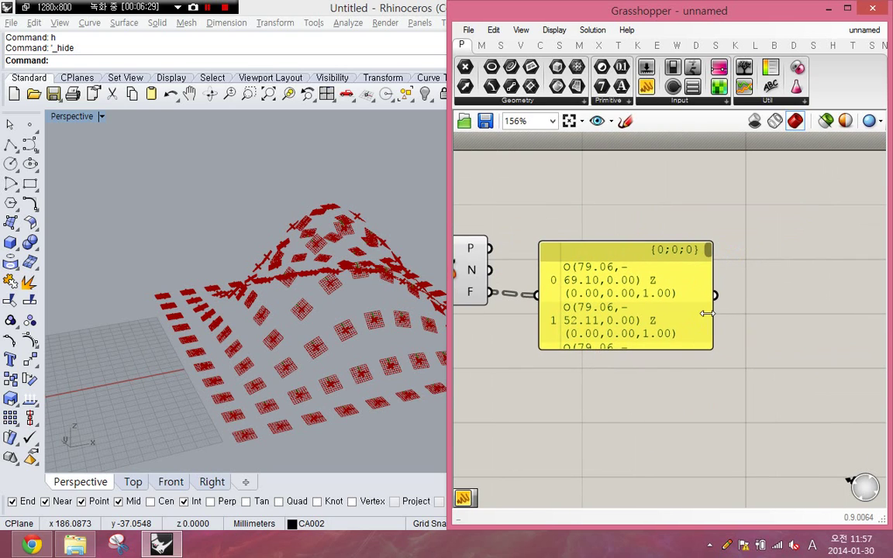
{"action": "left_click_drag", "start_coordinate": [707, 313], "coordinate": [863, 324]}
{"action": "right_click_drag", "start_coordinate": [592, 339], "coordinate": [620, 318]}
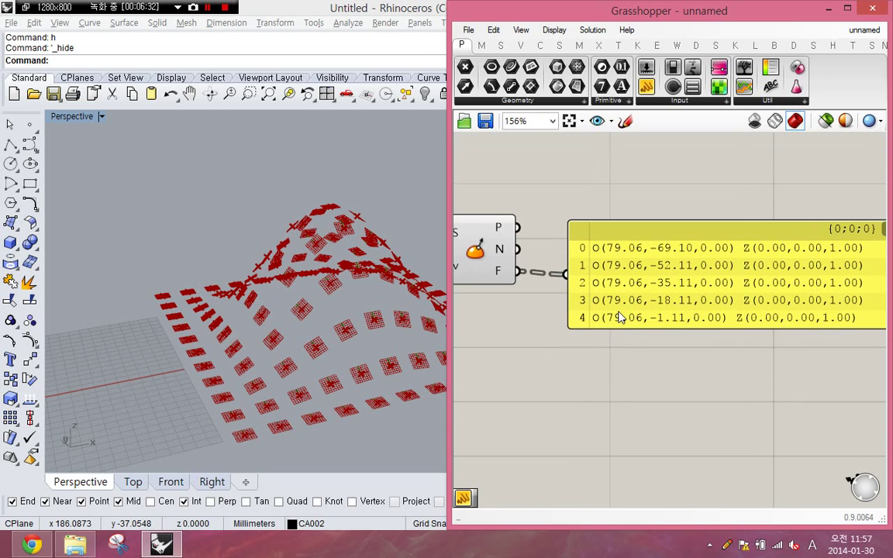
Step: Add a Geometry parameter below Evaluate Surface and connect the F output to it
{"action": "scroll", "coordinate": [349, 364], "scroll_direction": "up", "scroll_amount": 5}
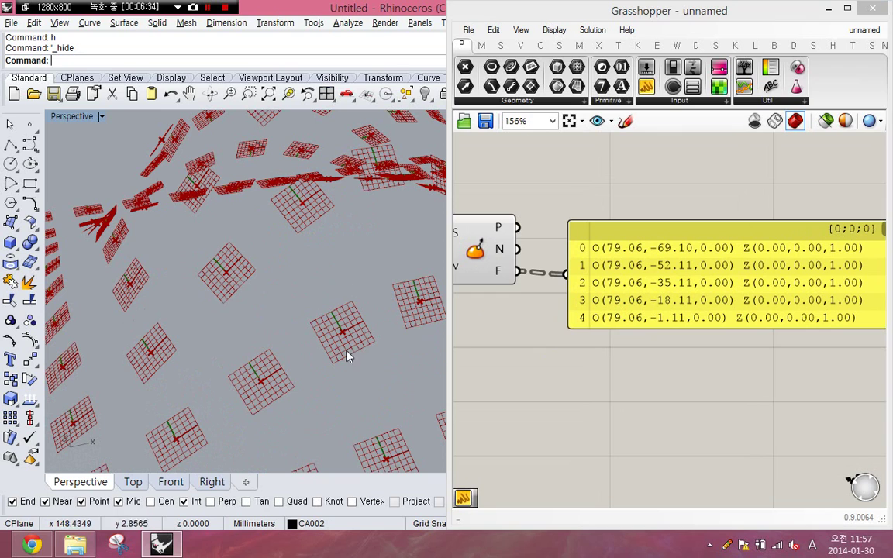
{"action": "double_click", "coordinate": [563, 362]}
{"action": "type", "text": "geo"}
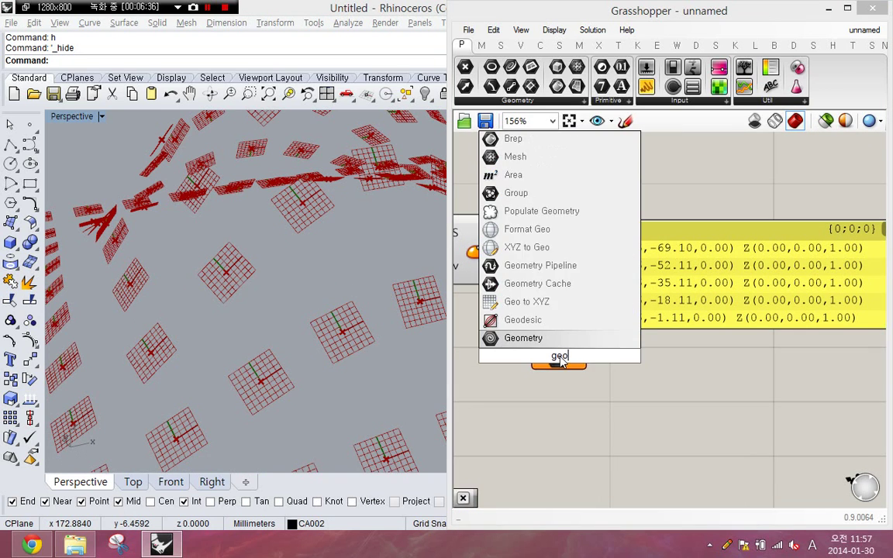
{"action": "key", "text": "Return"}
{"action": "left_click_drag", "start_coordinate": [517, 271], "coordinate": [529, 356]}
Step: Bake the Geometry parameter's frames into Rhino and close the Grasshopper window
{"action": "middle_click", "coordinate": [543, 356]}
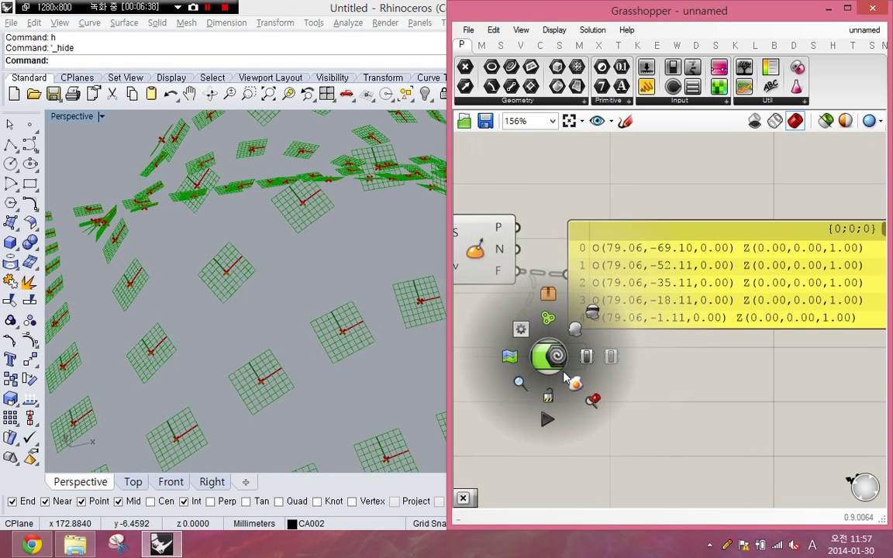
{"action": "right_click_drag", "start_coordinate": [359, 379], "coordinate": [314, 344]}
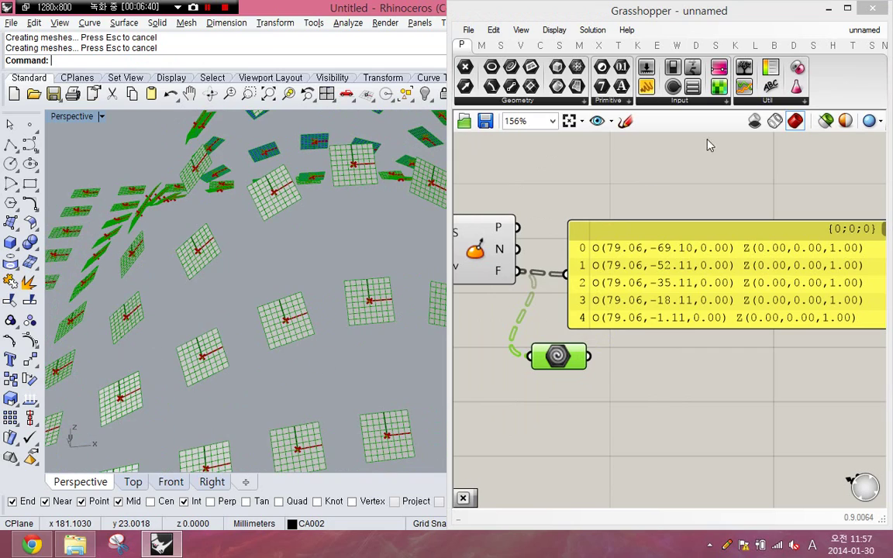
{"action": "left_click", "coordinate": [872, 8]}
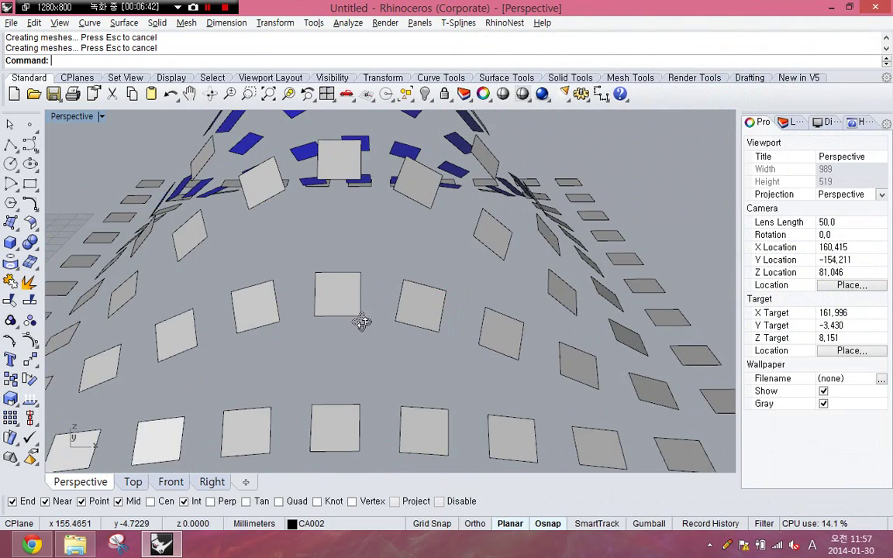
Step: Measure two adjacent edges of one baked frame surface with the Distance command
{"action": "right_click_drag", "start_coordinate": [360, 322], "coordinate": [425, 328]}
{"action": "type", "text": "di"}
{"action": "key", "text": "Return"}
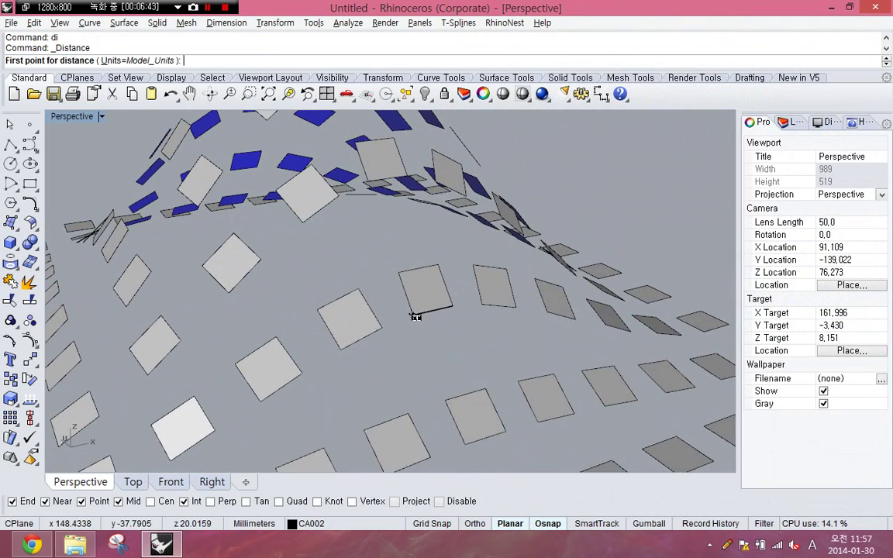
{"action": "left_click", "coordinate": [434, 306]}
{"action": "left_click", "coordinate": [443, 302]}
{"action": "type", "text": "di"}
{"action": "key", "text": "Return"}
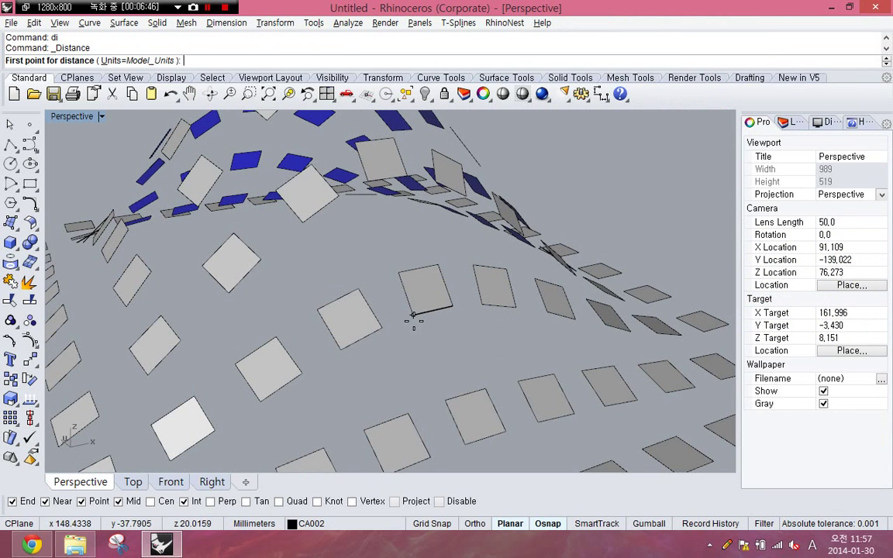
{"action": "left_click", "coordinate": [414, 314]}
{"action": "left_click", "coordinate": [398, 273]}
{"action": "scroll", "coordinate": [371, 265], "scroll_direction": "down", "scroll_amount": 2}
{"action": "scroll", "coordinate": [371, 265], "scroll_direction": "down", "scroll_amount": 3}
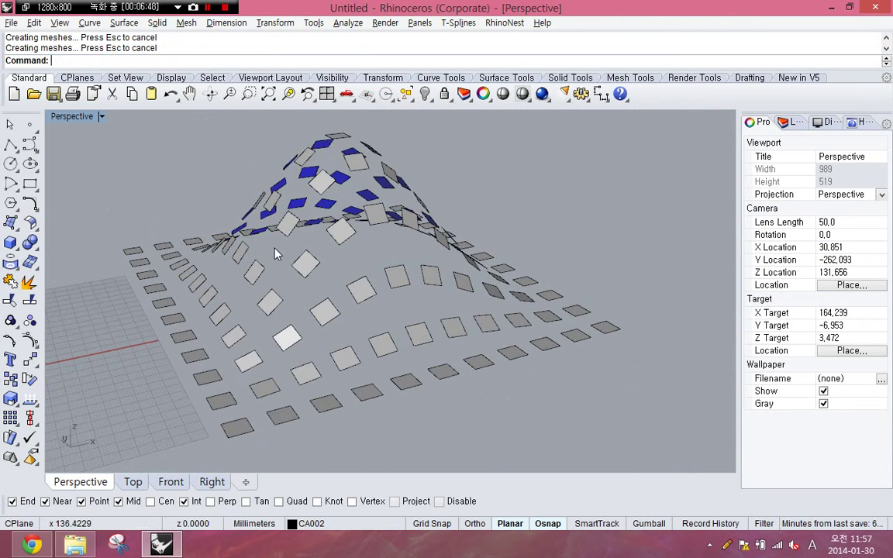
Step: Reopen Grasshopper, delete all baked frame surfaces, and remove the Geometry parameter from the definition
{"action": "right_click_drag", "start_coordinate": [272, 256], "coordinate": [308, 327]}
{"action": "key", "text": "ctrl+a"}
{"action": "type", "text": "Grasshopper"}
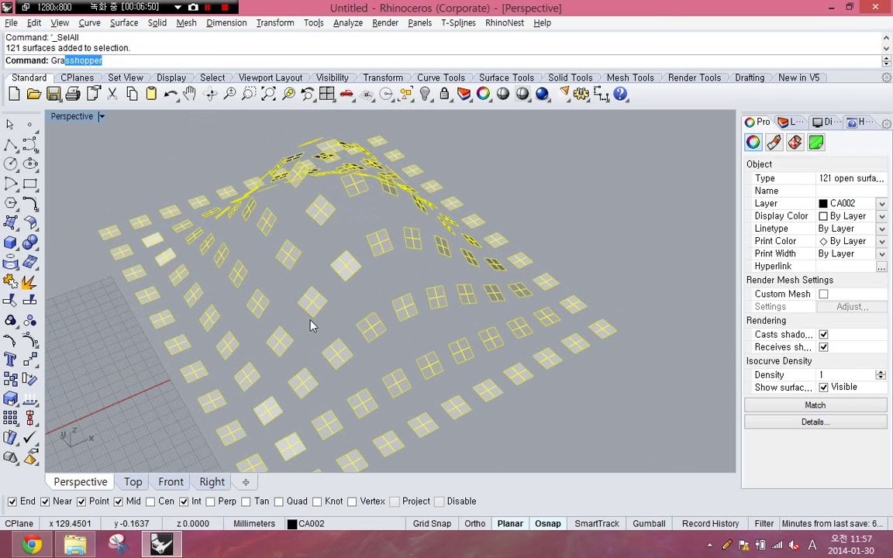
{"action": "key", "text": "Return"}
{"action": "key", "text": "Delete"}
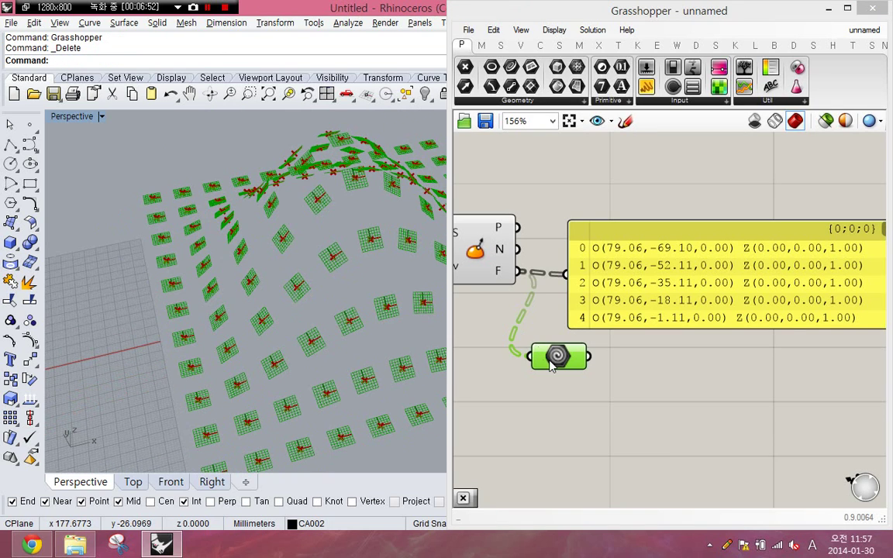
{"action": "left_click_drag", "start_coordinate": [551, 366], "coordinate": [562, 386]}
{"action": "key", "text": "Delete"}
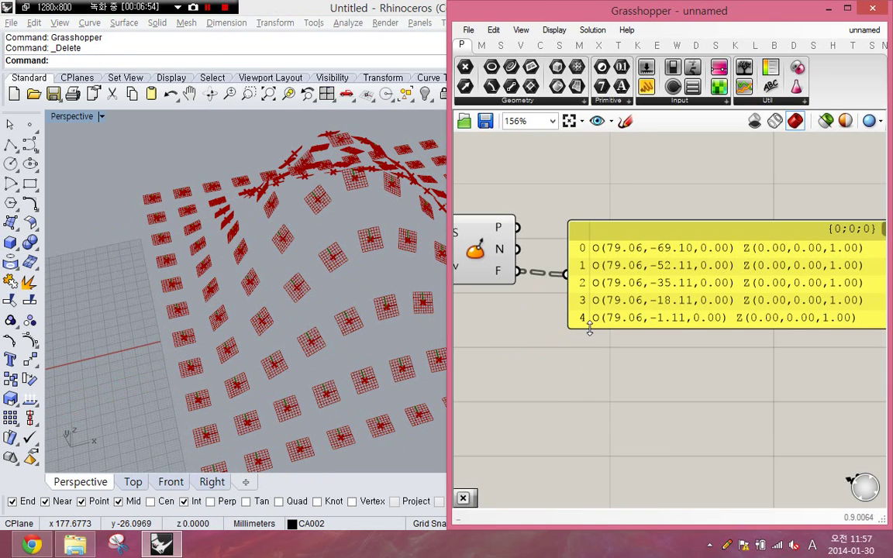
Step: Add a Point parameter below Evaluate Surface and connect the F output to it to extract the frame origins
{"action": "right_click_drag", "start_coordinate": [590, 328], "coordinate": [554, 339]}
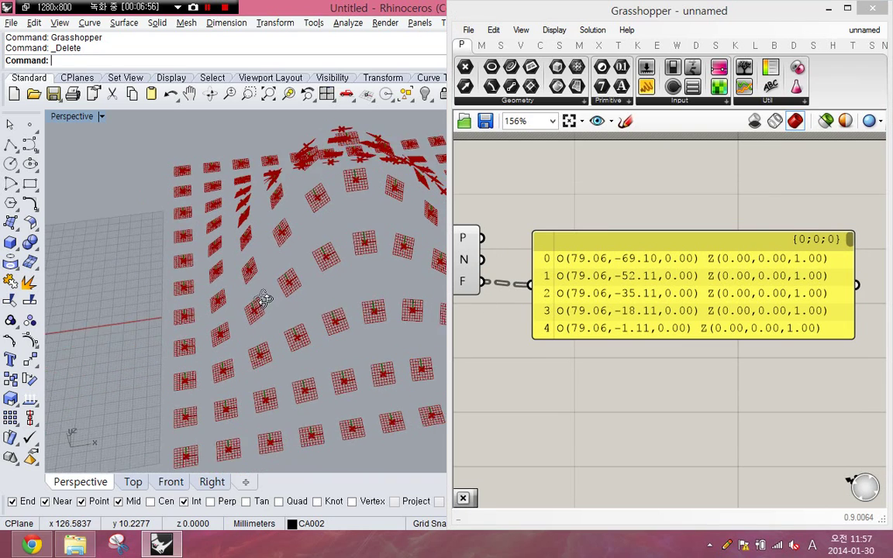
{"action": "scroll", "coordinate": [289, 285], "scroll_direction": "up", "scroll_amount": 10}
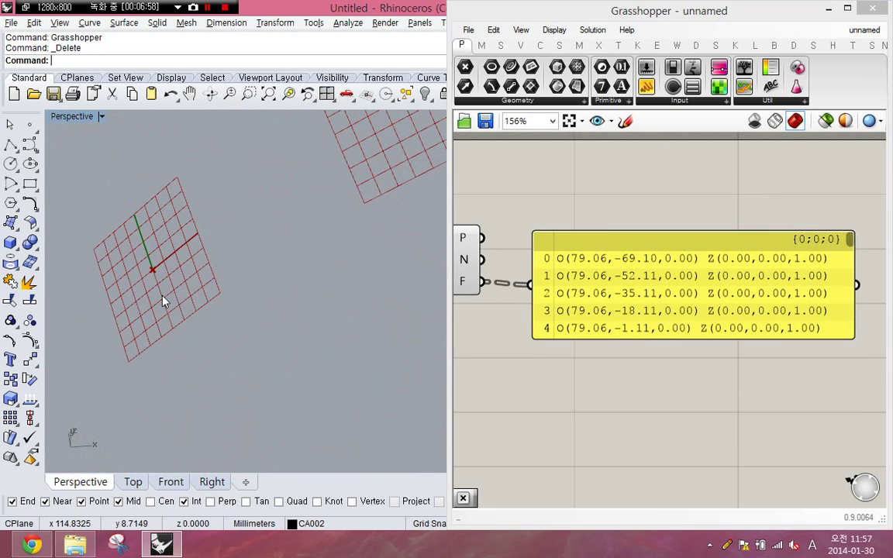
{"action": "right_click_drag", "start_coordinate": [509, 407], "coordinate": [564, 384]}
{"action": "double_click", "coordinate": [561, 380]}
{"action": "type", "text": "point"}
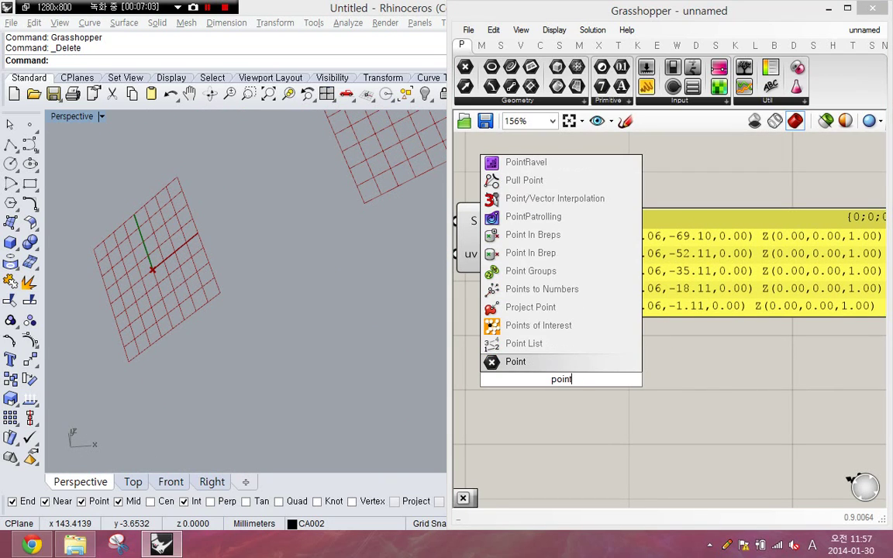
{"action": "key", "text": "Return"}
{"action": "left_click_drag", "start_coordinate": [542, 381], "coordinate": [538, 259]}
{"action": "left_click", "coordinate": [556, 378]}
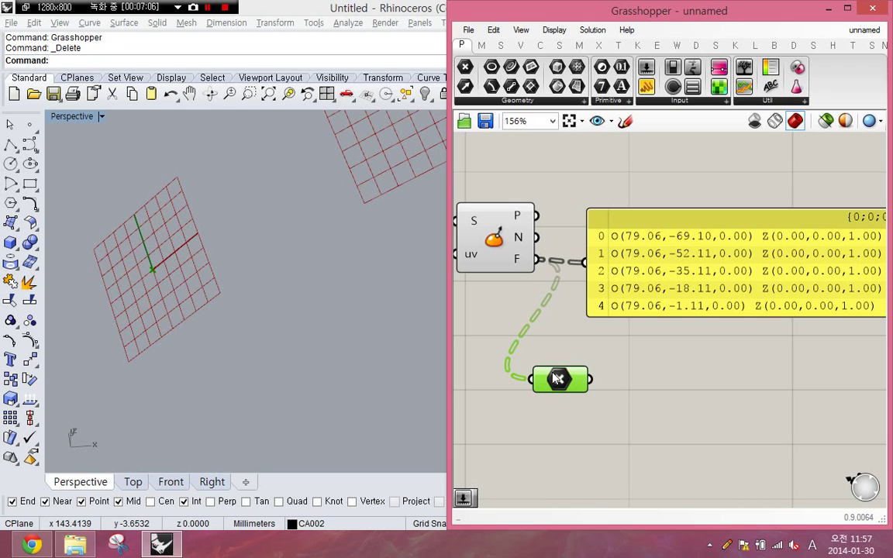
{"action": "scroll", "coordinate": [208, 280], "scroll_direction": "down", "scroll_amount": 3}
{"action": "scroll", "coordinate": [211, 283], "scroll_direction": "down", "scroll_amount": 3}
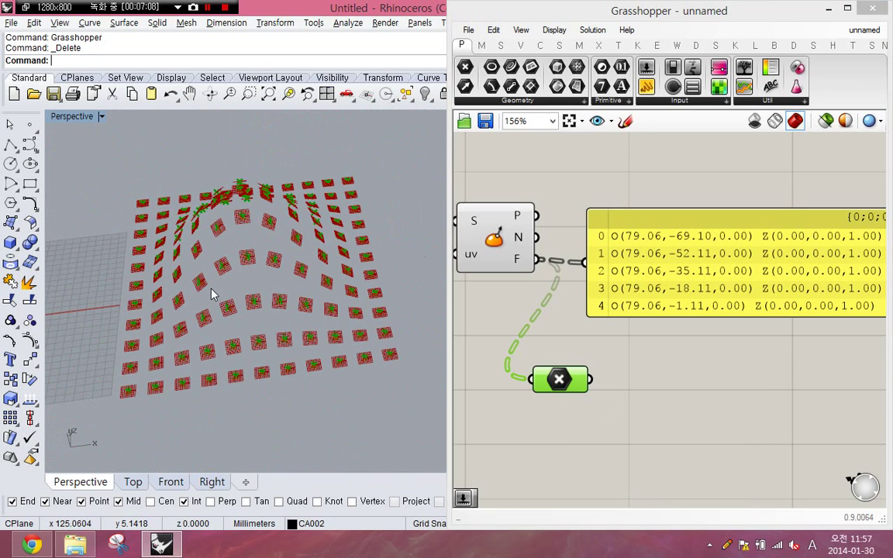
Step: Bake the Point parameter's frame origins into Rhino and delete the baked points
{"action": "middle_click", "coordinate": [547, 381]}
{"action": "left_click", "coordinate": [573, 412]}
{"action": "key", "text": "ctrl+a"}
{"action": "right_click_drag", "start_coordinate": [283, 341], "coordinate": [397, 333]}
{"action": "key", "text": "Delete"}
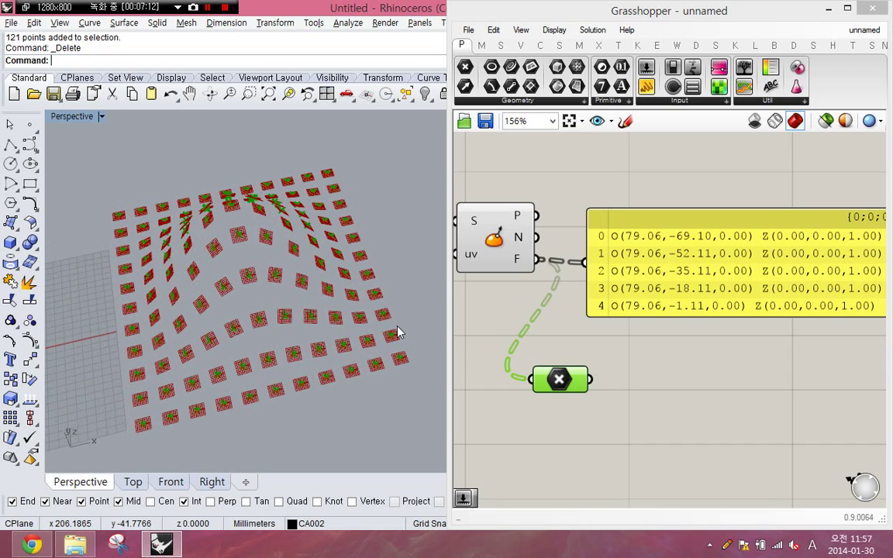
Step: Examine the Z direction values in the frames Panel and relate them to the planes in the viewport
{"action": "right_click_drag", "start_coordinate": [640, 297], "coordinate": [583, 287]}
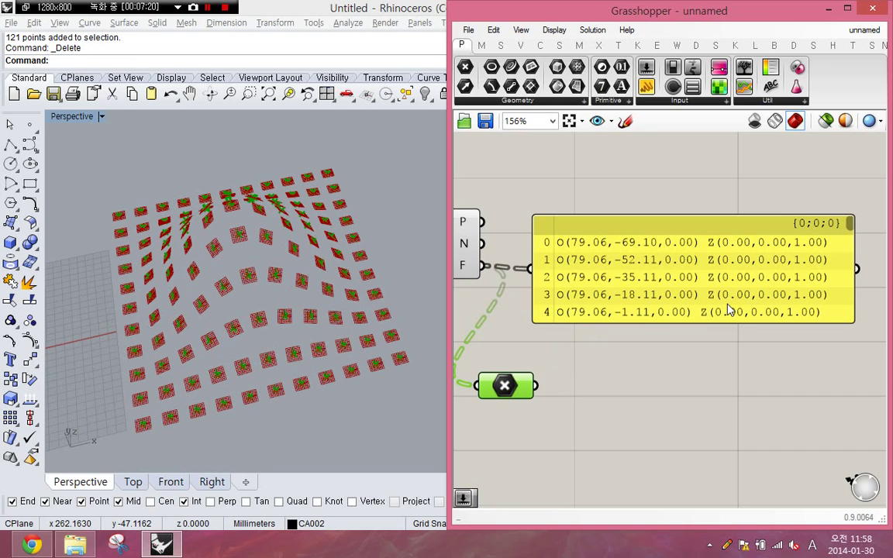
{"action": "mouse_move", "coordinate": [702, 236]}
{"action": "left_mouse_down"}
{"action": "mouse_move", "coordinate": [701, 311]}
{"action": "mouse_move", "coordinate": [717, 326]}
{"action": "mouse_move", "coordinate": [831, 325]}
{"action": "mouse_move", "coordinate": [833, 252]}
{"action": "mouse_move", "coordinate": [820, 224]}
{"action": "mouse_move", "coordinate": [701, 232]}
{"action": "left_mouse_up"}
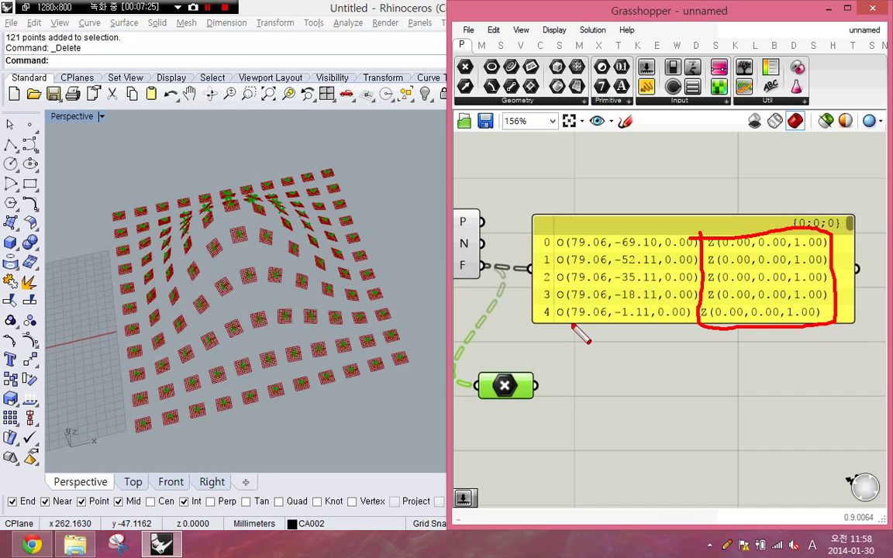
{"action": "left_click", "coordinate": [323, 423]}
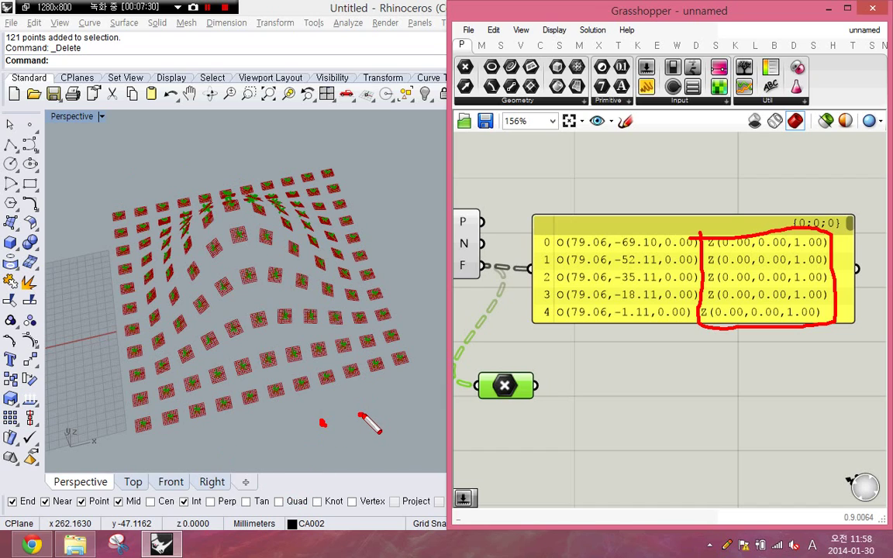
{"action": "mouse_move", "coordinate": [360, 414]}
{"action": "left_mouse_down"}
{"action": "mouse_move", "coordinate": [416, 379]}
{"action": "mouse_move", "coordinate": [405, 394]}
{"action": "left_mouse_up"}
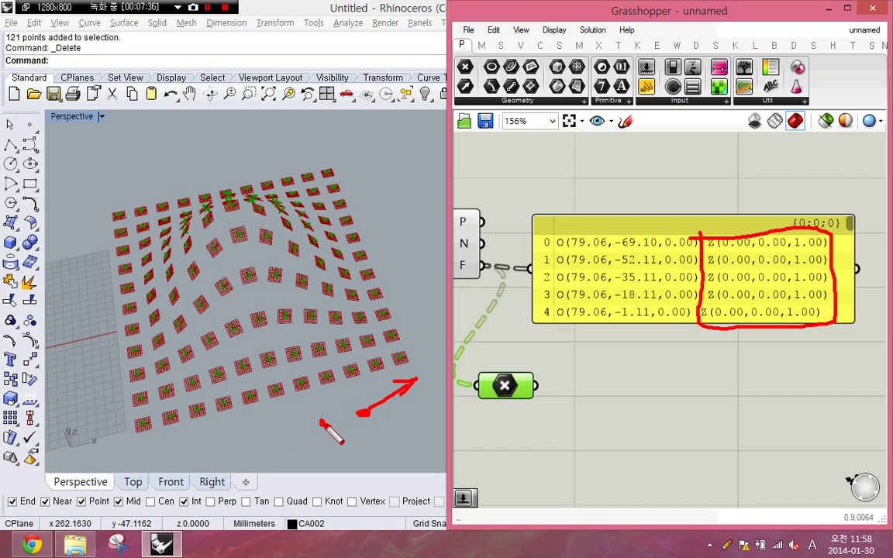
{"action": "left_click_drag", "start_coordinate": [351, 388], "coordinate": [373, 438]}
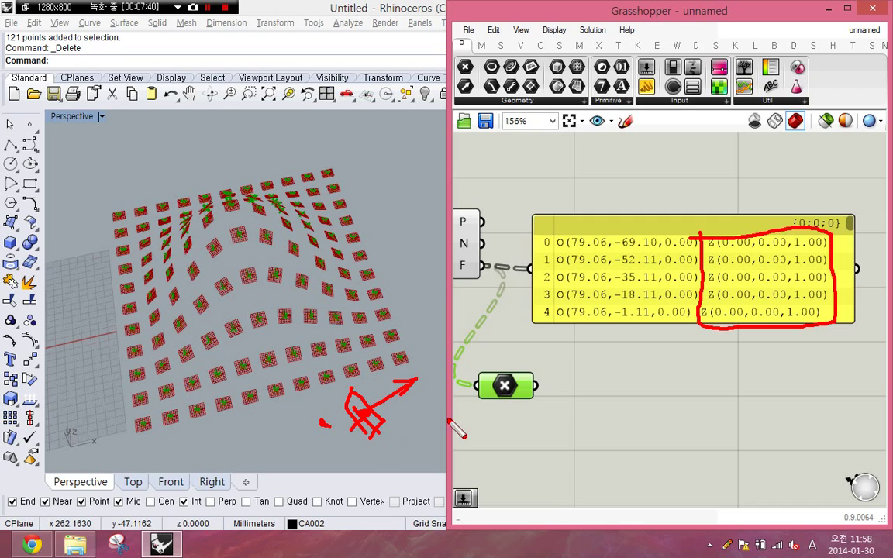
{"action": "key", "text": "Escape"}
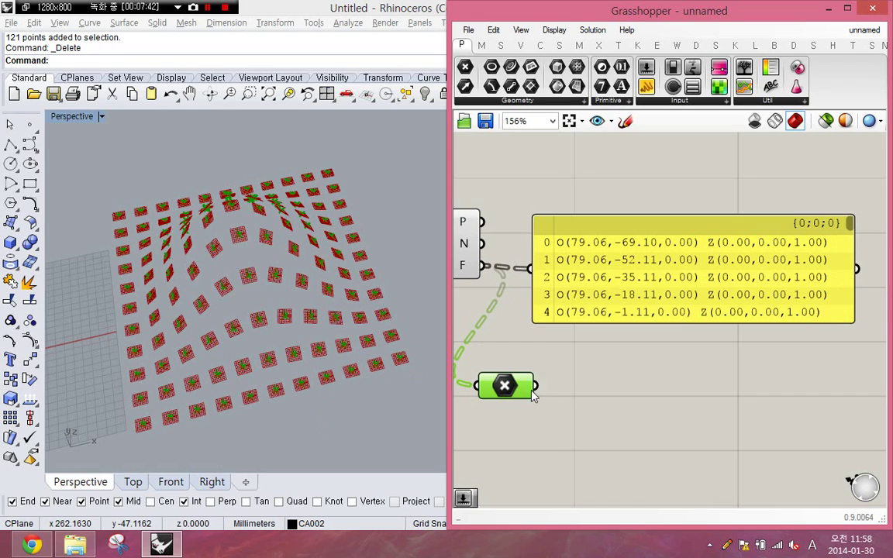
Step: Inspect the data structure of Evaluate Surface's F output and highlight its frames in the viewport
{"action": "left_click", "coordinate": [547, 370]}
{"action": "right_click_drag", "start_coordinate": [547, 368], "coordinate": [618, 360]}
{"action": "left_click", "coordinate": [586, 384]}
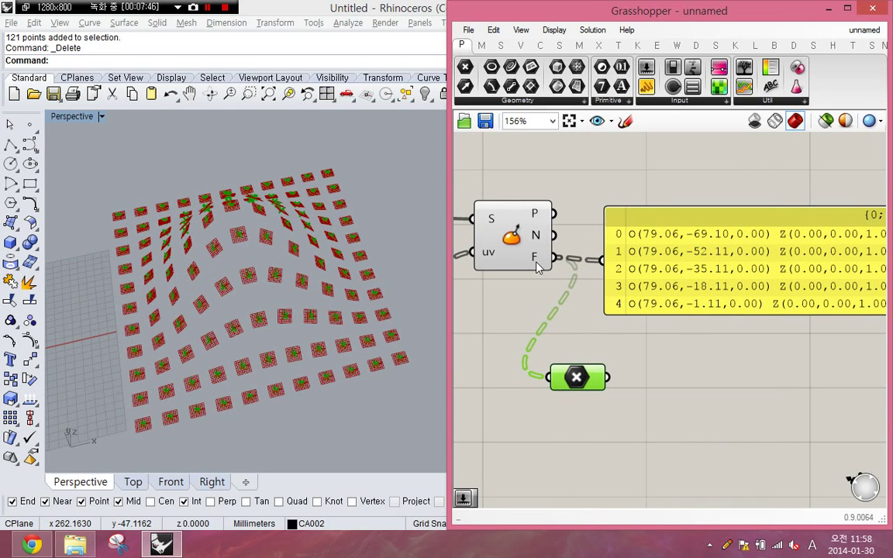
{"action": "mouse_move", "coordinate": [537, 265]}
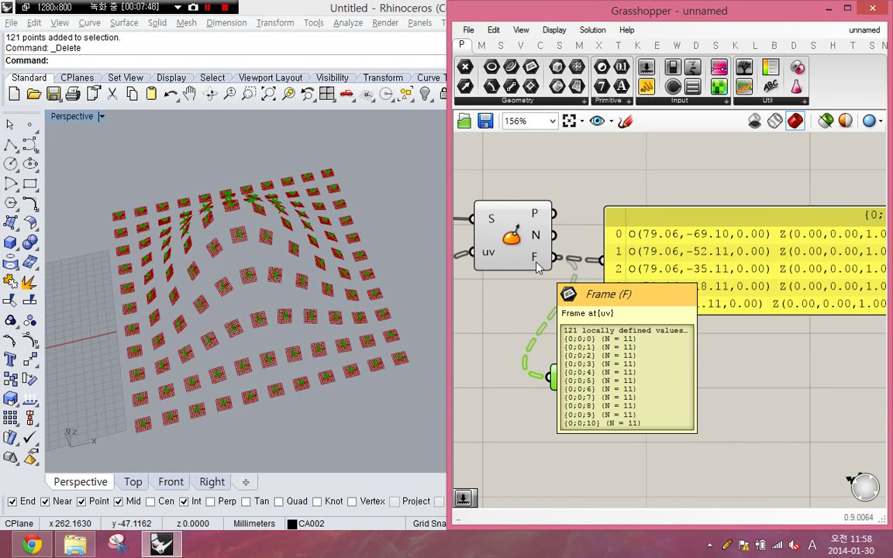
{"action": "left_click", "coordinate": [535, 283]}
{"action": "left_click", "coordinate": [532, 266]}
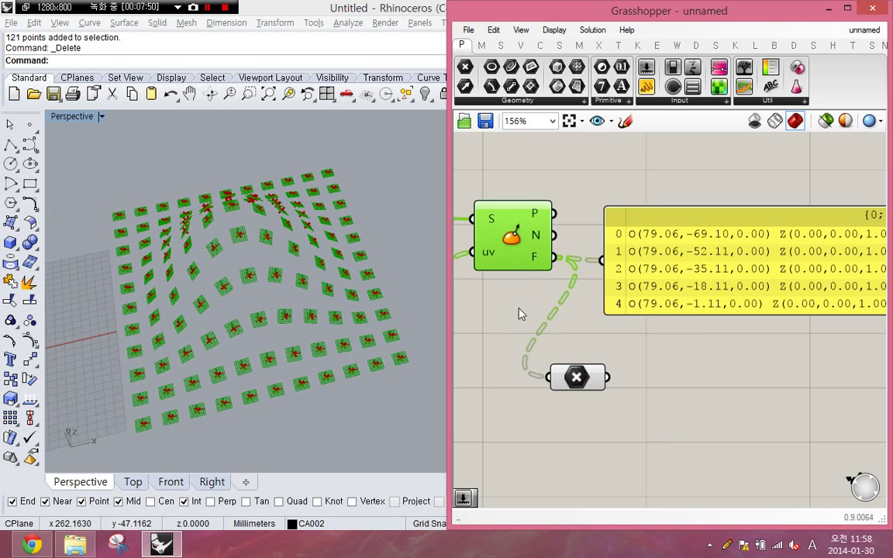
Step: Delete all components of the surface evaluation definition from the canvas
{"action": "left_click", "coordinate": [519, 308]}
{"action": "right_click_drag", "start_coordinate": [548, 351], "coordinate": [658, 346]}
{"action": "scroll", "coordinate": [658, 346], "scroll_direction": "down", "scroll_amount": 2}
{"action": "key", "text": "ctrl+a"}
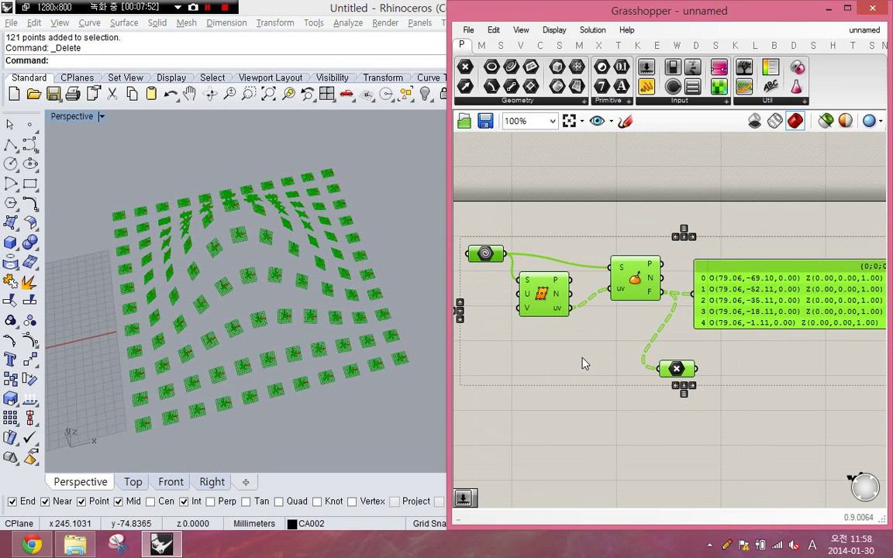
{"action": "key", "text": "Delete"}
Step: Place a Circle component with plane and radius inputs on the empty canvas
{"action": "double_click", "coordinate": [553, 318]}
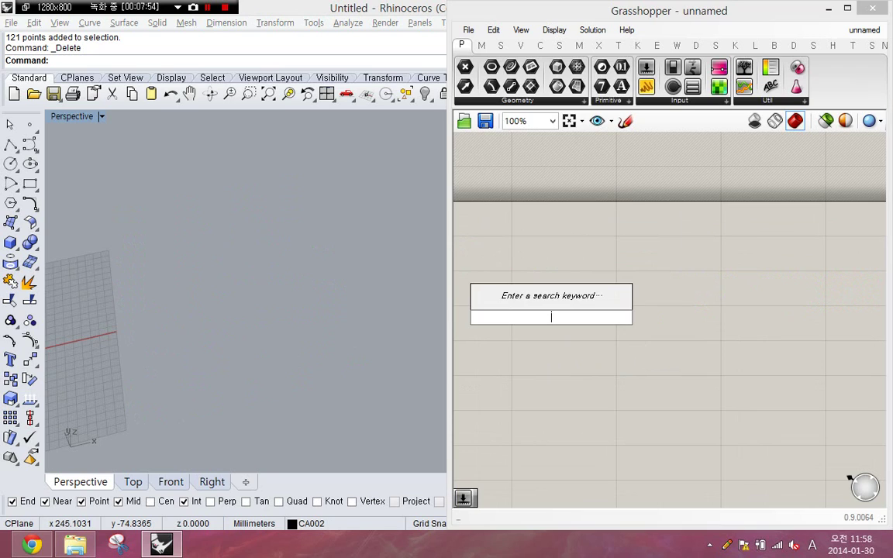
{"action": "type", "text": "dircle"}
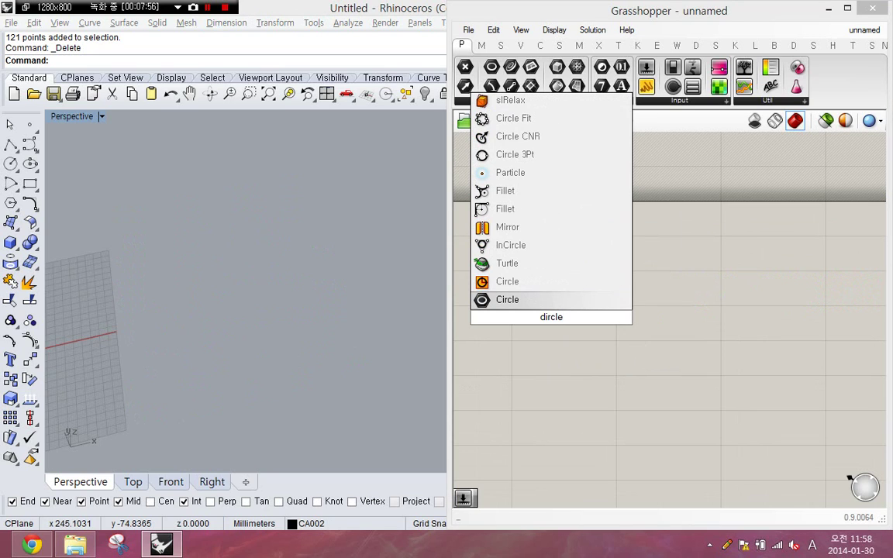
{"action": "left_click", "coordinate": [546, 286]}
{"action": "left_click_drag", "start_coordinate": [537, 316], "coordinate": [516, 271]}
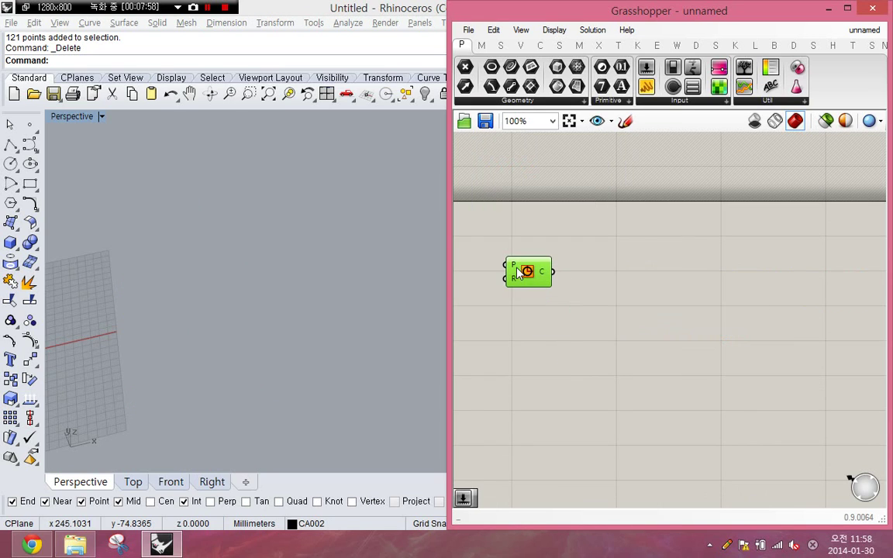
{"action": "scroll", "coordinate": [516, 268], "scroll_direction": "up", "scroll_amount": 1}
{"action": "middle_click", "coordinate": [526, 269]}
{"action": "left_click", "coordinate": [499, 293]}
{"action": "right_click_drag", "start_coordinate": [341, 337], "coordinate": [287, 351], "text": "shift"}
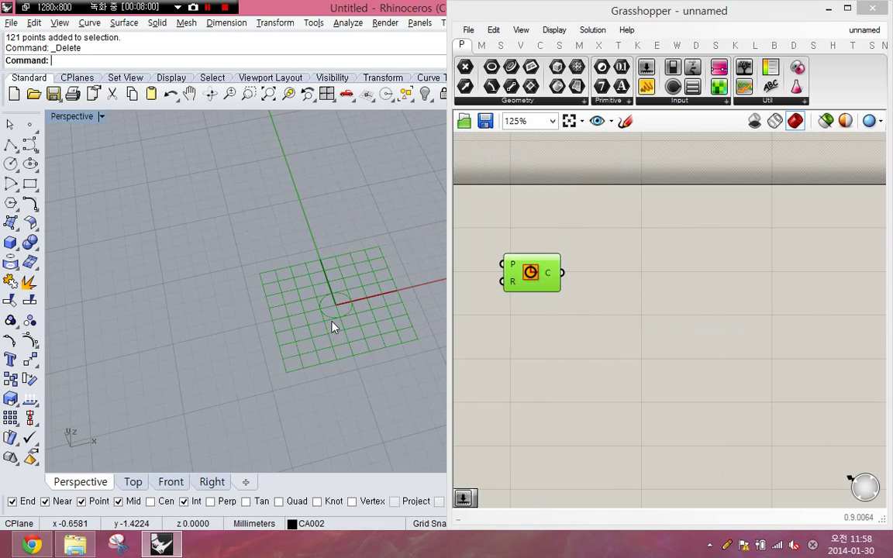
{"action": "scroll", "coordinate": [331, 322], "scroll_direction": "up", "scroll_amount": 8}
{"action": "left_click", "coordinate": [500, 304]}
{"action": "left_click_drag", "start_coordinate": [539, 287], "coordinate": [603, 301]}
Step: Connect a new number slider to the Circle's R input and set the radius to 6
{"action": "double_click", "coordinate": [530, 302]}
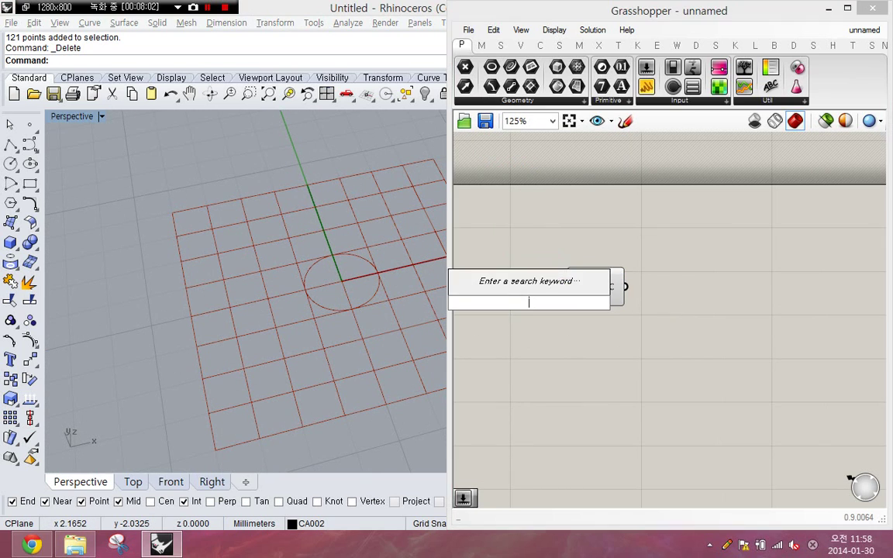
{"action": "type", "text": "3"}
{"action": "key", "text": "Return"}
{"action": "left_click_drag", "start_coordinate": [548, 308], "coordinate": [519, 340]}
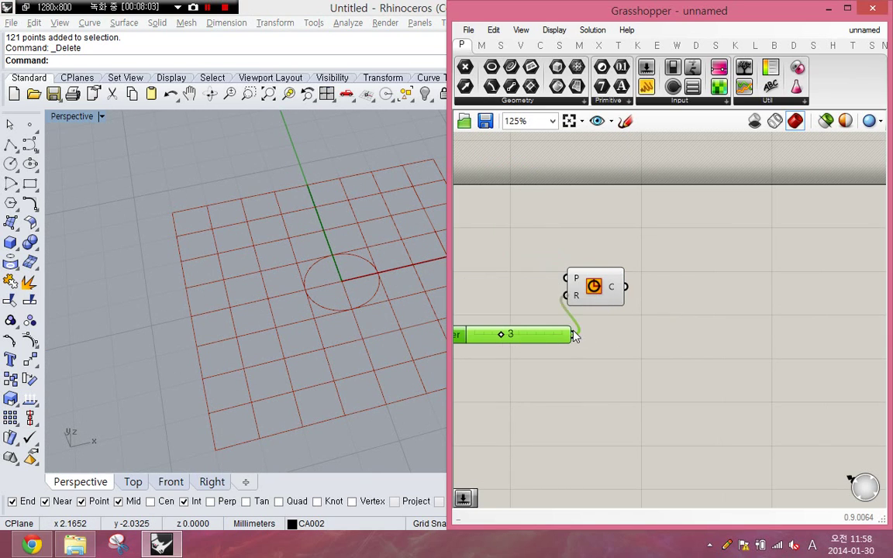
{"action": "left_click_drag", "start_coordinate": [574, 335], "coordinate": [574, 335]}
{"action": "left_click_drag", "start_coordinate": [595, 293], "coordinate": [686, 314]}
{"action": "mouse_move", "coordinate": [524, 338]}
{"action": "left_mouse_down"}
{"action": "mouse_move", "coordinate": [541, 337]}
{"action": "mouse_move", "coordinate": [508, 343]}
{"action": "mouse_move", "coordinate": [531, 338]}
{"action": "left_mouse_up"}
{"action": "scroll", "coordinate": [323, 347], "scroll_direction": "down", "scroll_amount": 3}
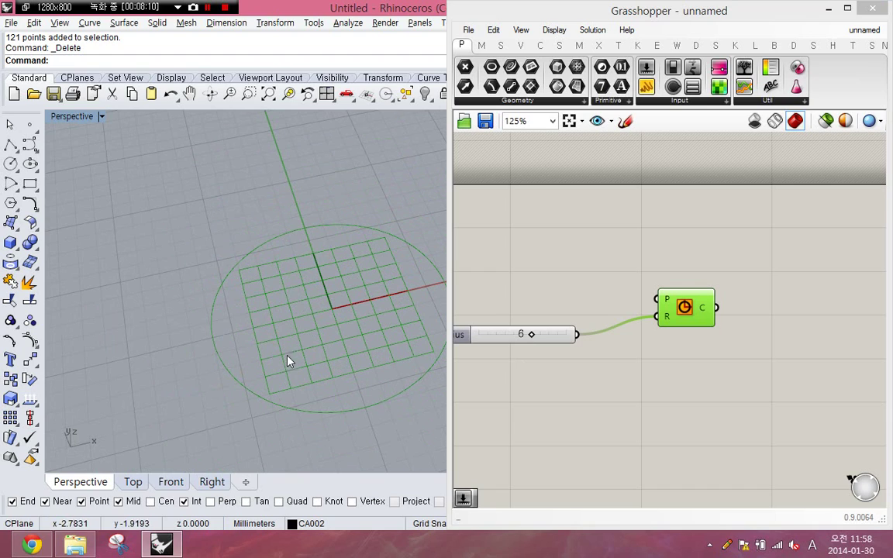
{"action": "left_click", "coordinate": [573, 275]}
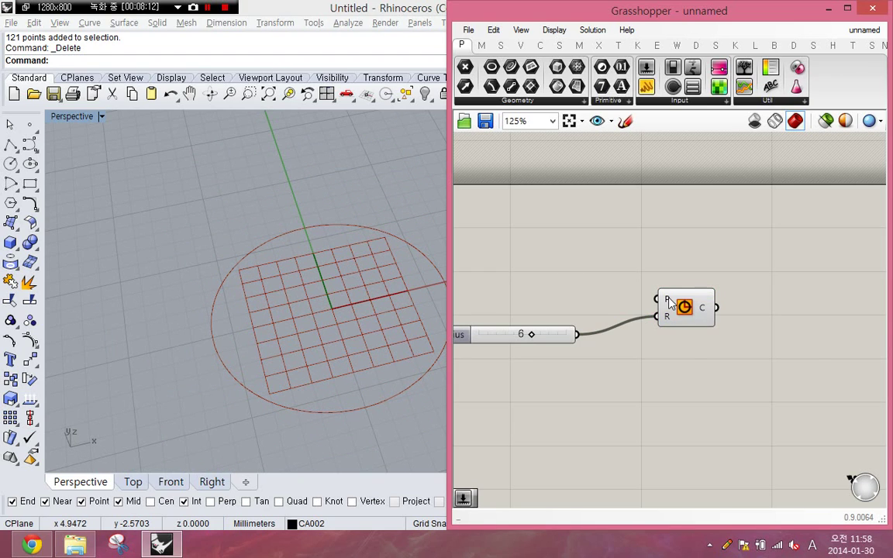
{"action": "mouse_move", "coordinate": [670, 303]}
Step: Place a single point object in Rhino, away from the origin and outside the previewed circle
{"action": "left_click", "coordinate": [30, 124]}
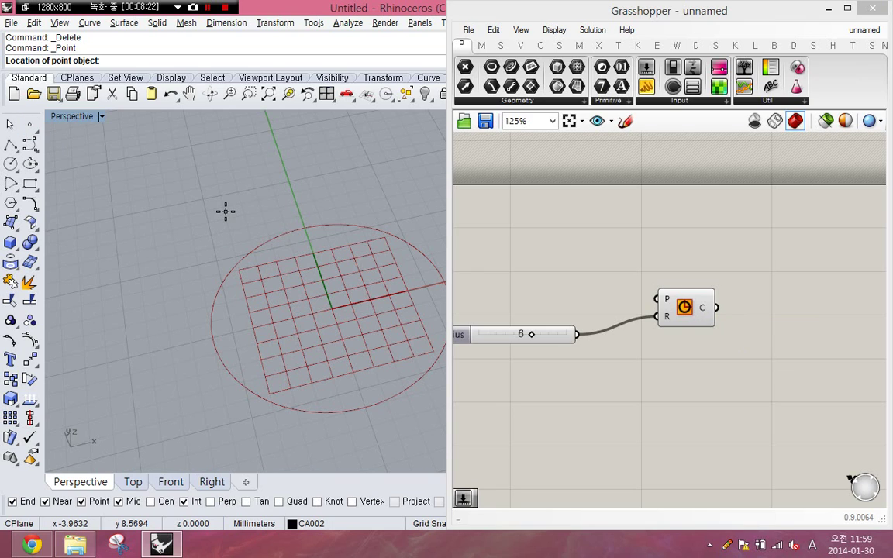
{"action": "left_click", "coordinate": [226, 211]}
{"action": "left_click", "coordinate": [226, 211]}
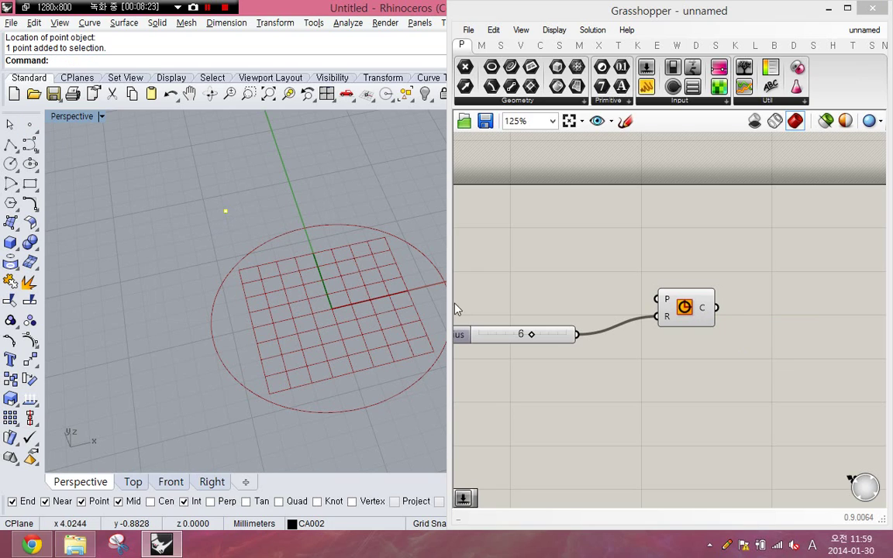
Step: Connect a new Point parameter to the Circle's P input and reference the Rhino point in it
{"action": "double_click", "coordinate": [547, 298]}
{"action": "type", "text": "point"}
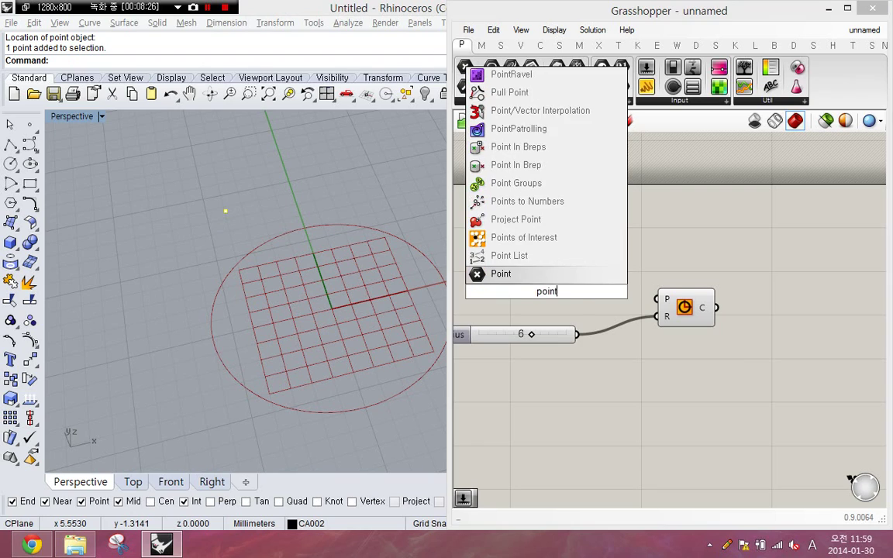
{"action": "key", "text": "Return"}
{"action": "left_click_drag", "start_coordinate": [657, 299], "coordinate": [572, 294]}
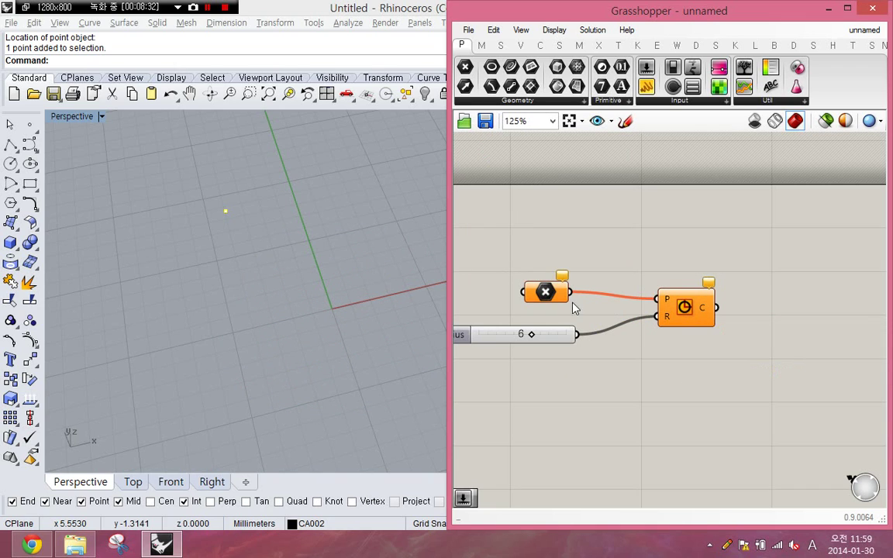
{"action": "right_click", "coordinate": [544, 294]}
{"action": "left_click", "coordinate": [649, 404]}
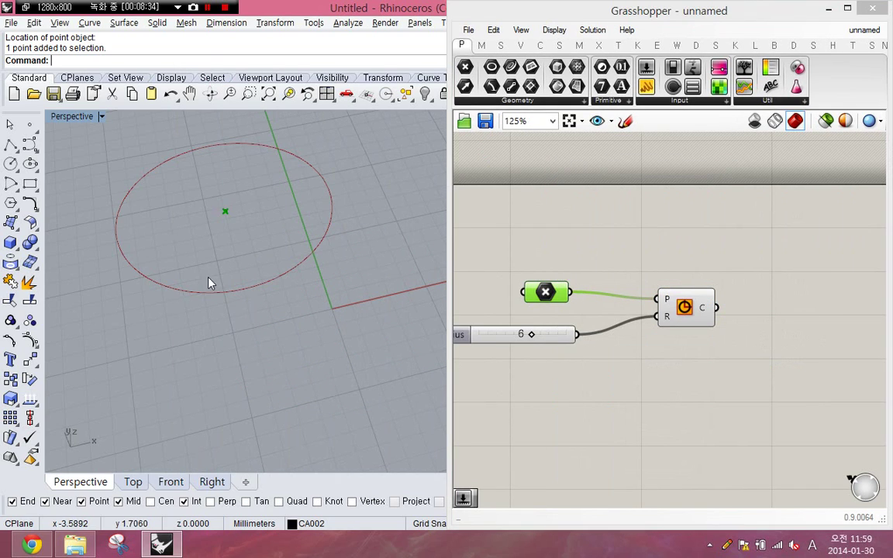
{"action": "left_click_drag", "start_coordinate": [173, 179], "coordinate": [288, 268]}
{"action": "left_click", "coordinate": [624, 298]}
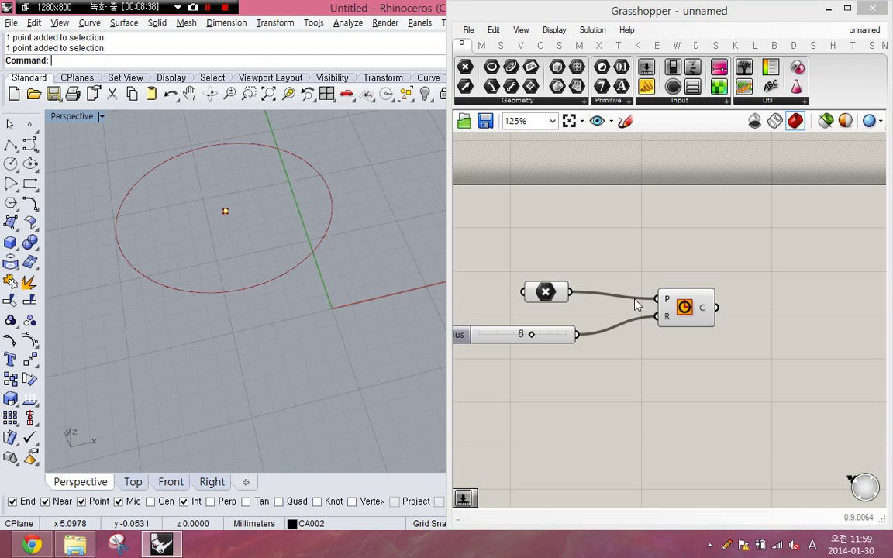
Step: Undo the circle test and the canvas clearing to restore the surface evaluation definition
{"action": "right_click_drag", "start_coordinate": [585, 362], "coordinate": [592, 344]}
{"action": "key", "text": "ctrl+z"}
{"action": "key", "text": "ctrl+z"}
{"action": "key", "text": "ctrl+z"}
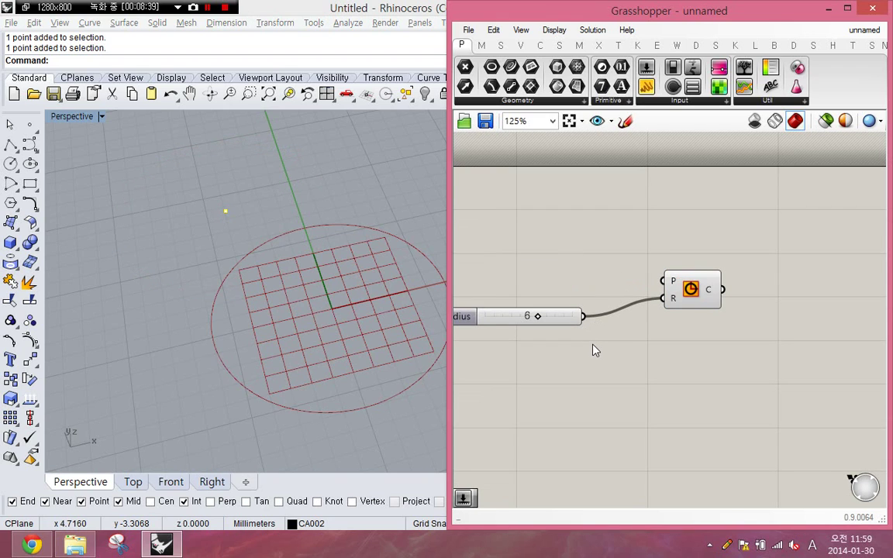
{"action": "key", "text": "ctrl+z"}
{"action": "key", "text": "ctrl+z"}
{"action": "key", "text": "ctrl+z"}
{"action": "key", "text": "ctrl+z"}
{"action": "key", "text": "ctrl+z"}
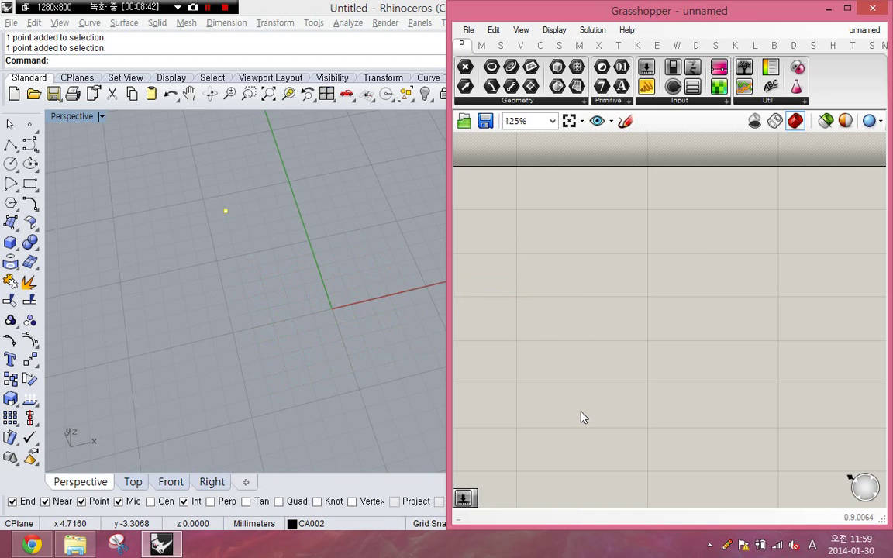
{"action": "key", "text": "ctrl+z"}
Step: Delete the point object placed in Rhino for the circle test
{"action": "right_click_drag", "start_coordinate": [807, 321], "coordinate": [720, 327]}
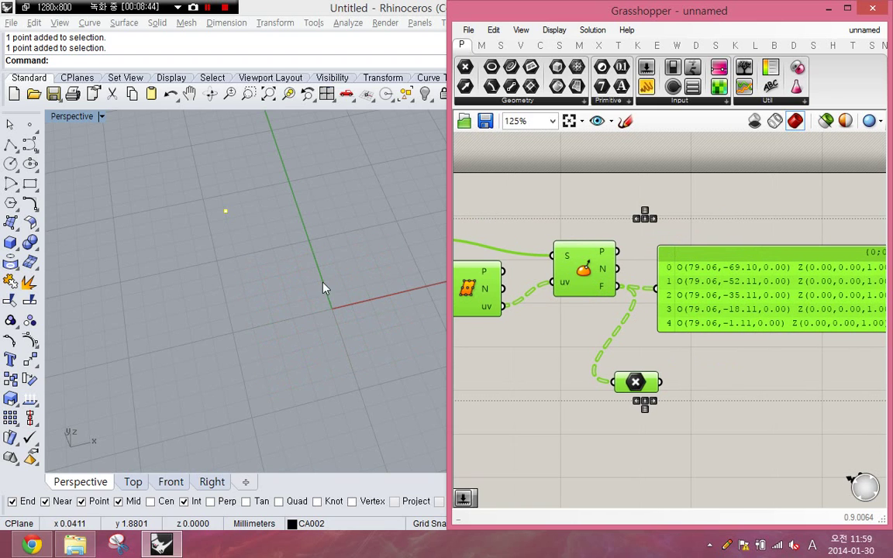
{"action": "scroll", "coordinate": [290, 293], "scroll_direction": "down", "scroll_amount": 5}
{"action": "key", "text": "Delete"}
{"action": "scroll", "coordinate": [306, 325], "scroll_direction": "down", "scroll_amount": 5}
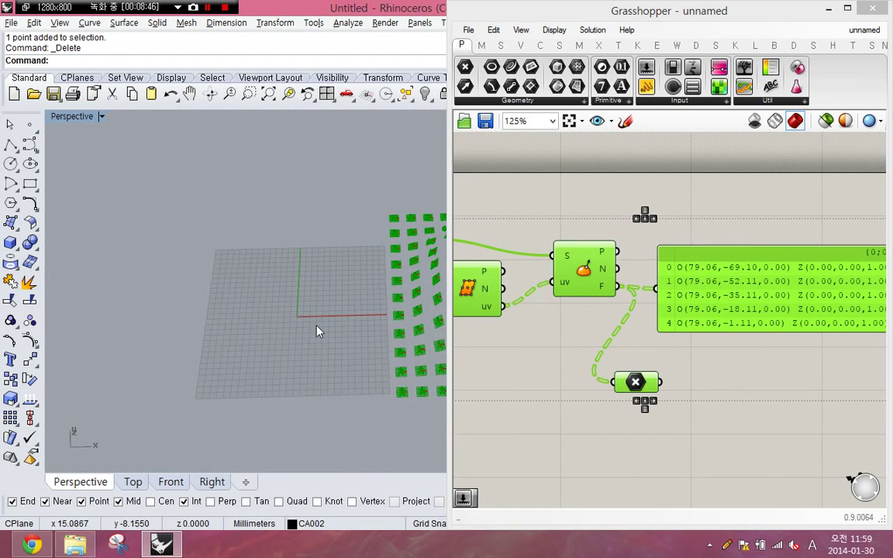
{"action": "scroll", "coordinate": [317, 331], "scroll_direction": "up", "scroll_amount": 4}
Step: Add a Circle component with plane and radius inputs beside the Point parameter, below the frames Panel
{"action": "left_click", "coordinate": [721, 391]}
{"action": "scroll", "coordinate": [593, 271], "scroll_direction": "up", "scroll_amount": 5}
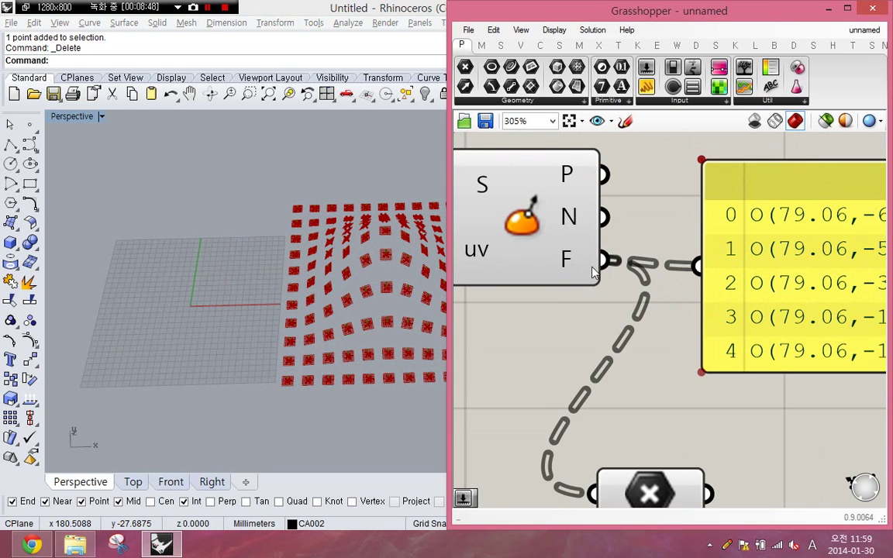
{"action": "double_click", "coordinate": [634, 397]}
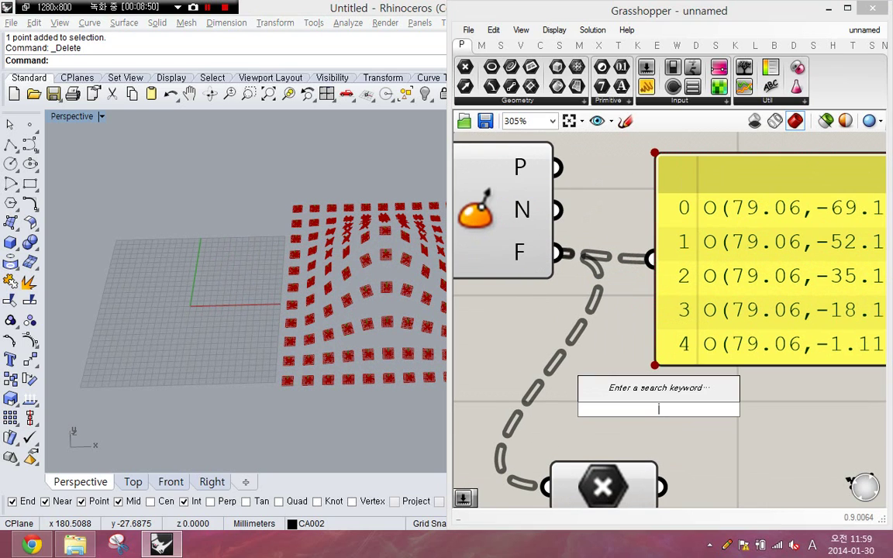
{"action": "type", "text": "circle"}
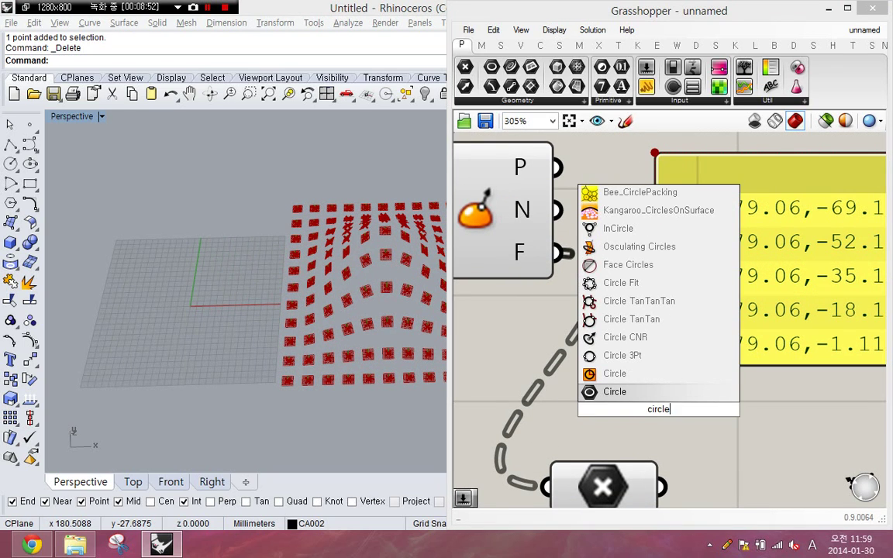
{"action": "key", "text": "Up"}
{"action": "key", "text": "Return"}
{"action": "right_click_drag", "start_coordinate": [634, 352], "coordinate": [585, 259]}
{"action": "left_click_drag", "start_coordinate": [640, 332], "coordinate": [805, 419]}
{"action": "right_click_drag", "start_coordinate": [695, 398], "coordinate": [668, 357]}
Step: Add a number slider with value 3 and connect it to the Circle's R input
{"action": "double_click", "coordinate": [478, 414]}
{"action": "type", "text": "3"}
{"action": "key", "text": "Return"}
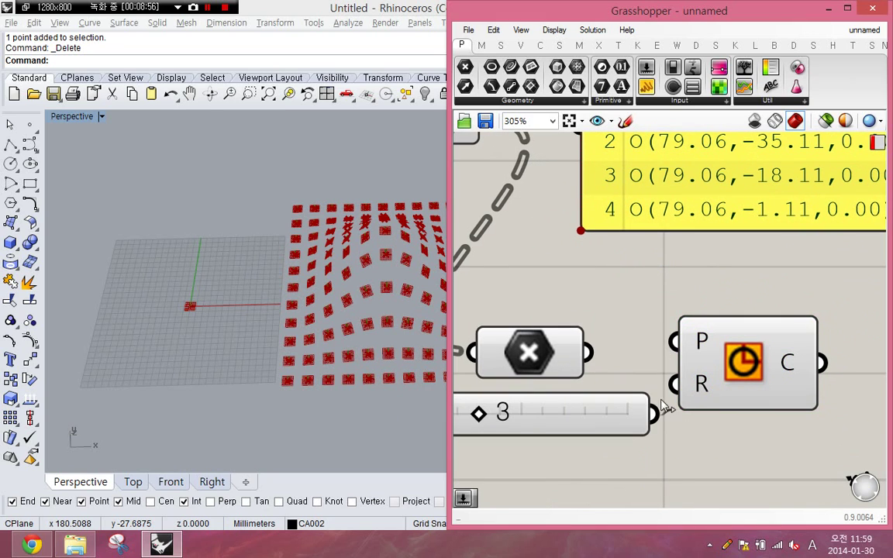
{"action": "left_click_drag", "start_coordinate": [655, 413], "coordinate": [675, 384]}
{"action": "left_click_drag", "start_coordinate": [740, 361], "coordinate": [785, 368]}
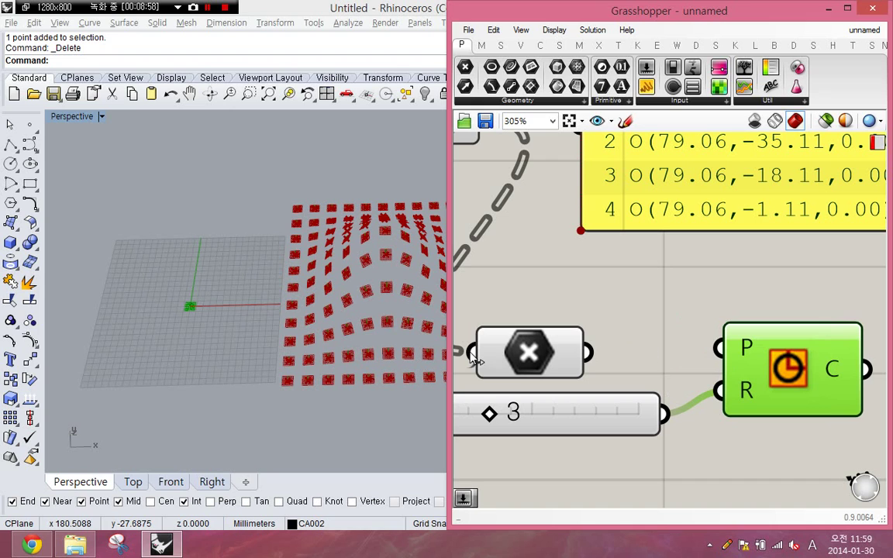
{"action": "right_click_drag", "start_coordinate": [161, 309], "coordinate": [193, 337]}
{"action": "scroll", "coordinate": [195, 338], "scroll_direction": "up", "scroll_amount": 12}
{"action": "scroll", "coordinate": [199, 339], "scroll_direction": "down", "scroll_amount": 10}
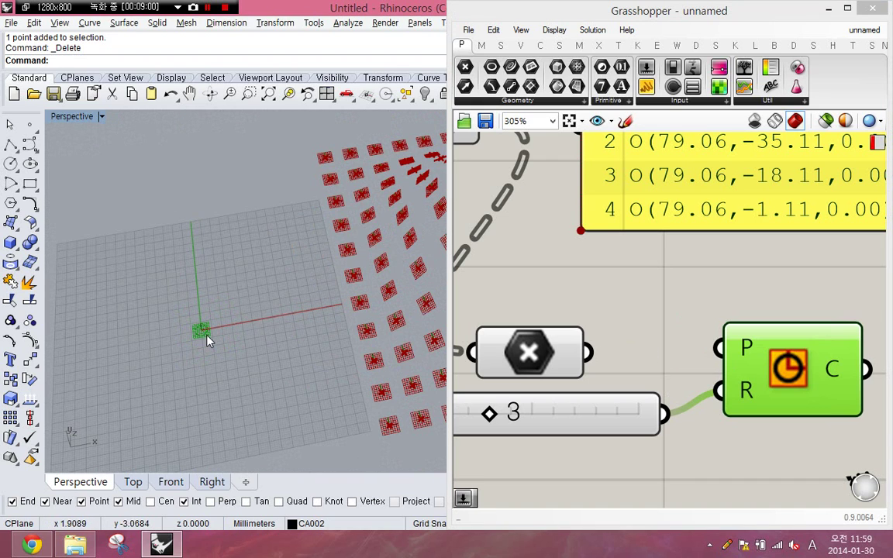
Step: Move the Point parameter and frames Panel to make room around the Circle, and try wiring the F output to its P input
{"action": "left_click_drag", "start_coordinate": [569, 358], "coordinate": [609, 332]}
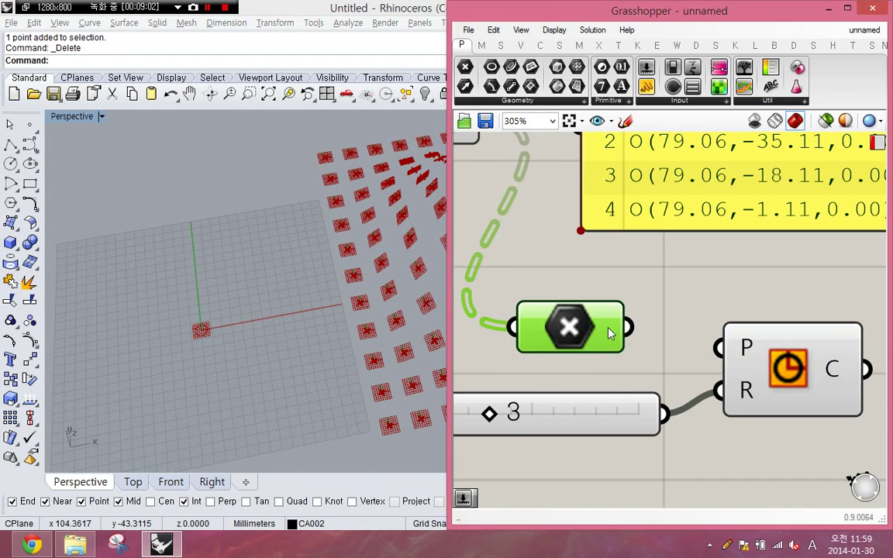
{"action": "scroll", "coordinate": [610, 329], "scroll_direction": "down", "scroll_amount": 2}
{"action": "right_click_drag", "start_coordinate": [620, 319], "coordinate": [594, 339]}
{"action": "left_click_drag", "start_coordinate": [630, 250], "coordinate": [699, 192]}
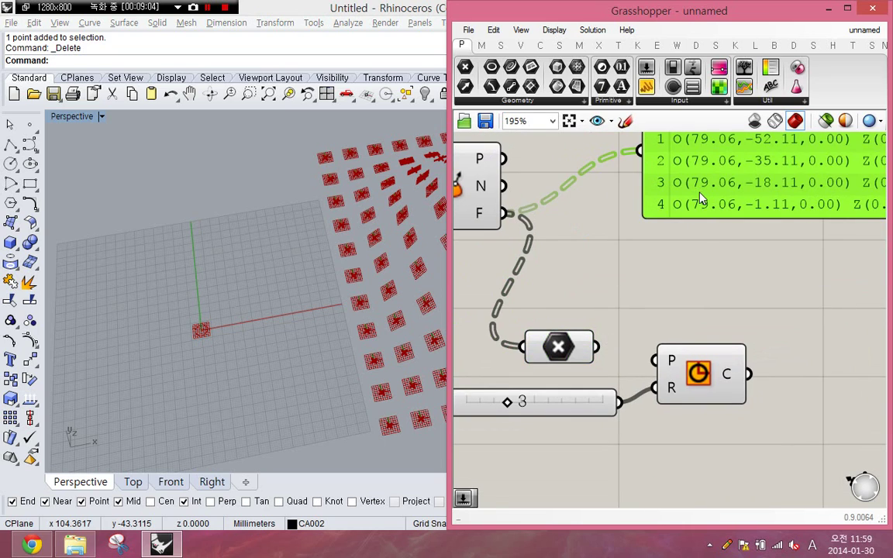
{"action": "right_click_drag", "start_coordinate": [702, 238], "coordinate": [699, 309]}
{"action": "left_click_drag", "start_coordinate": [709, 258], "coordinate": [735, 209]}
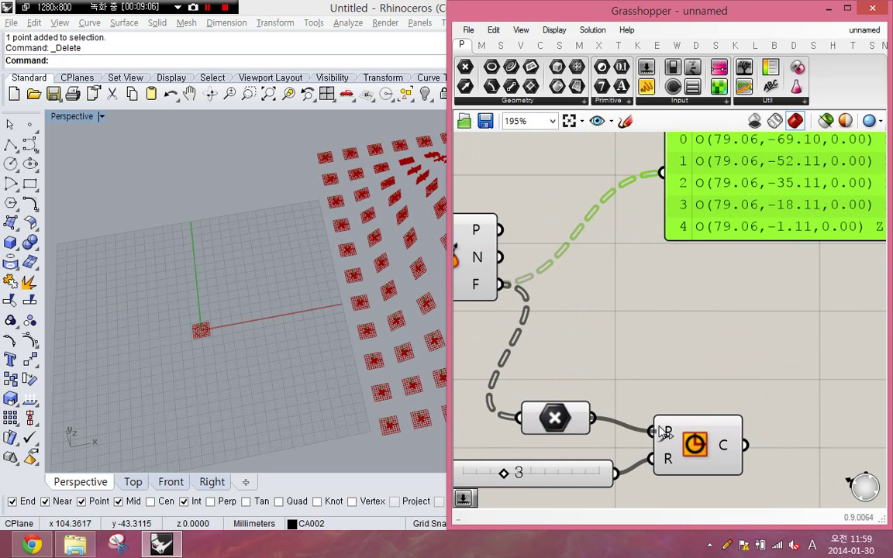
{"action": "left_click_drag", "start_coordinate": [500, 284], "coordinate": [620, 383]}
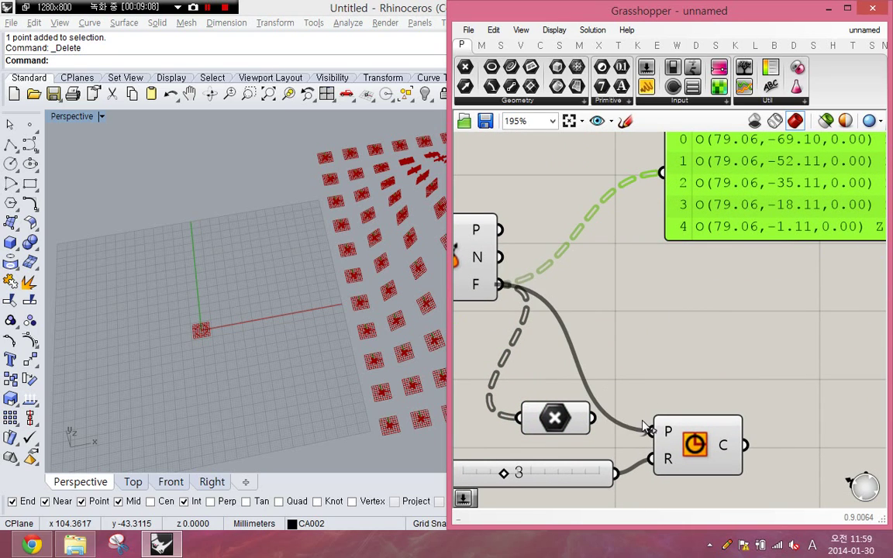
Step: Turn off the viewport previews of Divide Surface and Evaluate Surface
{"action": "right_click_drag", "start_coordinate": [558, 329], "coordinate": [723, 347]}
{"action": "scroll", "coordinate": [717, 361], "scroll_direction": "down", "scroll_amount": 5}
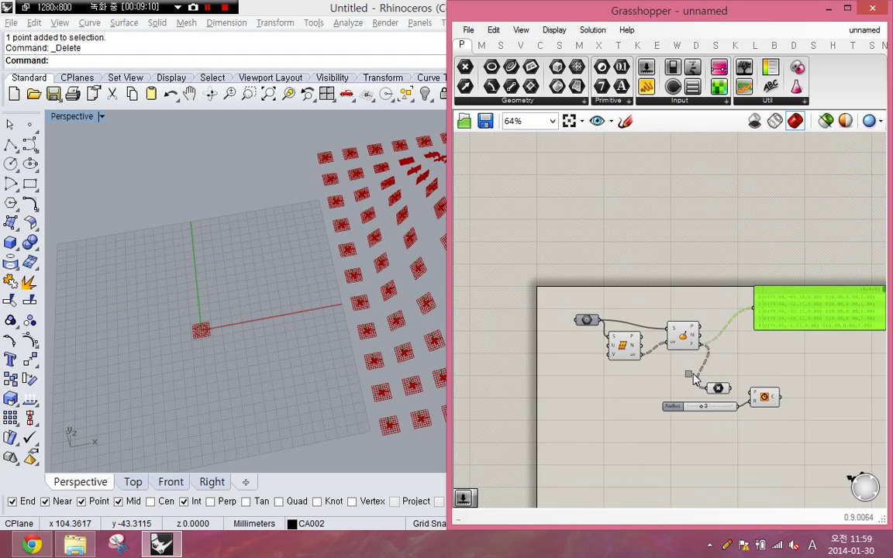
{"action": "left_click_drag", "start_coordinate": [690, 372], "coordinate": [635, 320]}
{"action": "middle_click", "coordinate": [636, 320]}
{"action": "left_click", "coordinate": [687, 277]}
{"action": "scroll", "coordinate": [807, 382], "scroll_direction": "up", "scroll_amount": 4}
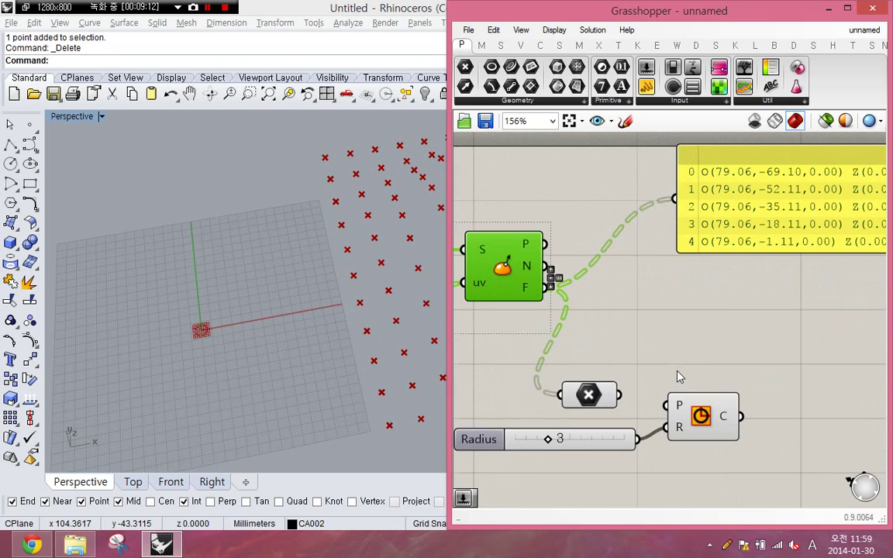
{"action": "left_click", "coordinate": [658, 373]}
Step: Examine how the frame origins in the Panel relate to the Point parameter's points and the Circle's P input
{"action": "left_click", "coordinate": [600, 387]}
{"action": "right_click_drag", "start_coordinate": [690, 299], "coordinate": [624, 289]}
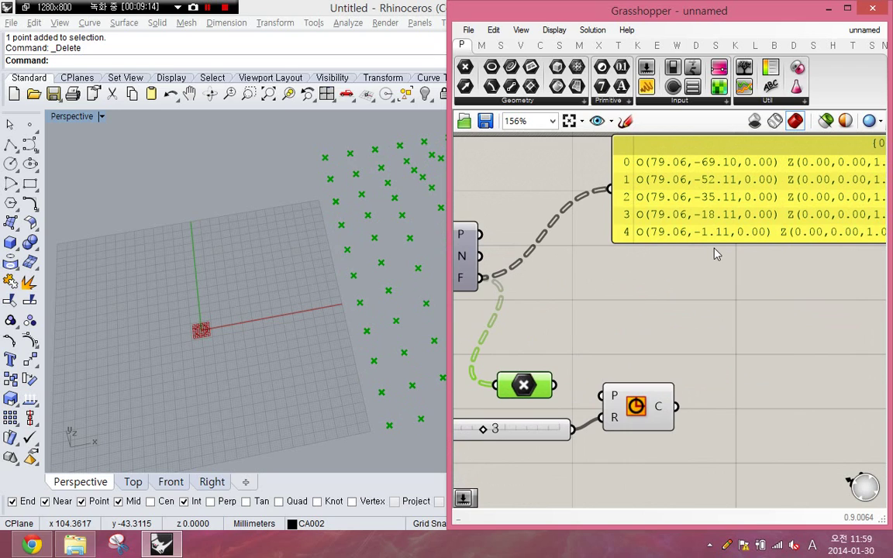
{"action": "right_click_drag", "start_coordinate": [715, 254], "coordinate": [704, 253]}
{"action": "mouse_move", "coordinate": [624, 166]}
{"action": "left_mouse_down"}
{"action": "mouse_move", "coordinate": [624, 247]}
{"action": "mouse_move", "coordinate": [740, 247]}
{"action": "mouse_move", "coordinate": [763, 233]}
{"action": "mouse_move", "coordinate": [763, 161]}
{"action": "mouse_move", "coordinate": [634, 164]}
{"action": "left_mouse_up"}
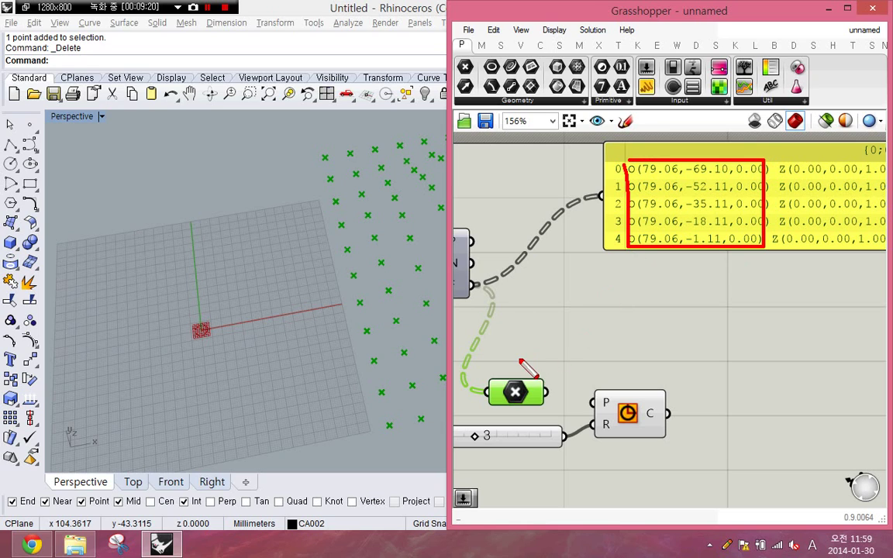
{"action": "mouse_move", "coordinate": [629, 232]}
{"action": "left_mouse_down"}
{"action": "mouse_move", "coordinate": [568, 279]}
{"action": "mouse_move", "coordinate": [524, 383]}
{"action": "left_mouse_up"}
{"action": "left_click_drag", "start_coordinate": [518, 341], "coordinate": [524, 384]}
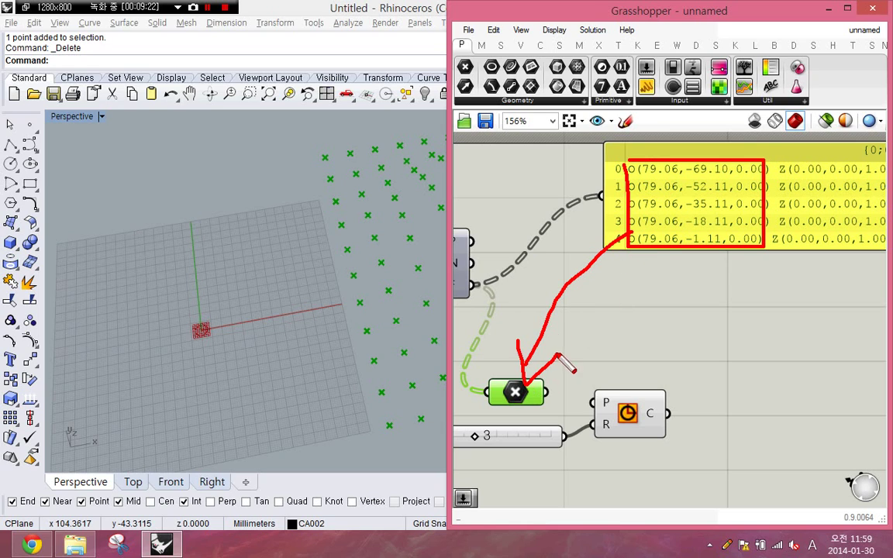
{"action": "left_click_drag", "start_coordinate": [558, 354], "coordinate": [526, 384]}
{"action": "mouse_move", "coordinate": [593, 375]}
{"action": "left_mouse_down"}
{"action": "mouse_move", "coordinate": [607, 404]}
{"action": "mouse_move", "coordinate": [690, 346]}
{"action": "left_mouse_up"}
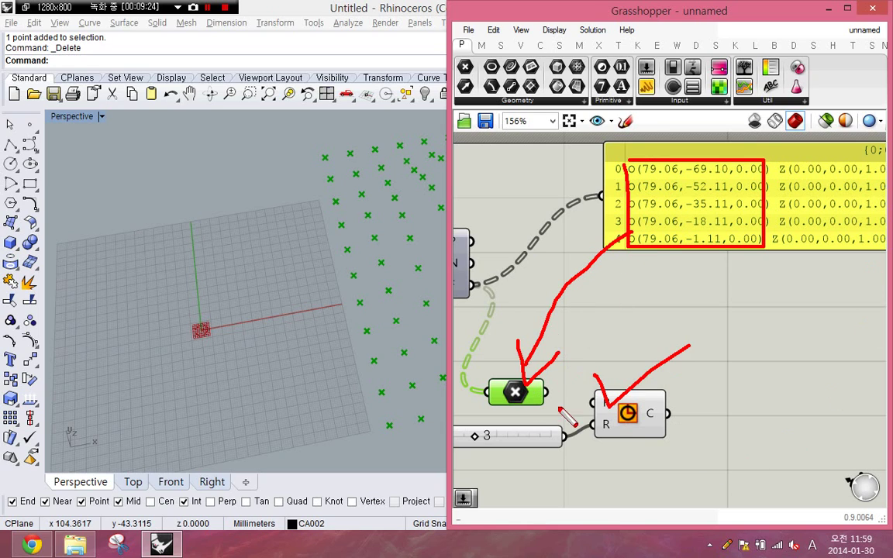
Step: Wire the Point parameter into the Circle's P input and inspect the circles from the side
{"action": "key", "text": "Escape"}
{"action": "left_click_drag", "start_coordinate": [549, 394], "coordinate": [597, 402]}
{"action": "mouse_move", "coordinate": [380, 362]}
{"action": "right_mouse_down", "text": "shift"}
{"action": "mouse_move", "coordinate": [263, 354]}
{"action": "mouse_move", "coordinate": [288, 364]}
{"action": "mouse_move", "coordinate": [264, 238]}
{"action": "mouse_move", "coordinate": [149, 214]}
{"action": "mouse_move", "coordinate": [308, 334]}
{"action": "mouse_move", "coordinate": [308, 295]}
{"action": "mouse_move", "coordinate": [309, 315]}
{"action": "mouse_move", "coordinate": [285, 352]}
{"action": "right_mouse_up", "text": "shift"}
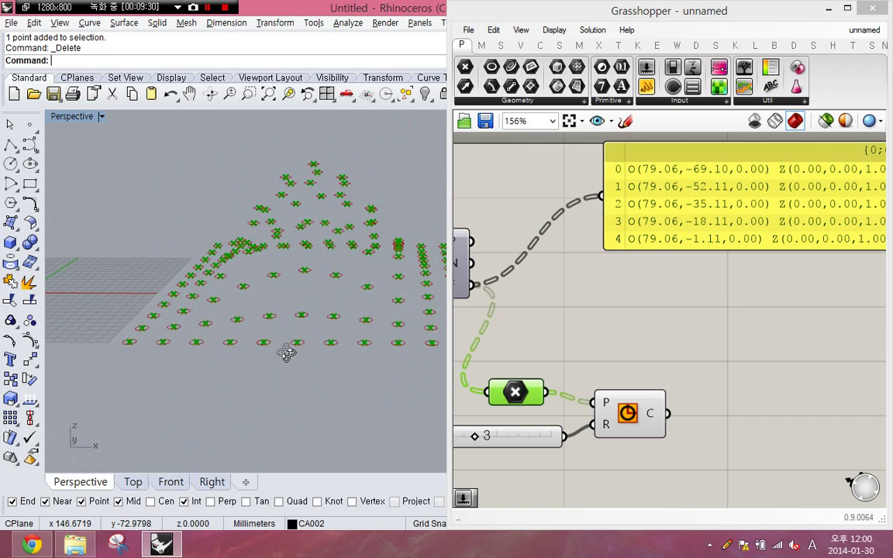
{"action": "right_click_drag", "start_coordinate": [137, 308], "coordinate": [317, 324]}
{"action": "right_click_drag", "start_coordinate": [550, 374], "coordinate": [614, 379]}
{"action": "scroll", "coordinate": [599, 312], "scroll_direction": "down", "scroll_amount": 1}
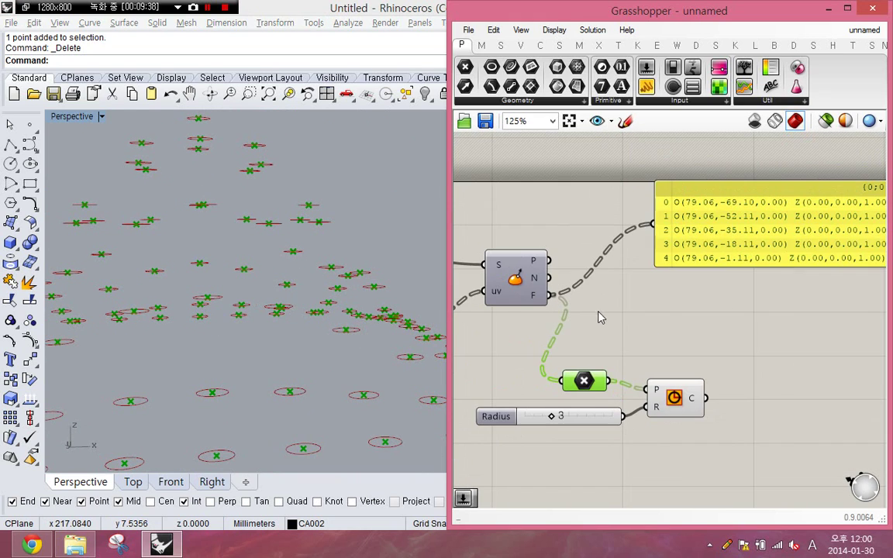
Step: Compare the Circle's P input with Evaluate Surface's F output and the Z directions listed in the frames Panel
{"action": "right_click_drag", "start_coordinate": [680, 310], "coordinate": [622, 303]}
{"action": "key", "text": "ctrl+2"}
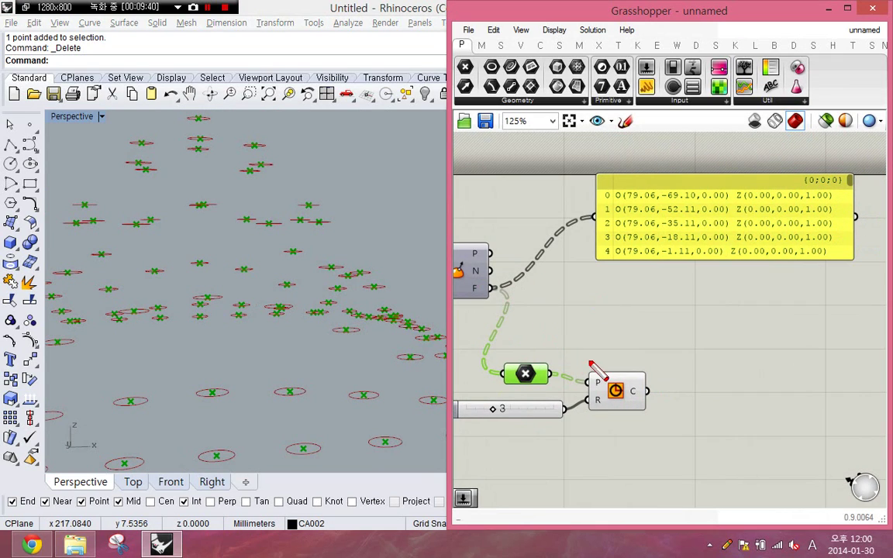
{"action": "left_click_drag", "start_coordinate": [605, 379], "coordinate": [626, 341]}
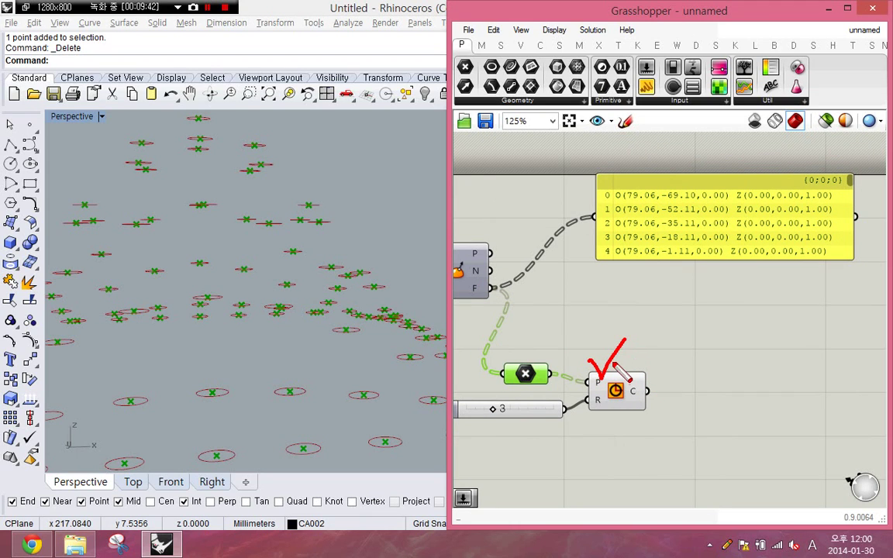
{"action": "left_click_drag", "start_coordinate": [602, 387], "coordinate": [502, 300]}
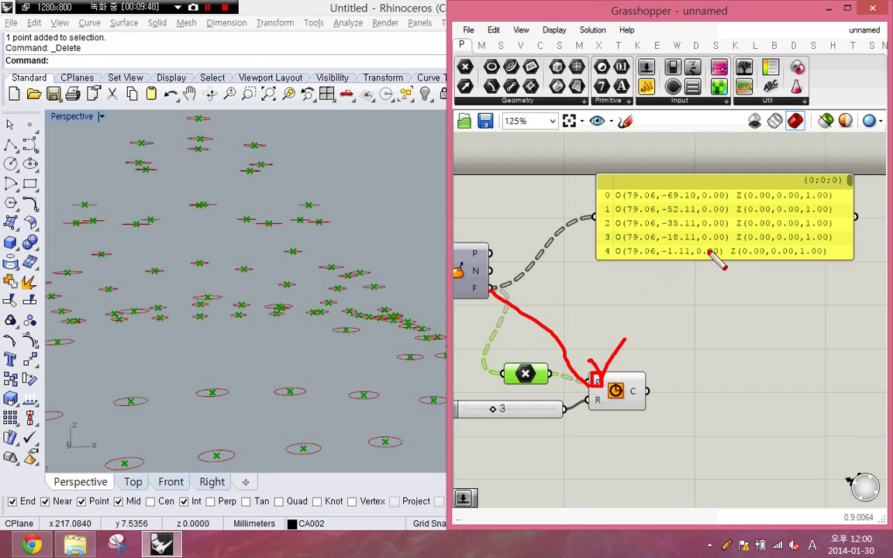
{"action": "mouse_move", "coordinate": [730, 186]}
{"action": "left_mouse_down"}
{"action": "mouse_move", "coordinate": [731, 255]}
{"action": "mouse_move", "coordinate": [841, 255]}
{"action": "mouse_move", "coordinate": [844, 192]}
{"action": "mouse_move", "coordinate": [740, 191]}
{"action": "left_mouse_up"}
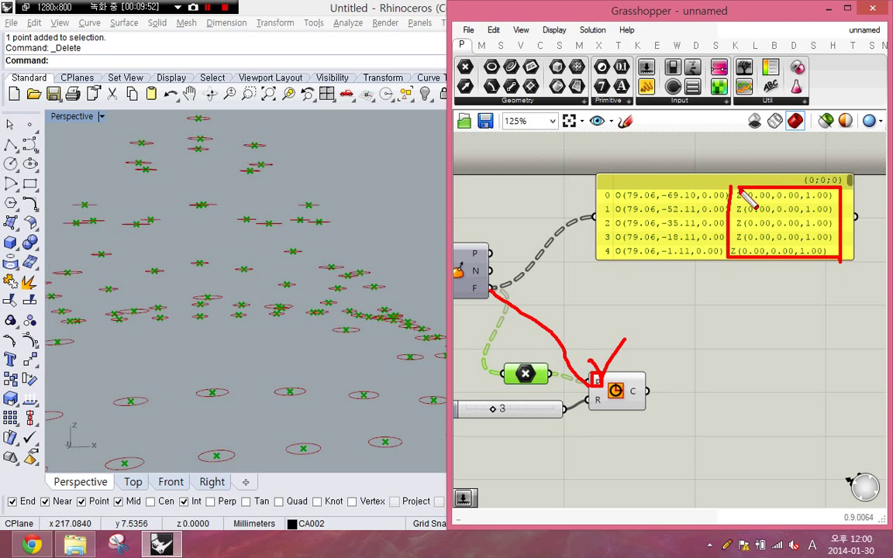
{"action": "key", "text": "Escape"}
Step: Connect Evaluate Surface's F output directly to the Circle's P input, replacing the wire from the Point parameter
{"action": "mouse_move", "coordinate": [587, 381]}
{"action": "left_mouse_down"}
{"action": "mouse_move", "coordinate": [528, 349]}
{"action": "mouse_move", "coordinate": [504, 289]}
{"action": "mouse_move", "coordinate": [491, 288]}
{"action": "left_mouse_up"}
{"action": "mouse_move", "coordinate": [260, 291]}
{"action": "right_mouse_down"}
{"action": "mouse_move", "coordinate": [243, 265]}
{"action": "mouse_move", "coordinate": [251, 239]}
{"action": "mouse_move", "coordinate": [244, 283]}
{"action": "mouse_move", "coordinate": [242, 262]}
{"action": "right_mouse_up"}
{"action": "right_click_drag", "start_coordinate": [548, 340], "coordinate": [579, 326]}
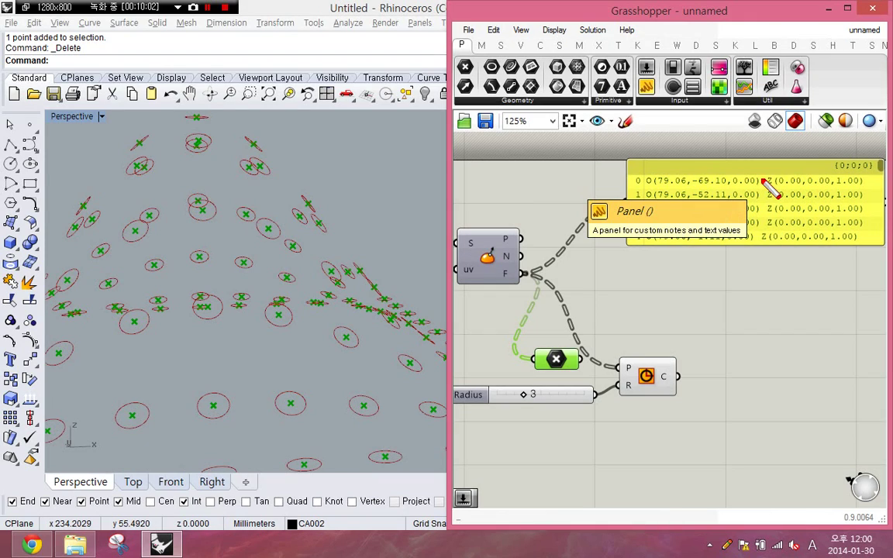
Step: Examine how the Z directions of the frames in the Panel orient the circles around their points
{"action": "mouse_move", "coordinate": [761, 175]}
{"action": "left_mouse_down"}
{"action": "mouse_move", "coordinate": [761, 245]}
{"action": "mouse_move", "coordinate": [860, 250]}
{"action": "mouse_move", "coordinate": [874, 237]}
{"action": "mouse_move", "coordinate": [876, 173]}
{"action": "mouse_move", "coordinate": [764, 173]}
{"action": "left_mouse_up"}
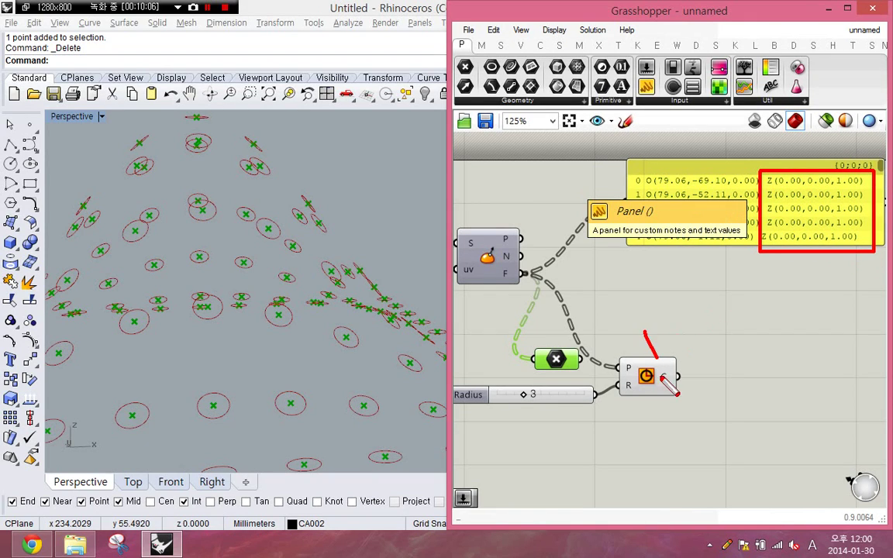
{"action": "left_click_drag", "start_coordinate": [644, 332], "coordinate": [704, 310]}
{"action": "mouse_move", "coordinate": [682, 401]}
{"action": "left_mouse_down"}
{"action": "mouse_move", "coordinate": [622, 401]}
{"action": "mouse_move", "coordinate": [615, 352]}
{"action": "left_mouse_up"}
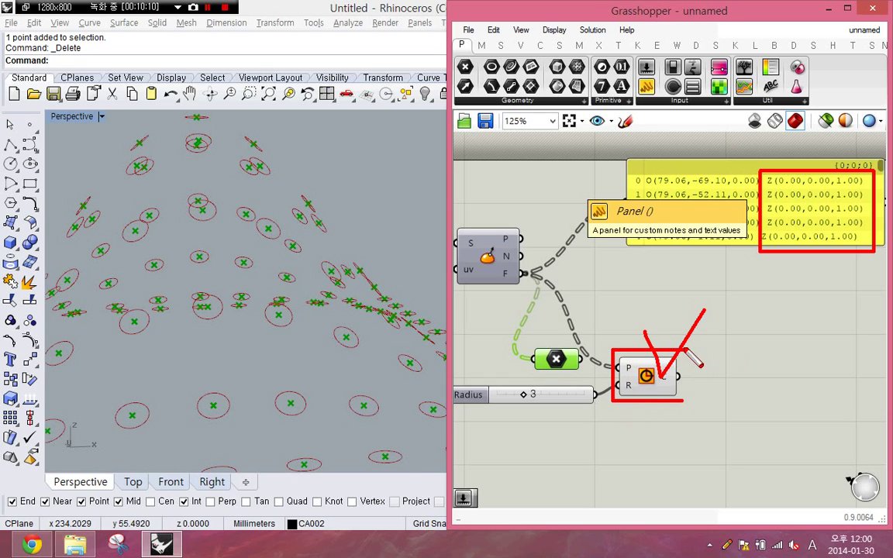
{"action": "mouse_move", "coordinate": [605, 344]}
{"action": "left_mouse_down"}
{"action": "mouse_move", "coordinate": [614, 348]}
{"action": "mouse_move", "coordinate": [643, 308]}
{"action": "left_mouse_up"}
{"action": "key", "text": "Escape"}
{"action": "left_click", "coordinate": [586, 322]}
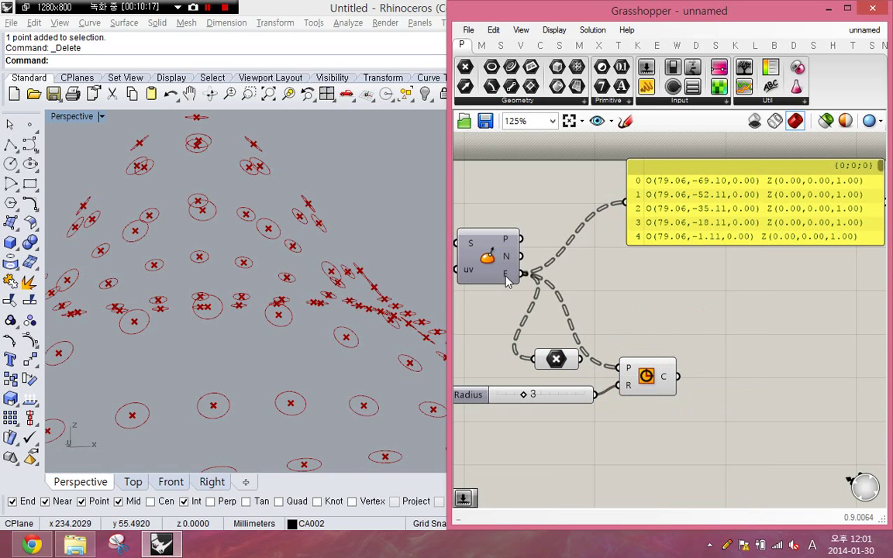
{"action": "mouse_move", "coordinate": [506, 280]}
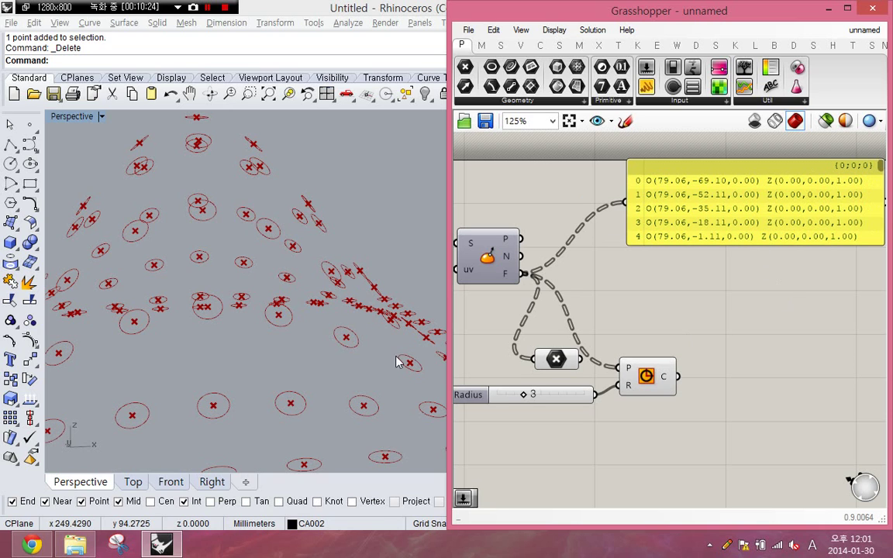
{"action": "right_click_drag", "start_coordinate": [193, 275], "coordinate": [256, 319]}
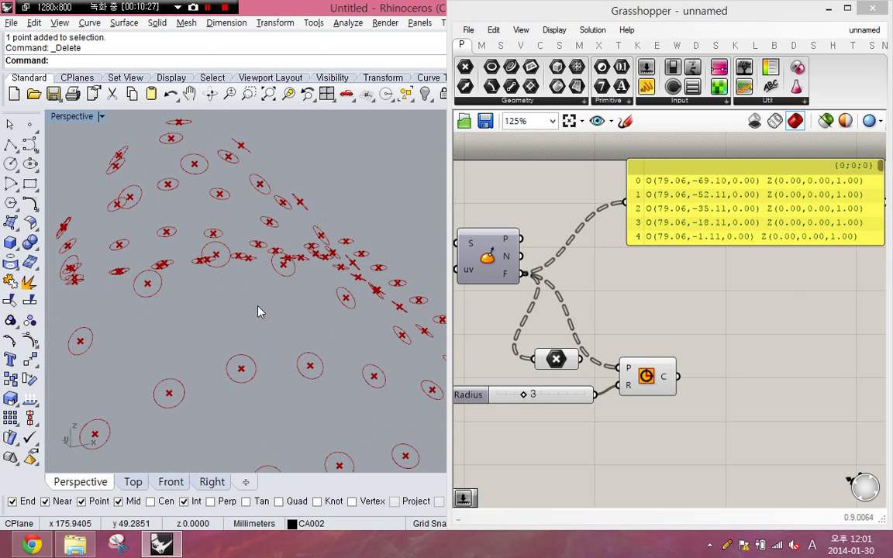